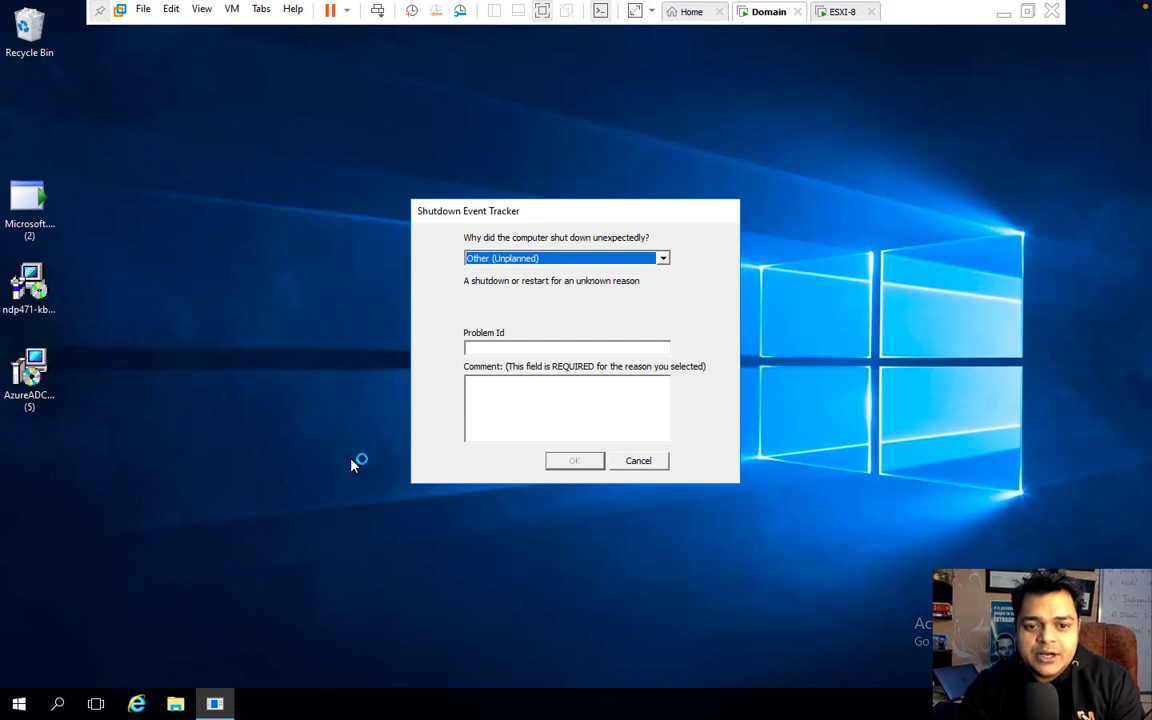
Step: Sort the Windows Server desktop icons by size
{"action": "left_click", "coordinate": [328, 403]}
{"action": "right_click", "coordinate": [328, 400]}
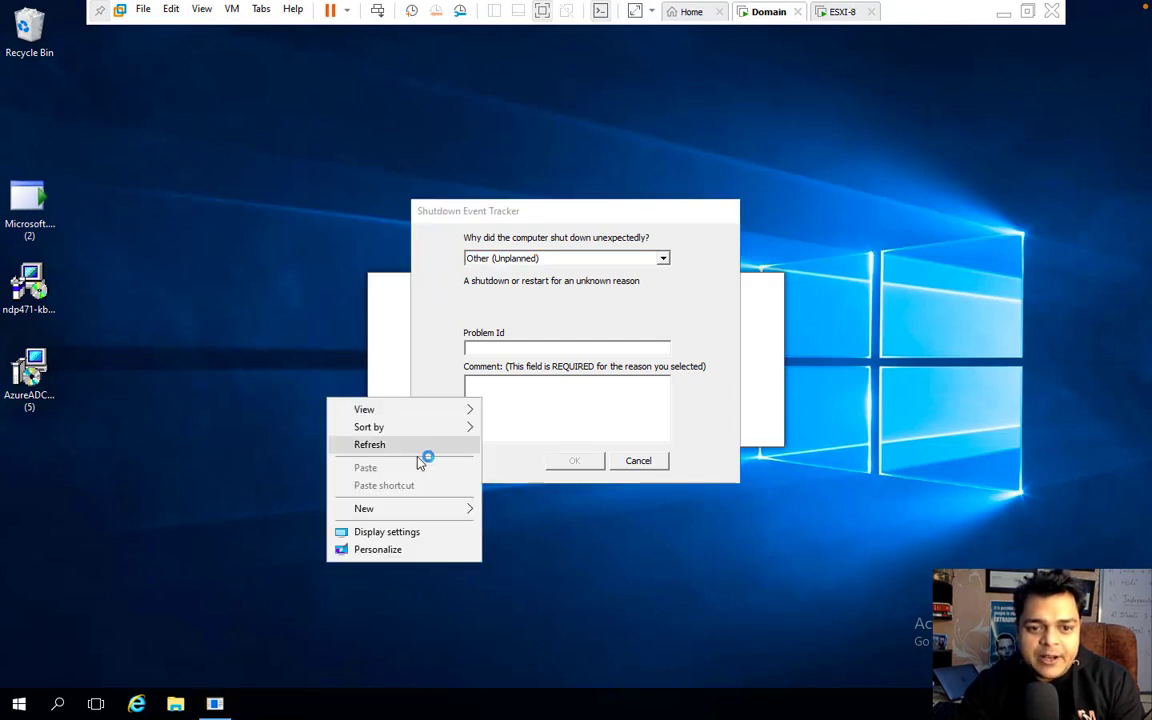
{"action": "mouse_move", "coordinate": [400, 430]}
{"action": "left_click", "coordinate": [514, 444]}
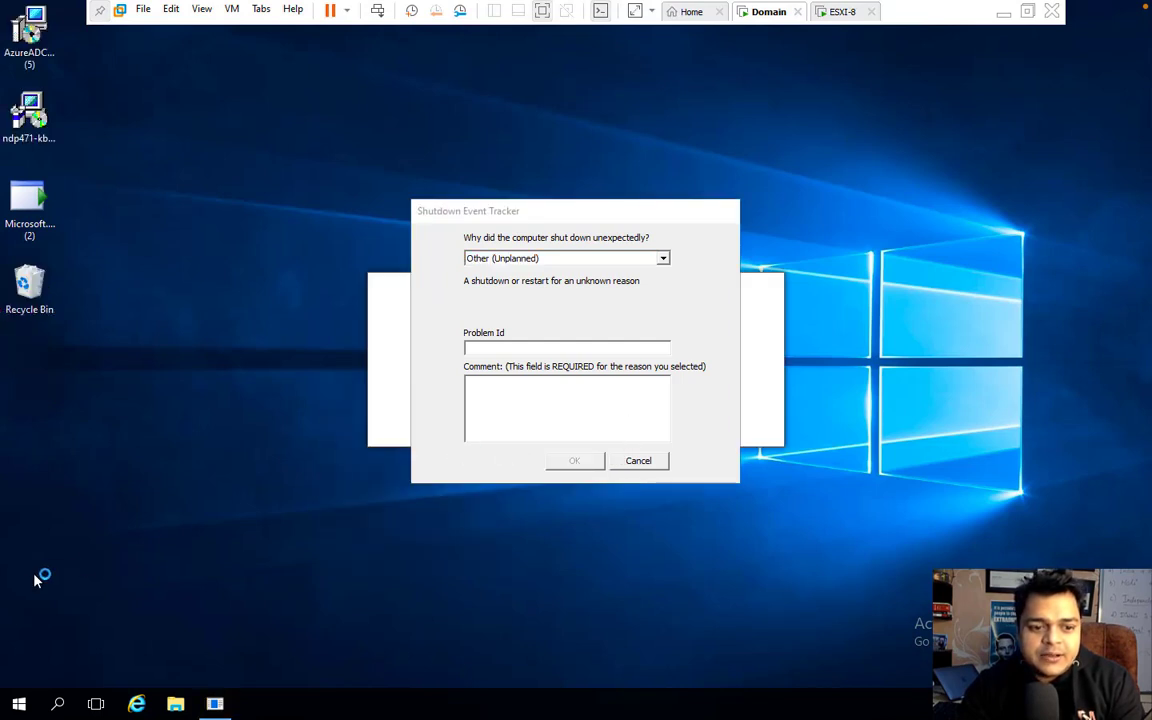
Step: Launch Network Connections via Run with ncpa.cpl and cancel the Shutdown Event Tracker
{"action": "right_click", "coordinate": [16, 704]}
{"action": "left_click", "coordinate": [50, 620]}
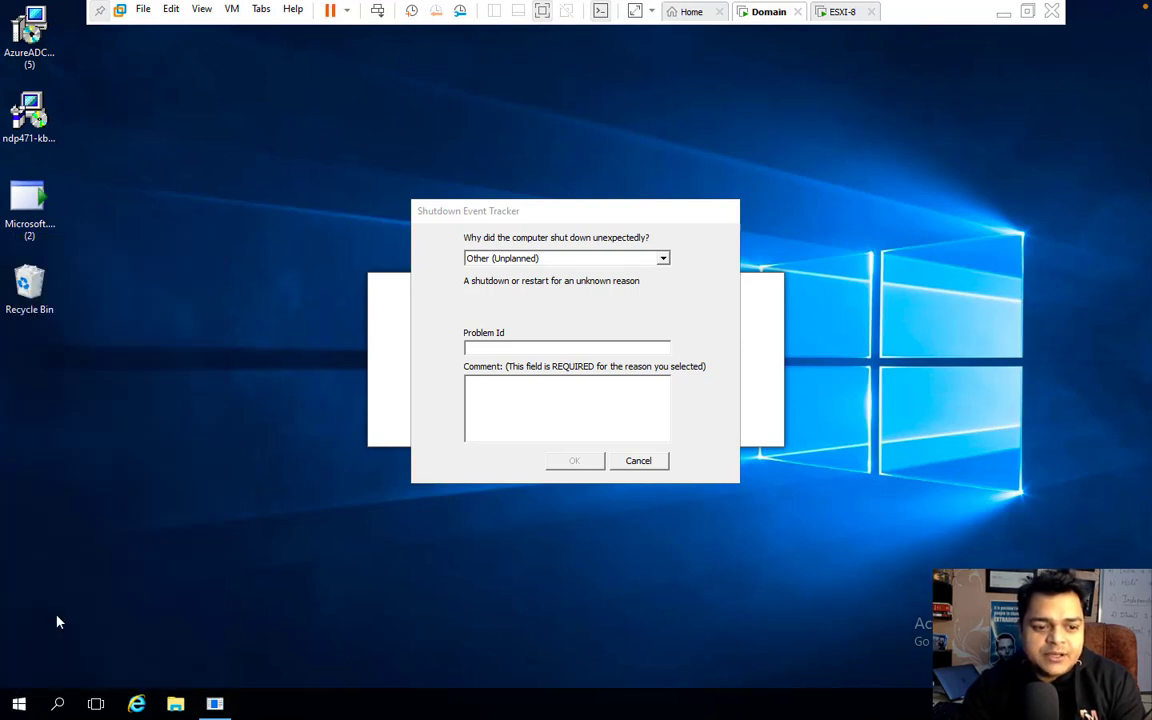
{"action": "type", "text": "n"}
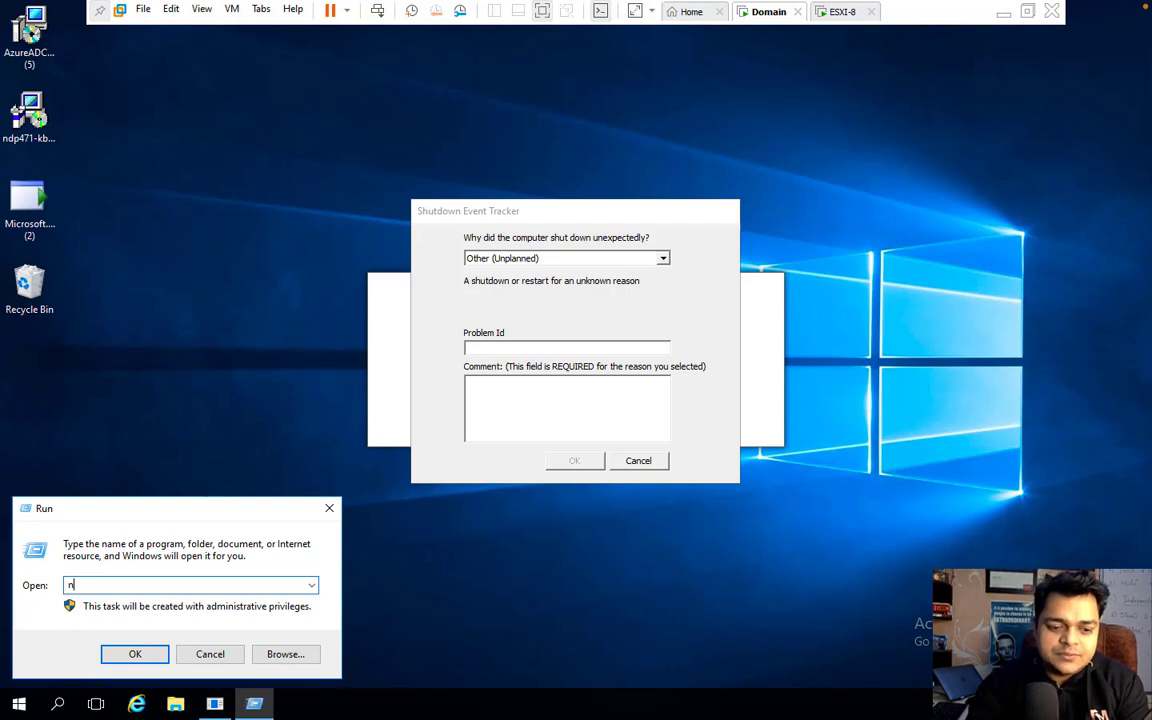
{"action": "type", "text": "cpa.cpl"}
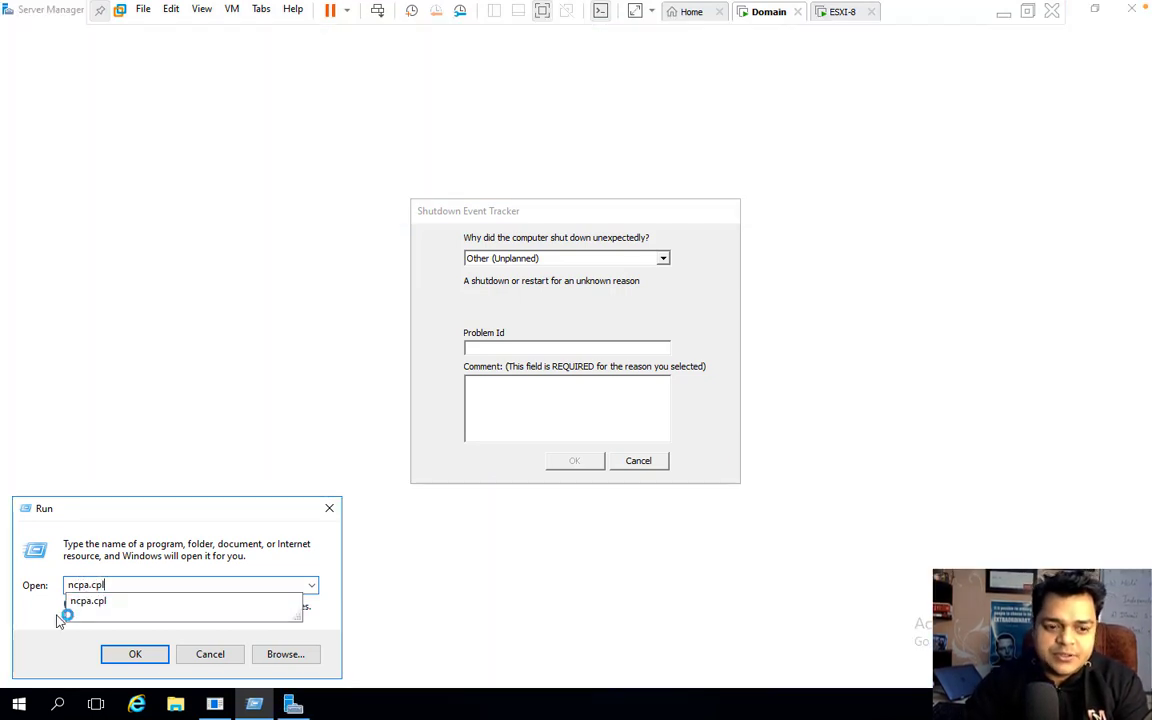
{"action": "key", "text": "Return"}
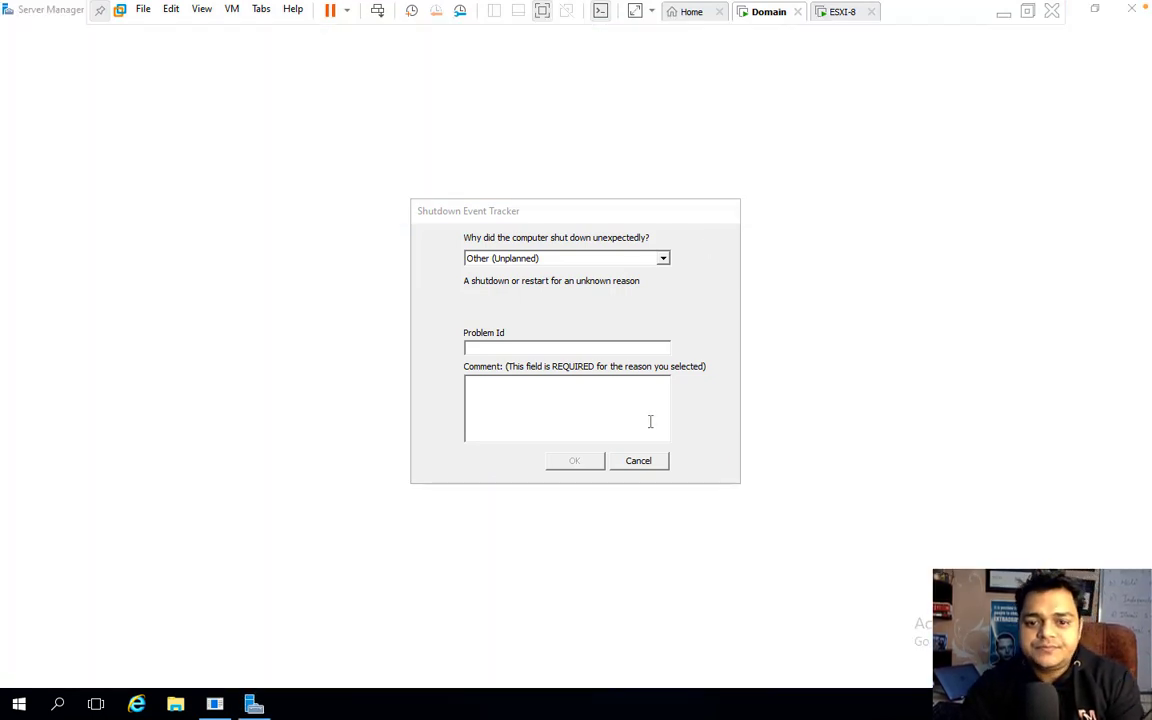
{"action": "left_click", "coordinate": [642, 463]}
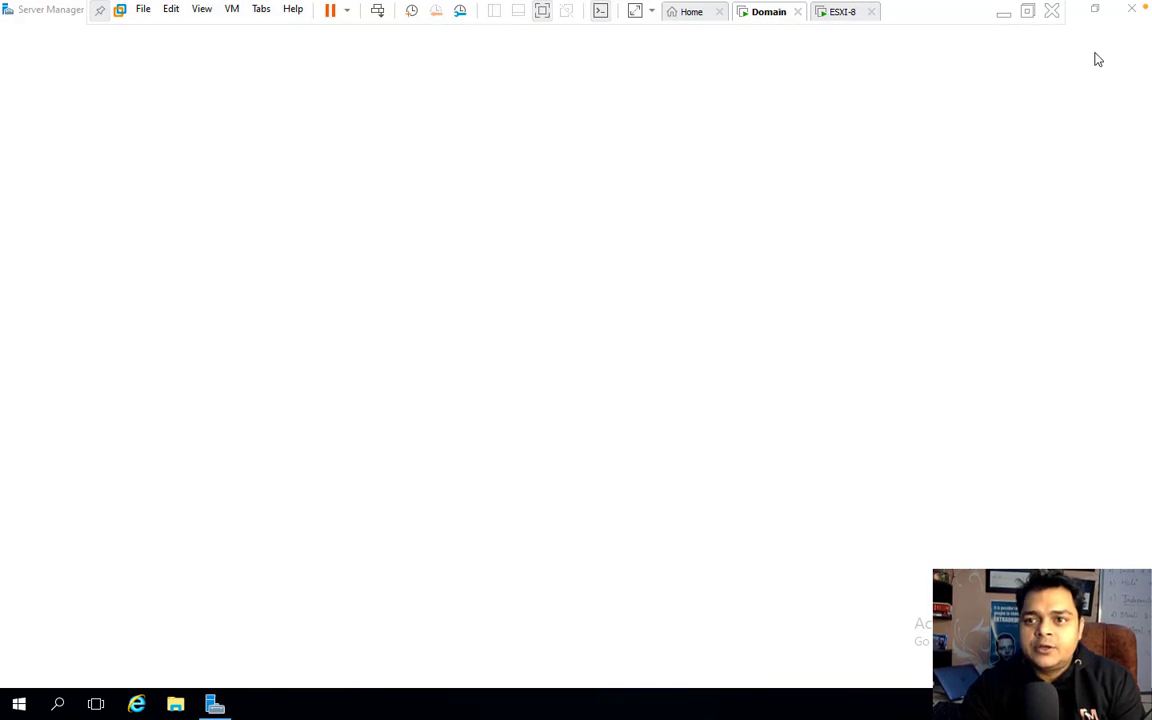
Step: Close Server Manager and select Ethernet0, keeping its name unchanged
{"action": "left_click", "coordinate": [1133, 14]}
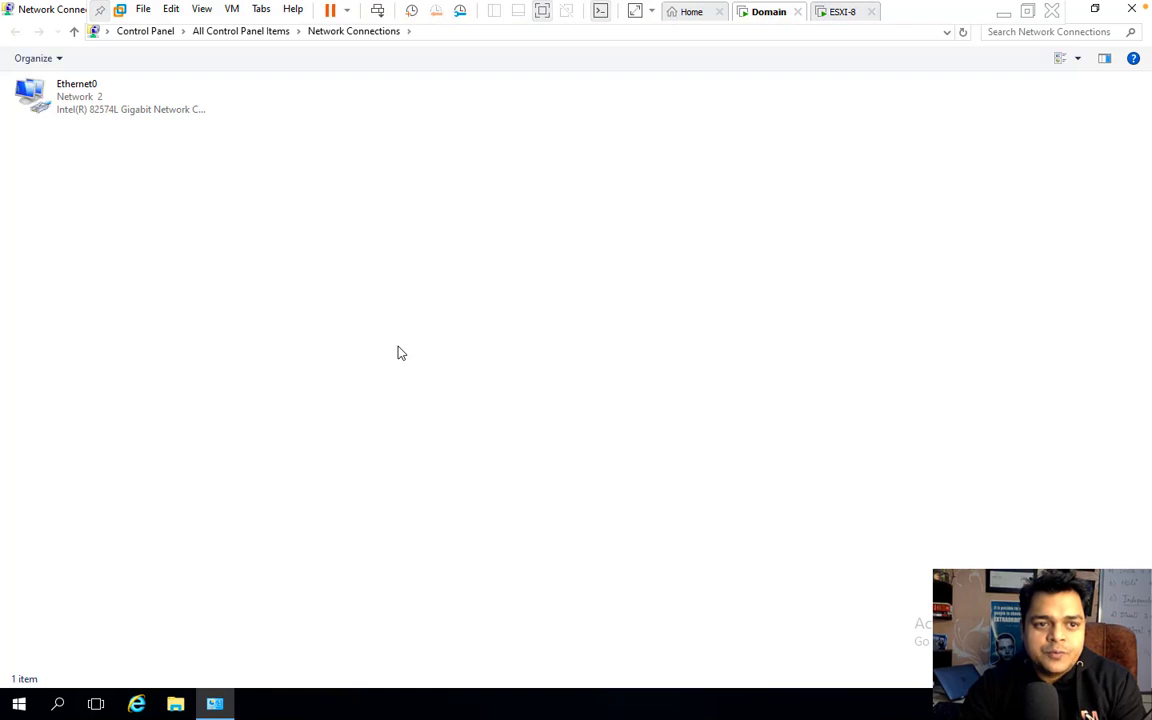
{"action": "left_click", "coordinate": [75, 118]}
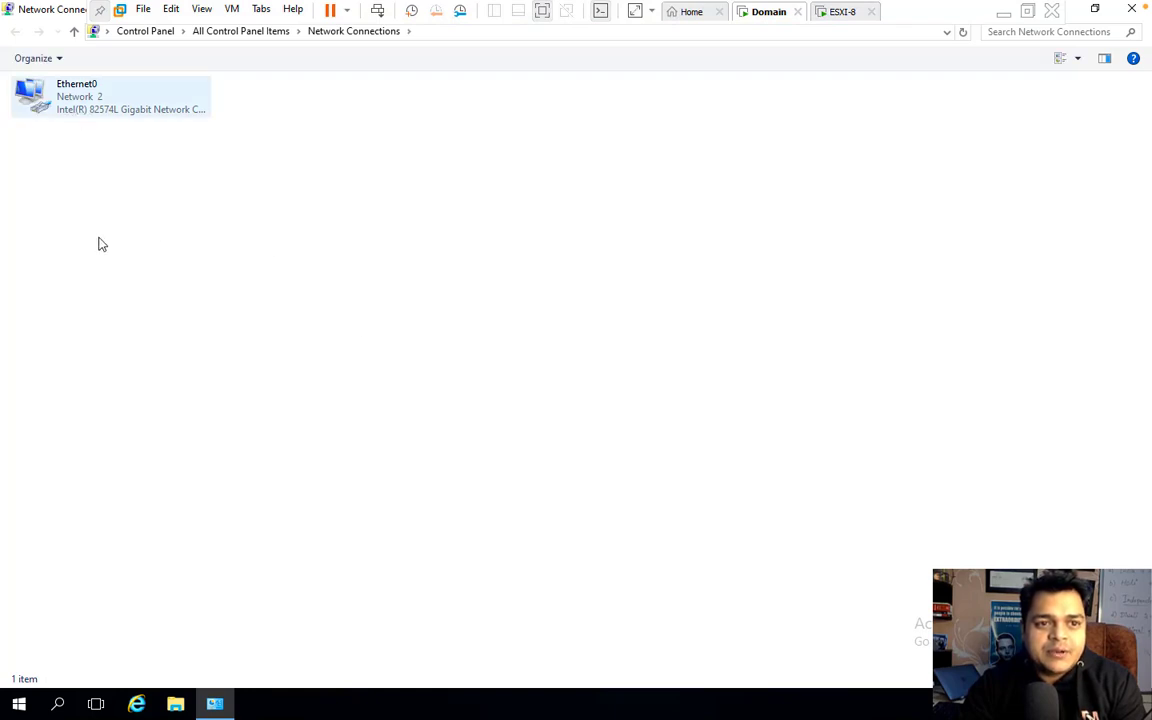
{"action": "key", "text": "F2"}
{"action": "left_click", "coordinate": [118, 135]}
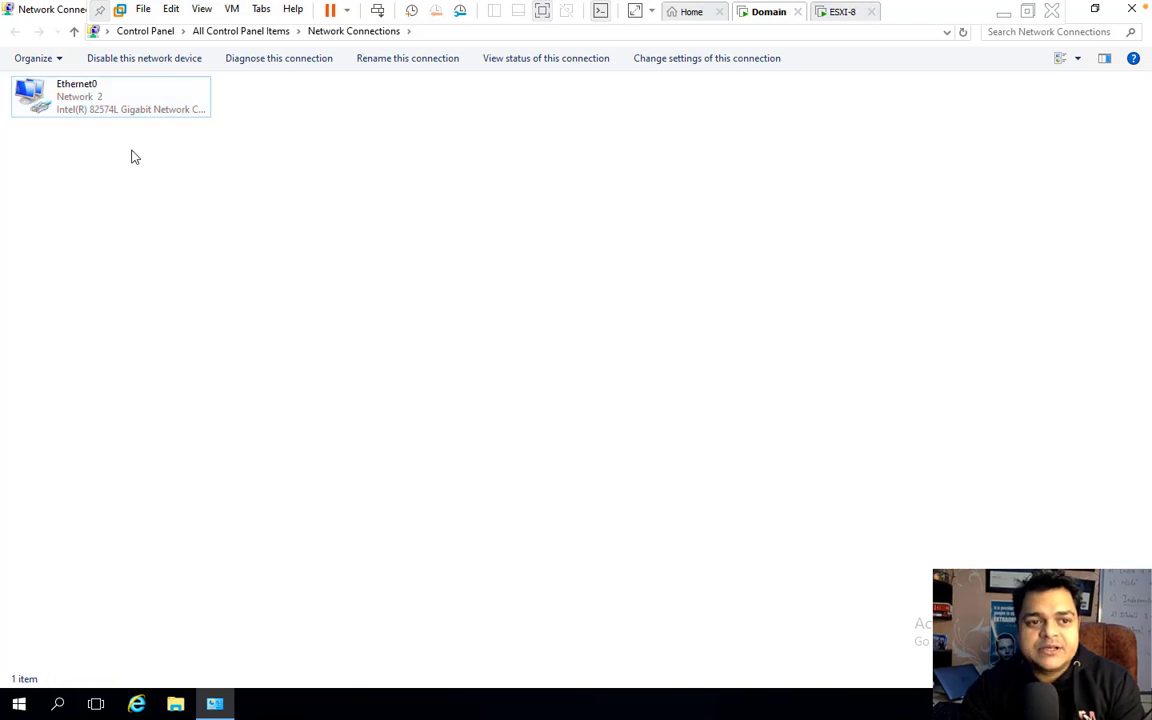
Step: Review Ethernet0's static IPv4 address and DNS settings, then close its properties
{"action": "right_click", "coordinate": [80, 110]}
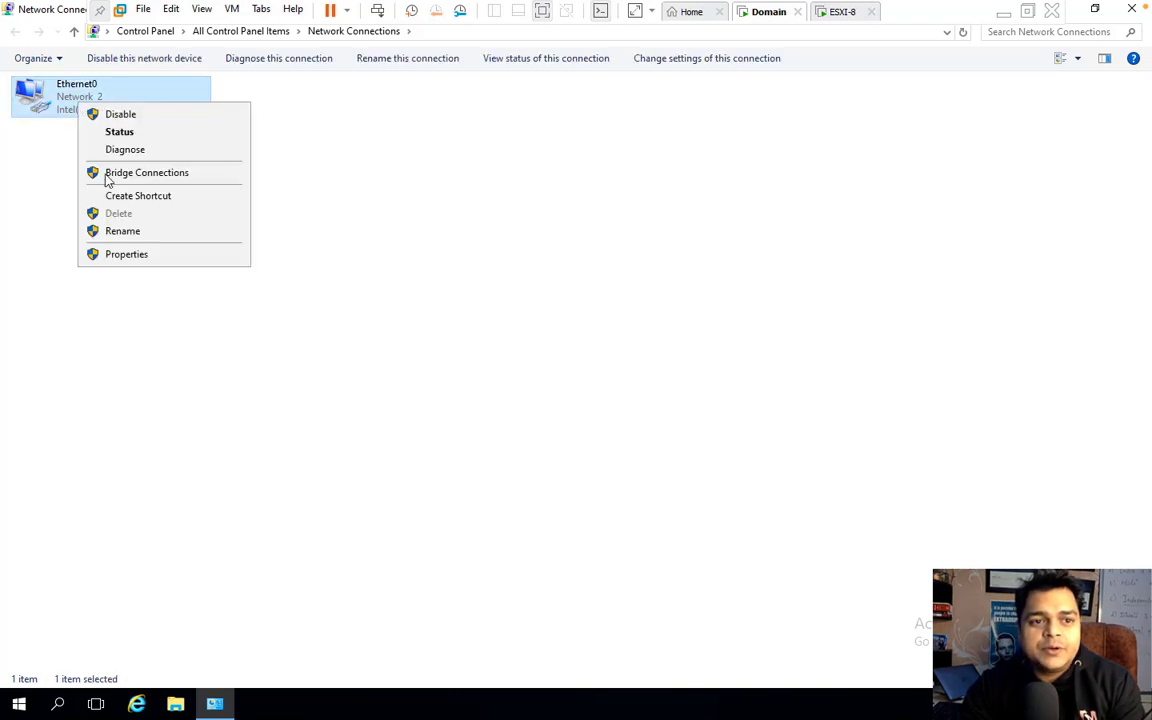
{"action": "left_click", "coordinate": [150, 255]}
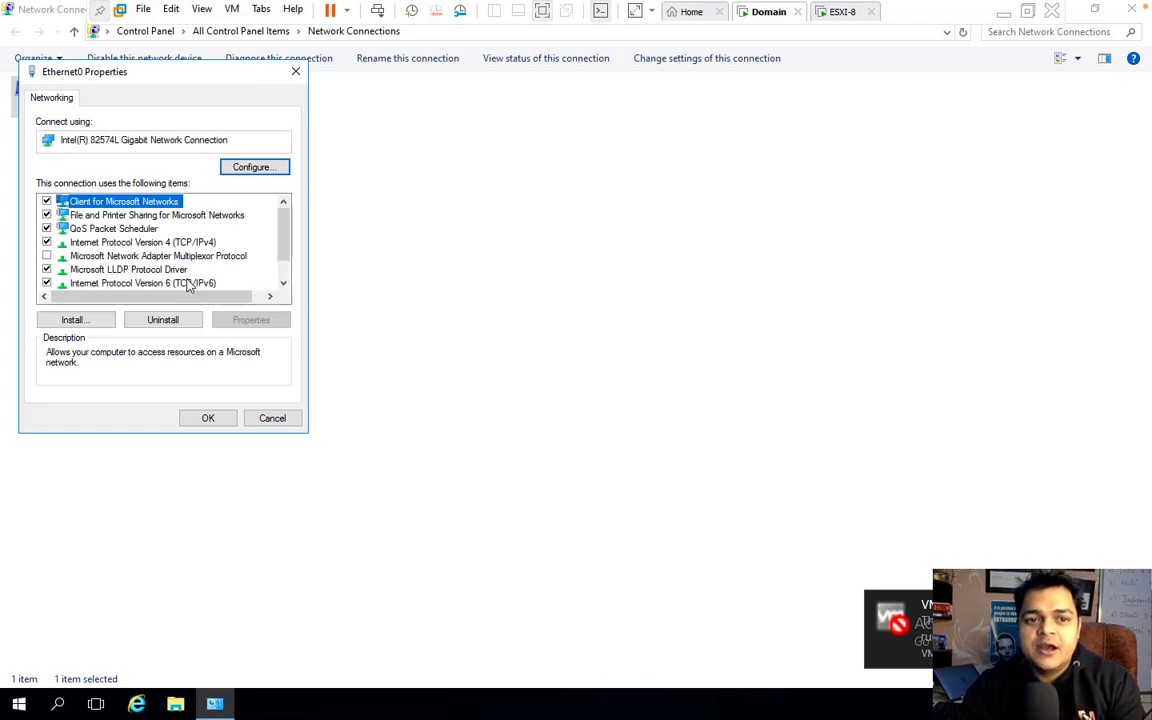
{"action": "double_click", "coordinate": [176, 248]}
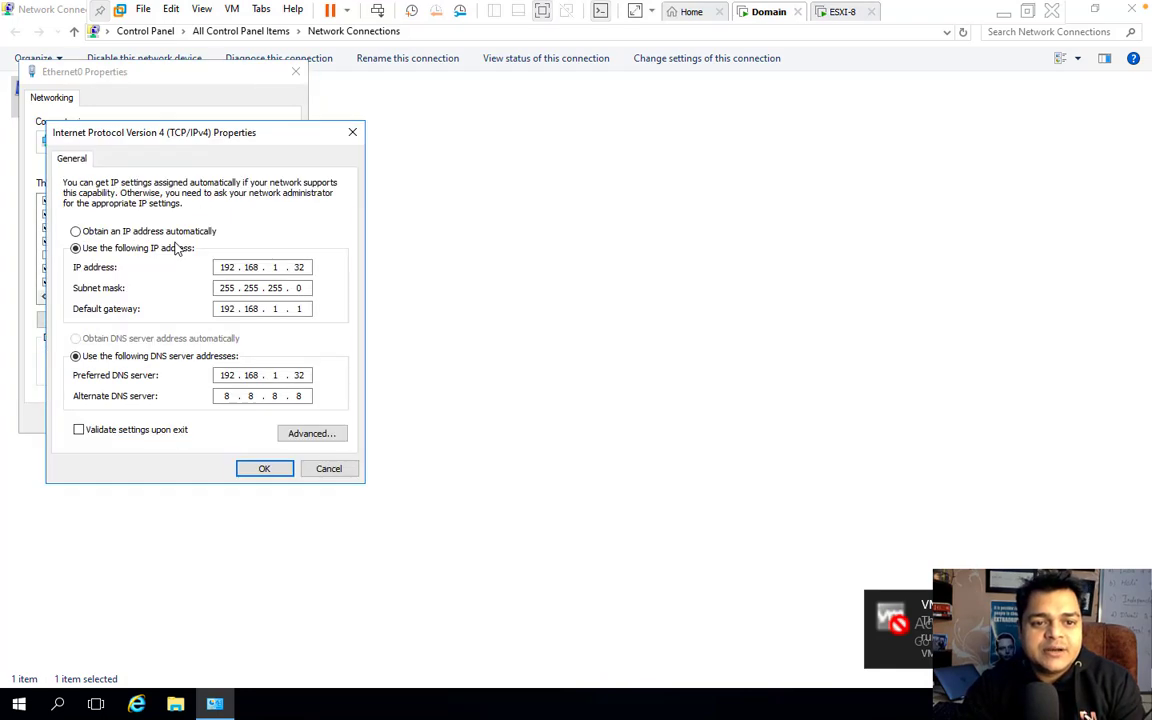
{"action": "left_click", "coordinate": [263, 470]}
{"action": "left_click", "coordinate": [216, 422]}
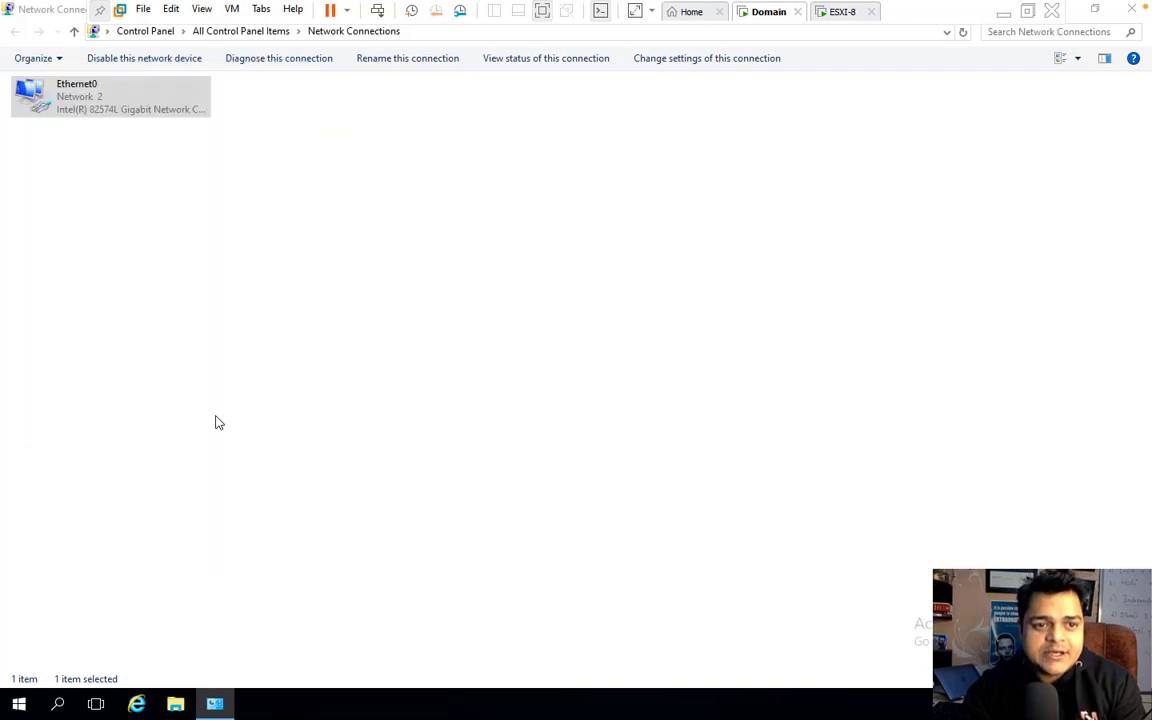
Step: Disable and then re-enable the Ethernet0 adapter
{"action": "right_click", "coordinate": [86, 118]}
{"action": "left_click", "coordinate": [118, 123]}
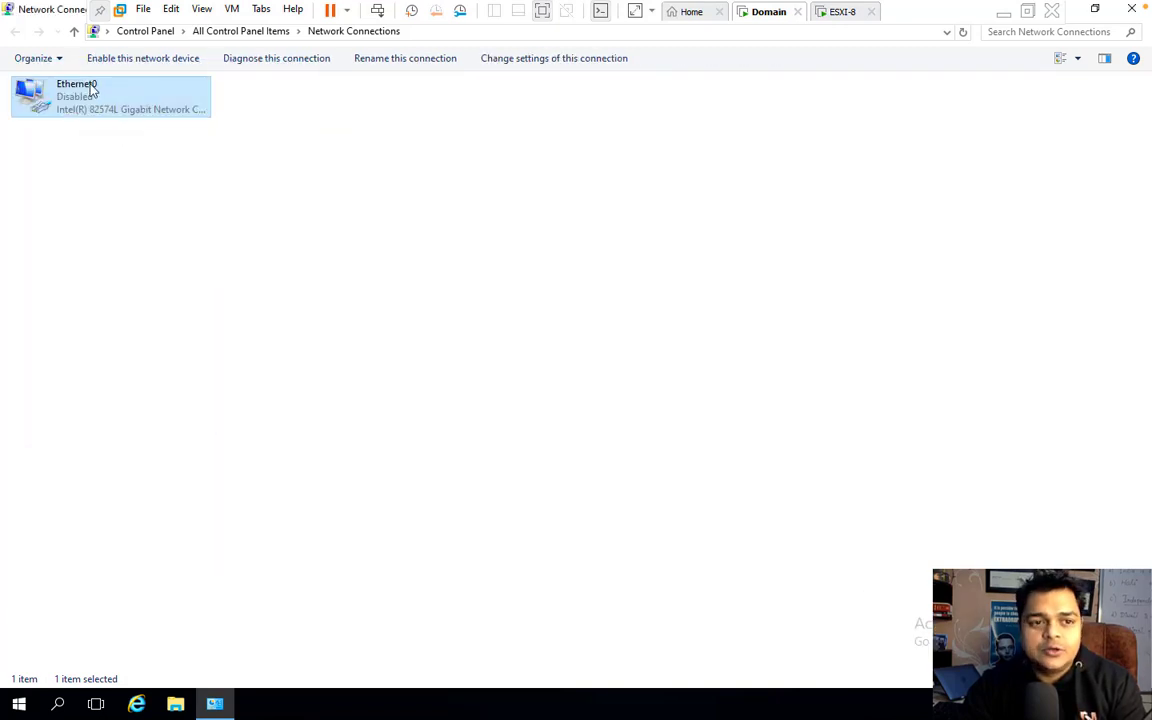
{"action": "right_click", "coordinate": [90, 88]}
{"action": "left_click", "coordinate": [145, 100]}
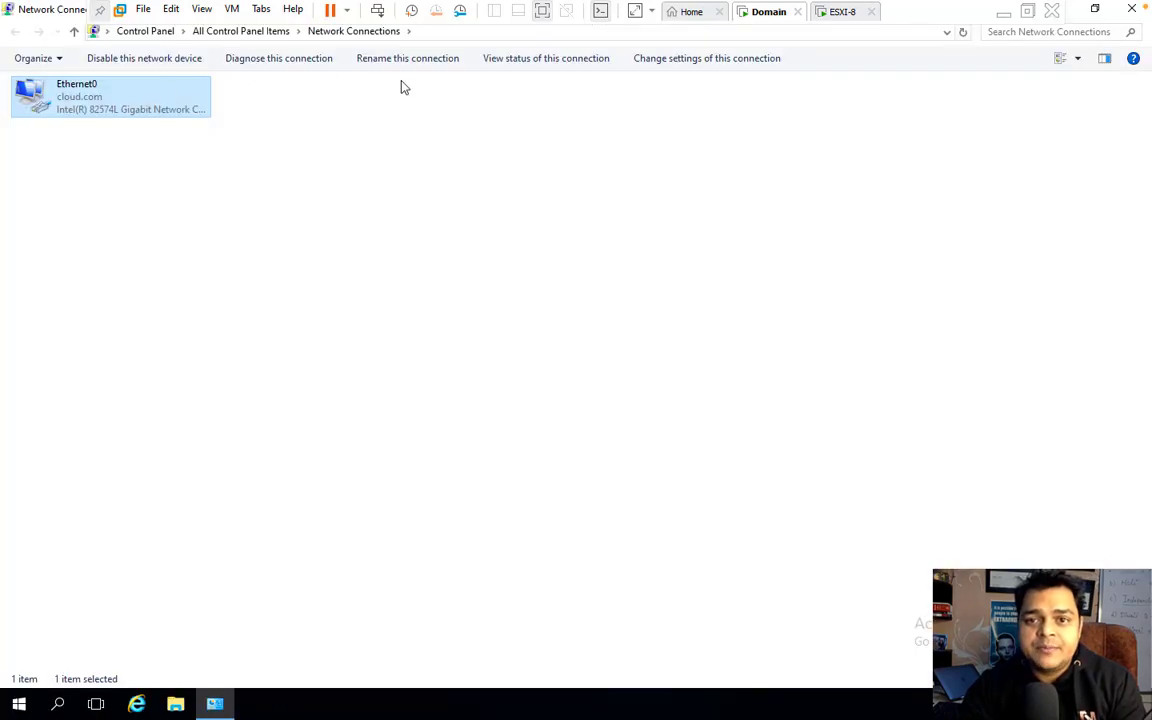
Step: Switch to the ESXi-8 virtual machine console and give it keyboard focus
{"action": "left_click", "coordinate": [842, 12]}
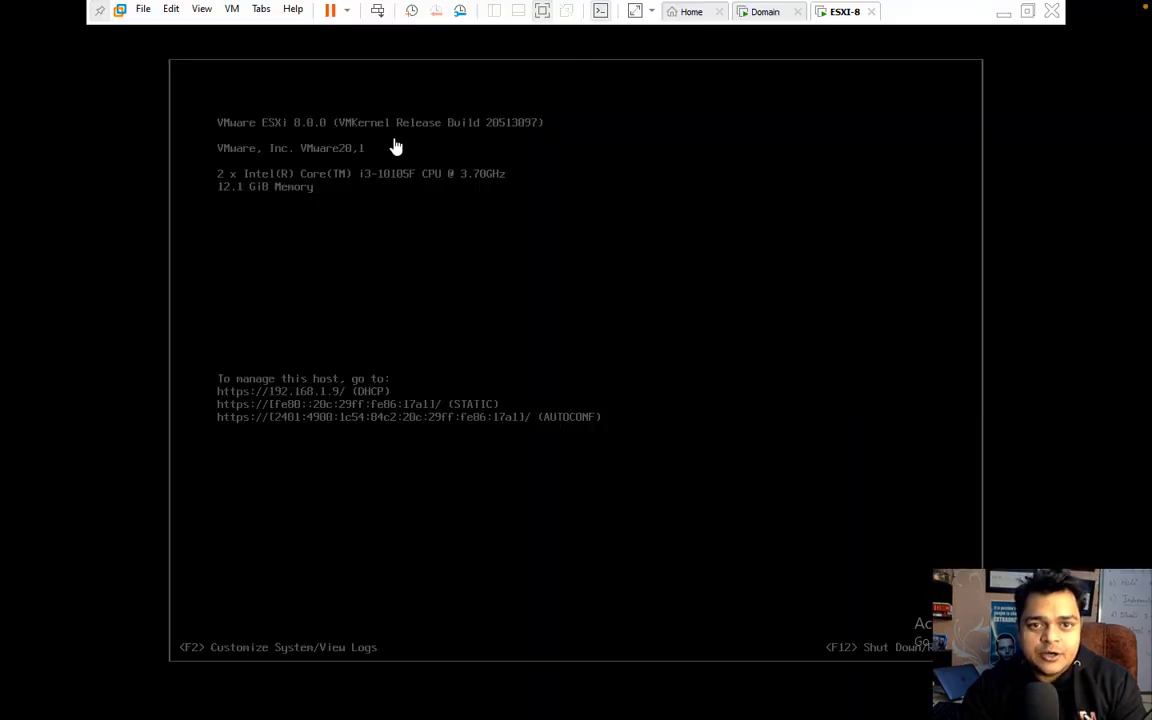
{"action": "left_click", "coordinate": [763, 14]}
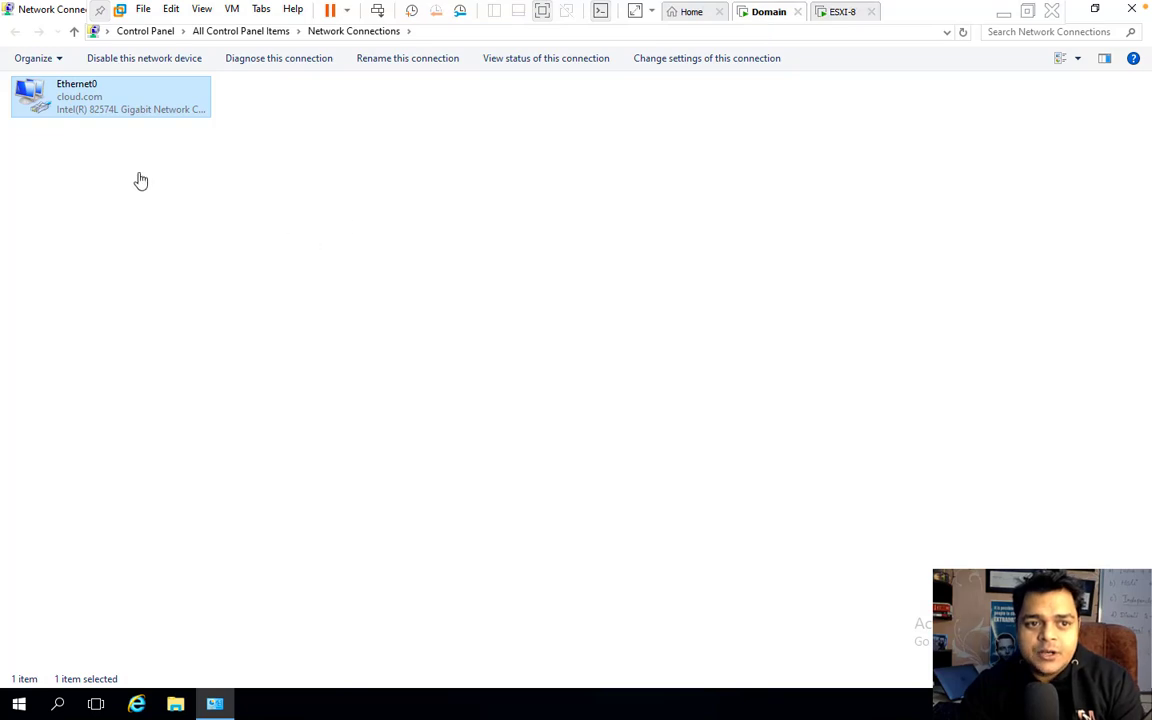
{"action": "left_click", "coordinate": [842, 12]}
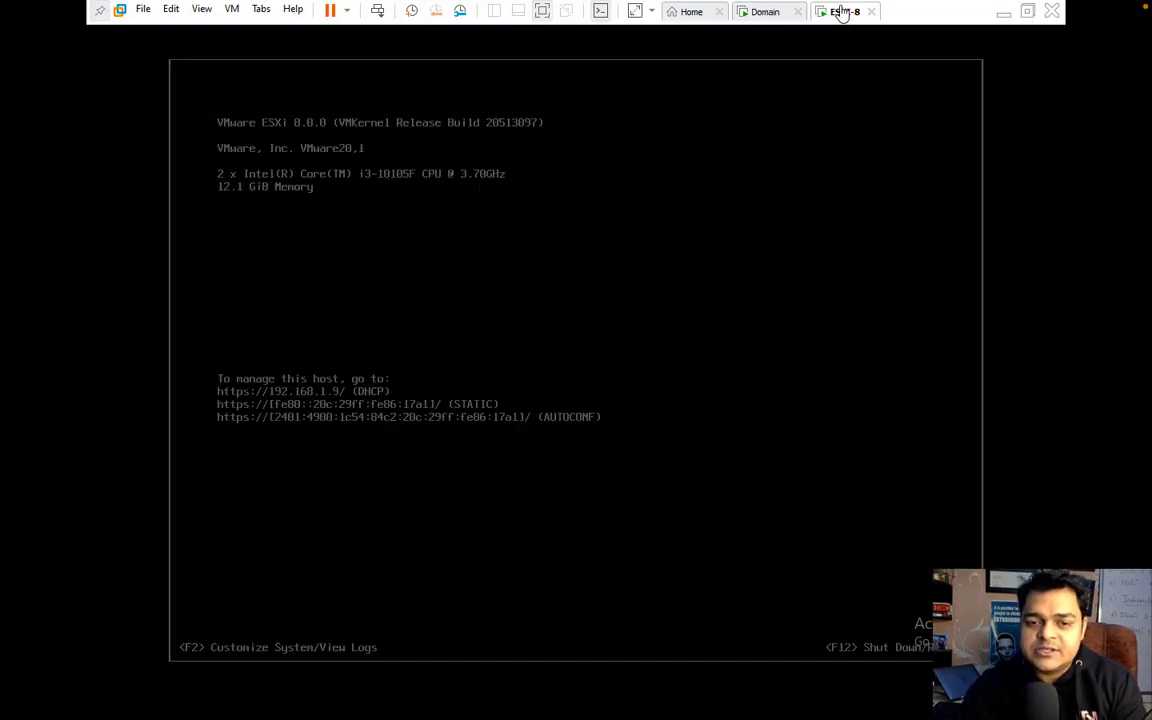
{"action": "left_click", "coordinate": [517, 342]}
Step: Log in to System Customization as root with the password
{"action": "key", "text": "F2"}
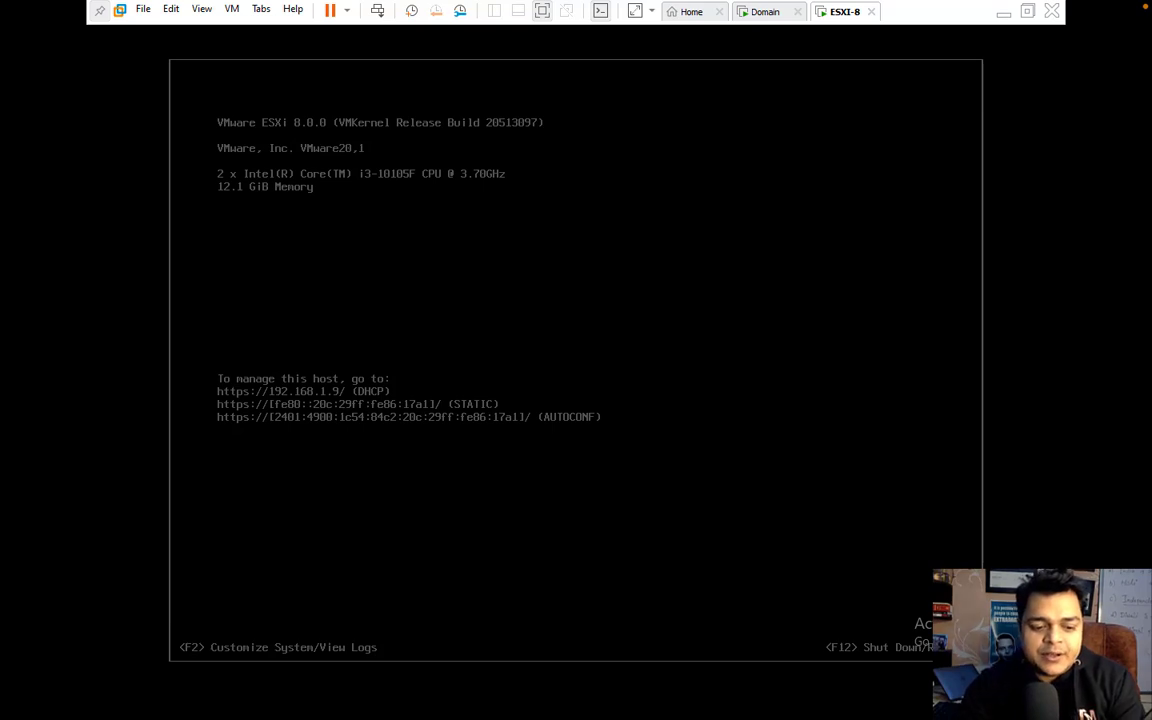
{"action": "key", "text": "F2"}
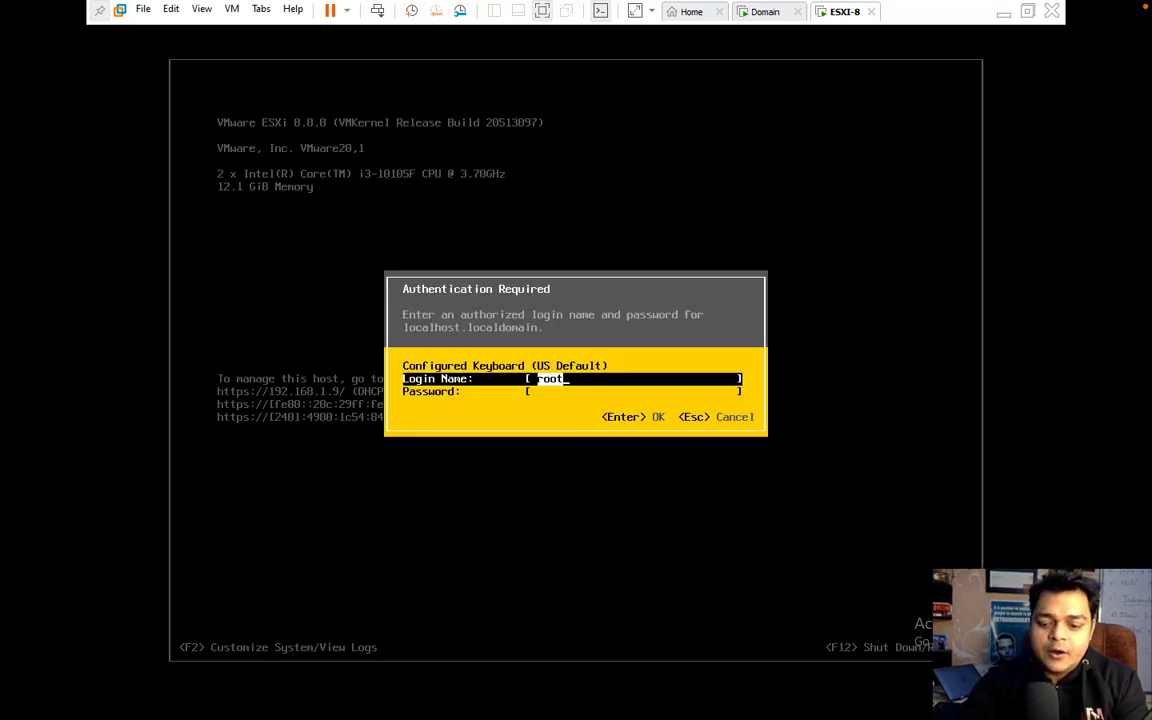
{"action": "key", "text": "Tab"}
{"action": "type", "text": "*********"}
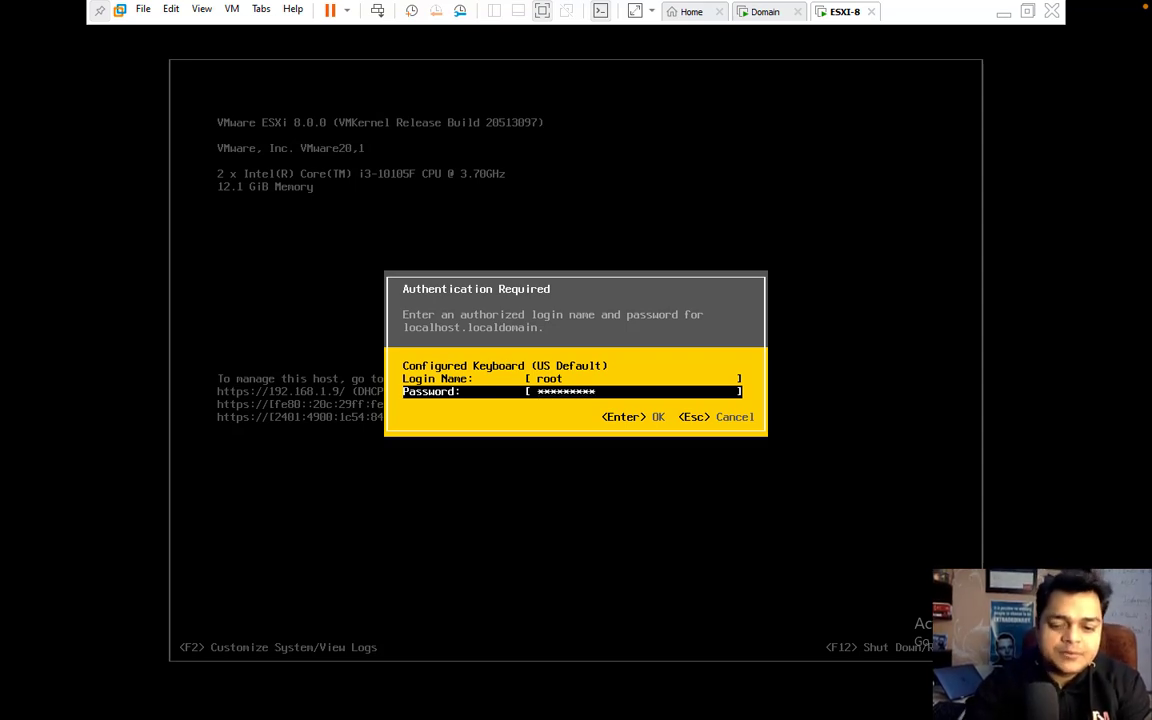
{"action": "key", "text": "Return"}
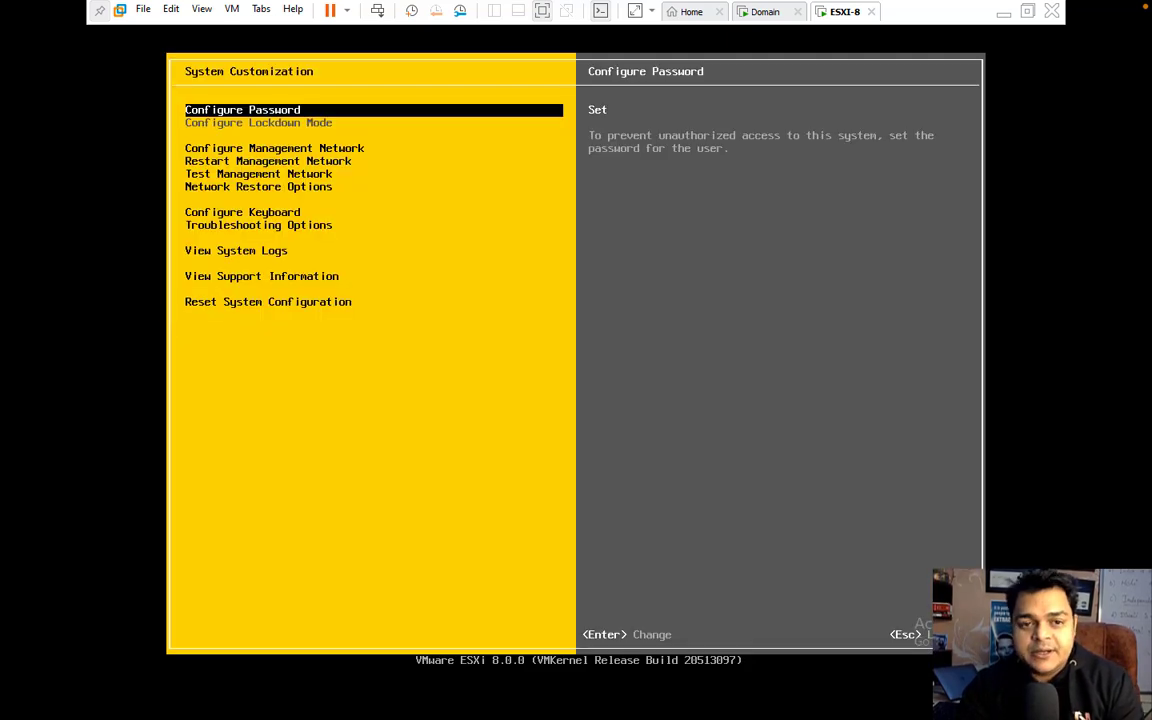
Step: Set management IPv4 to static 192.168.1.9, mask 255.255.255.0, gateway 192.168.1.1
{"action": "key", "text": "Down"}
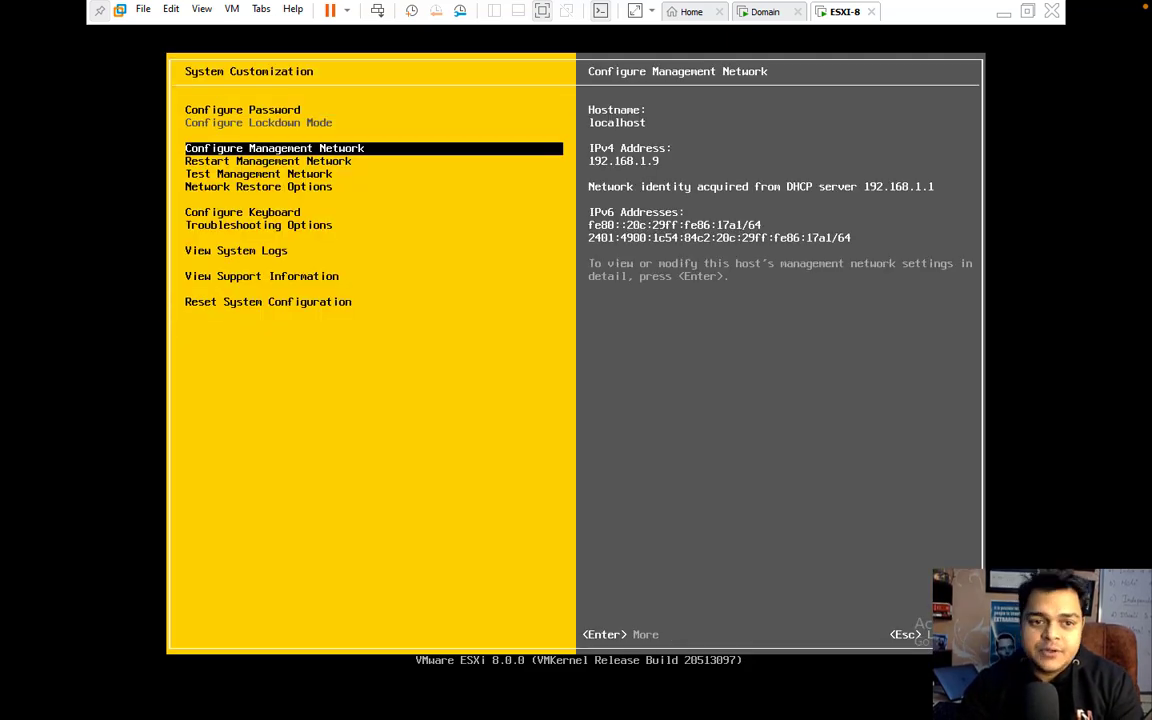
{"action": "key", "text": "Return"}
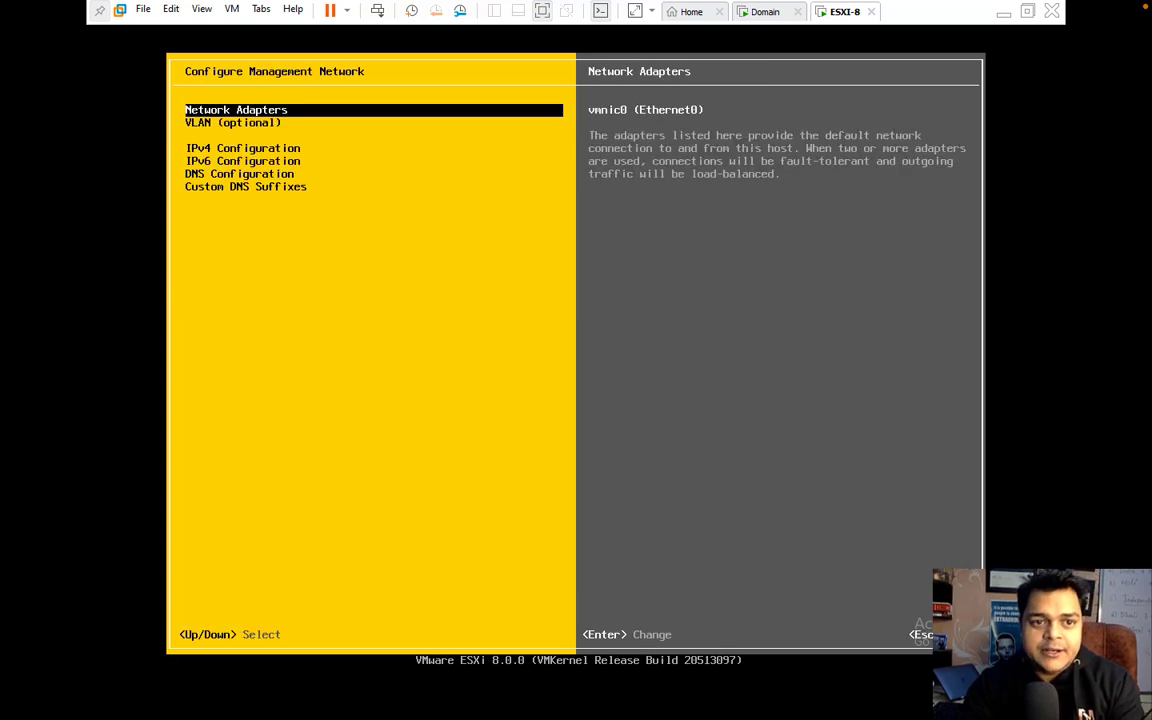
{"action": "key", "text": "Down"}
{"action": "key", "text": "Down"}
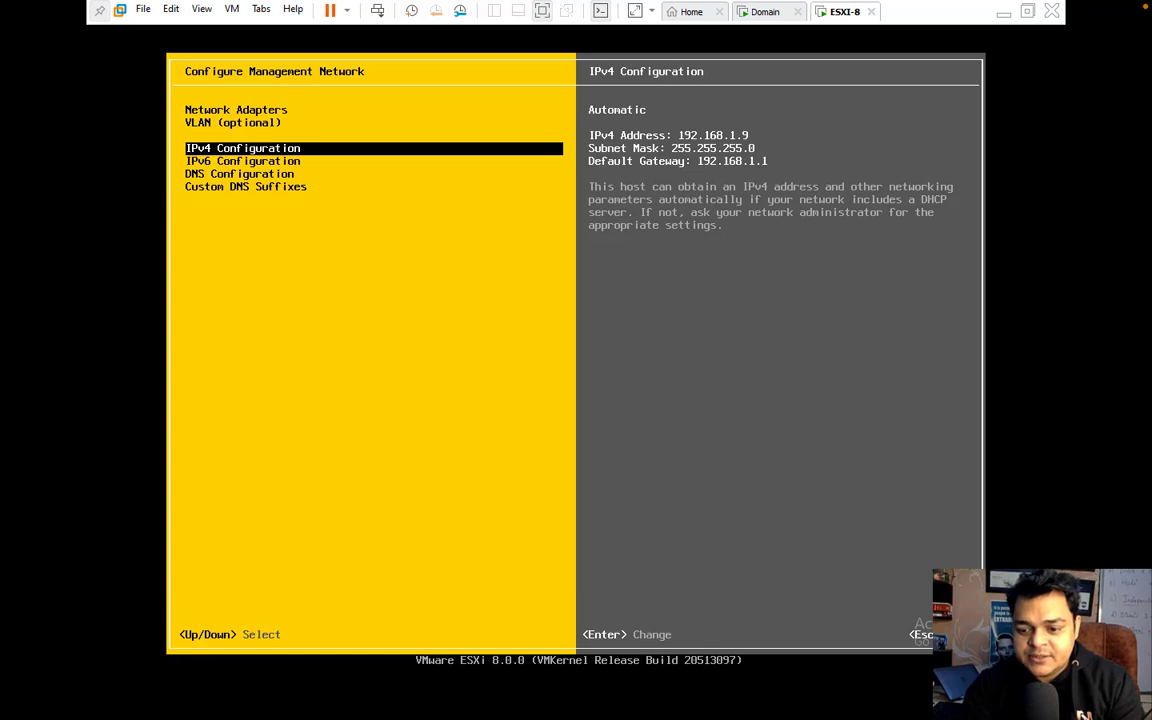
{"action": "key", "text": "Return"}
{"action": "key", "text": "Down"}
{"action": "key", "text": "Down"}
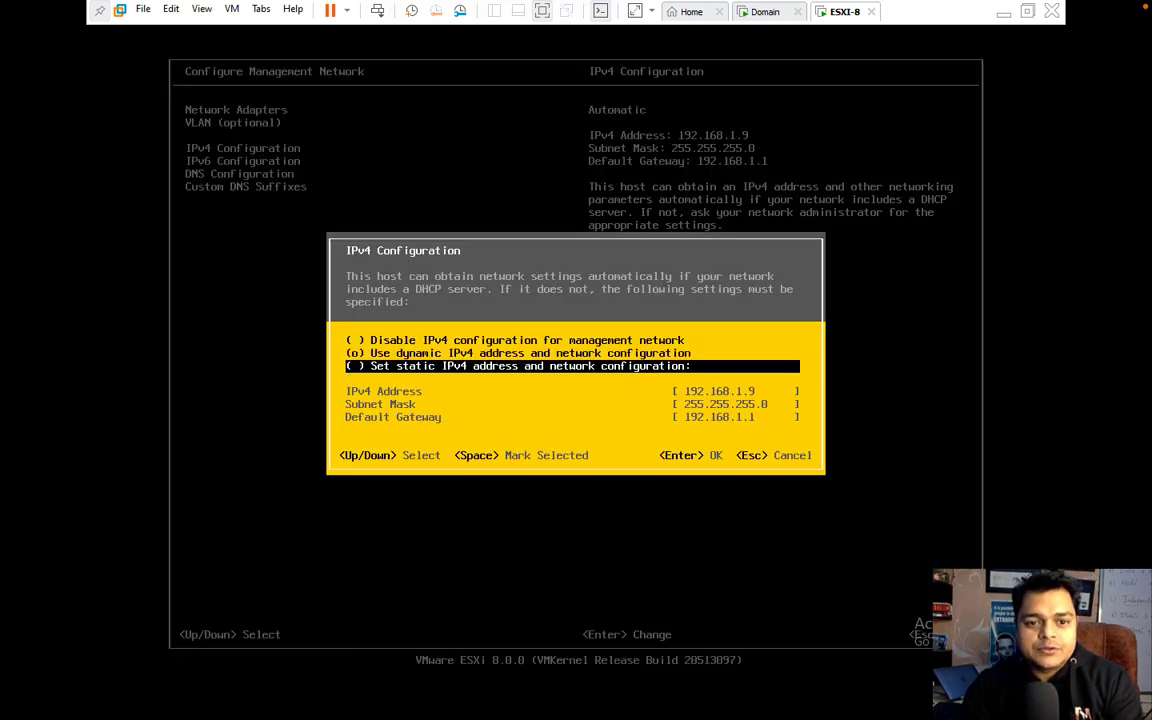
{"action": "key", "text": "space"}
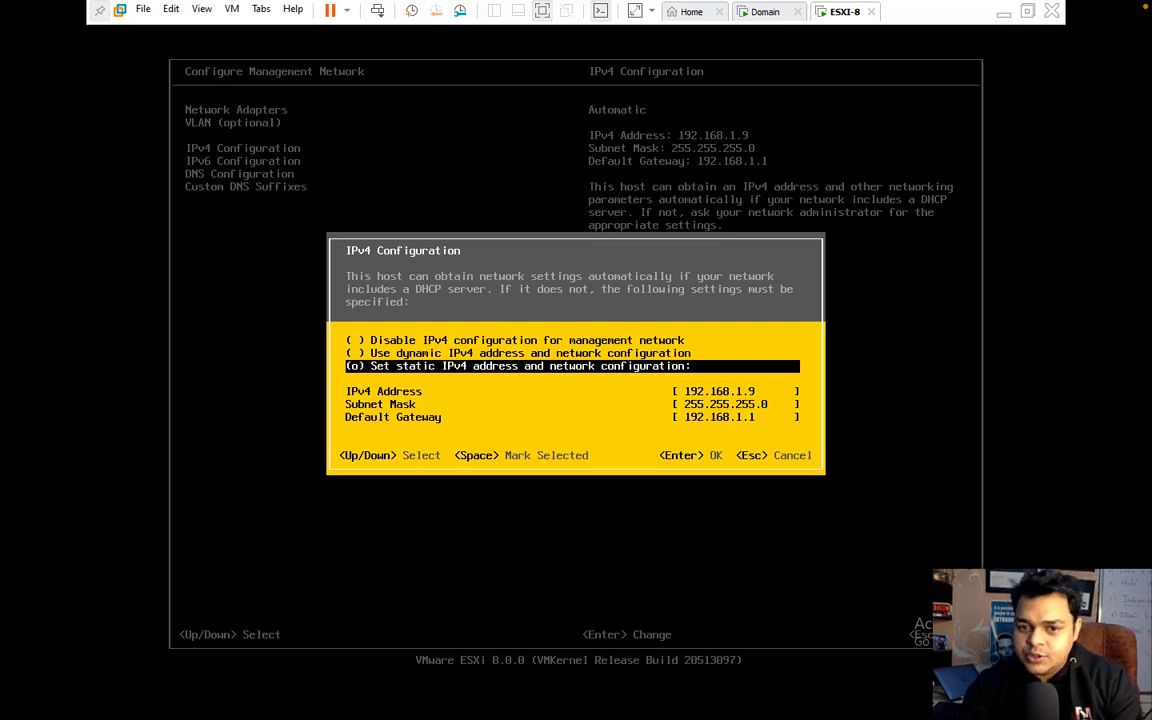
{"action": "key", "text": "Up"}
{"action": "key", "text": "Up"}
{"action": "key", "text": "Down"}
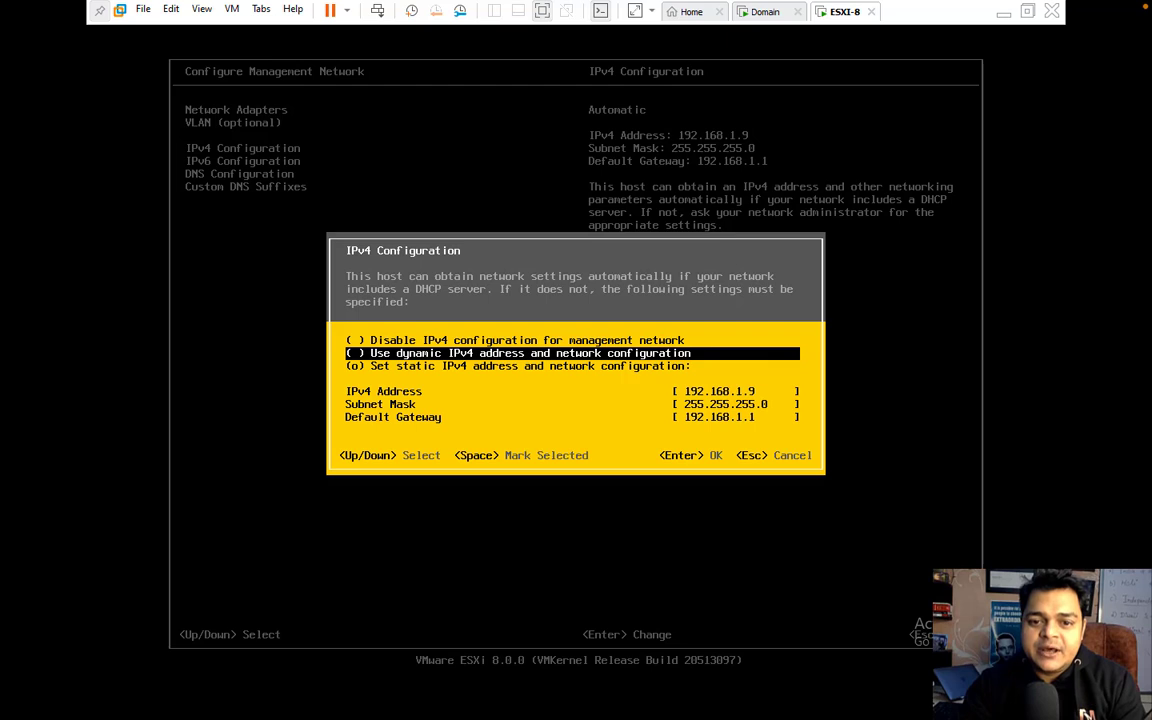
{"action": "key", "text": "Down"}
{"action": "key", "text": "Down"}
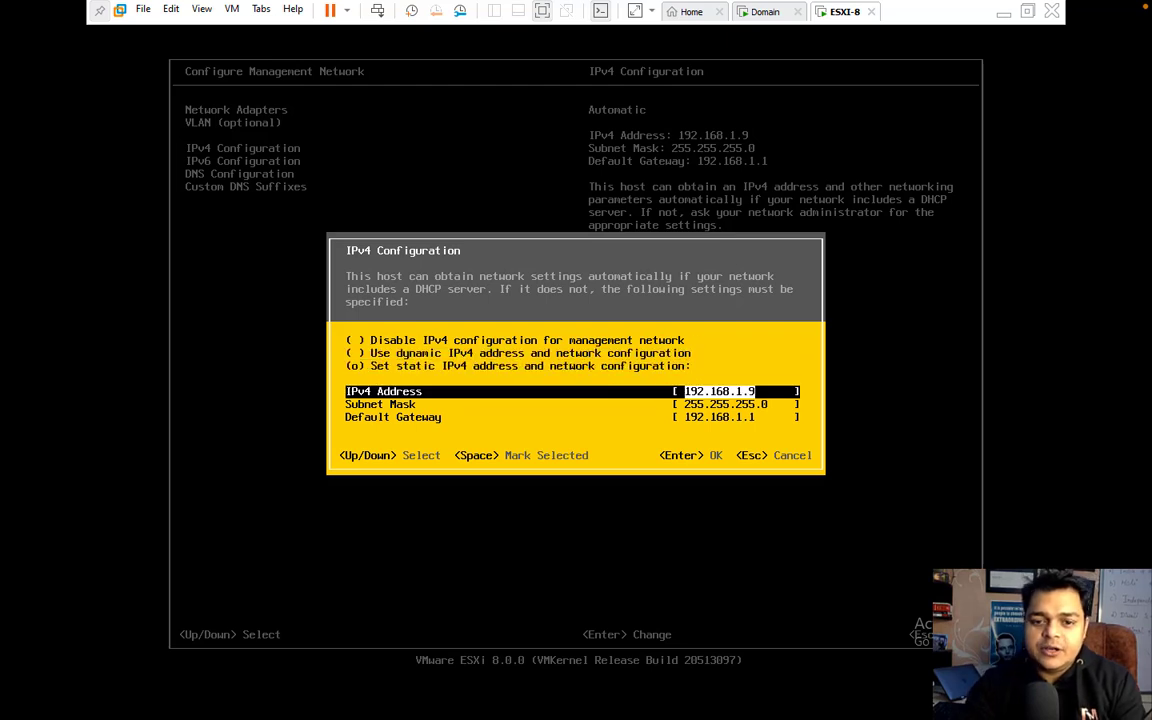
{"action": "key", "text": "Return"}
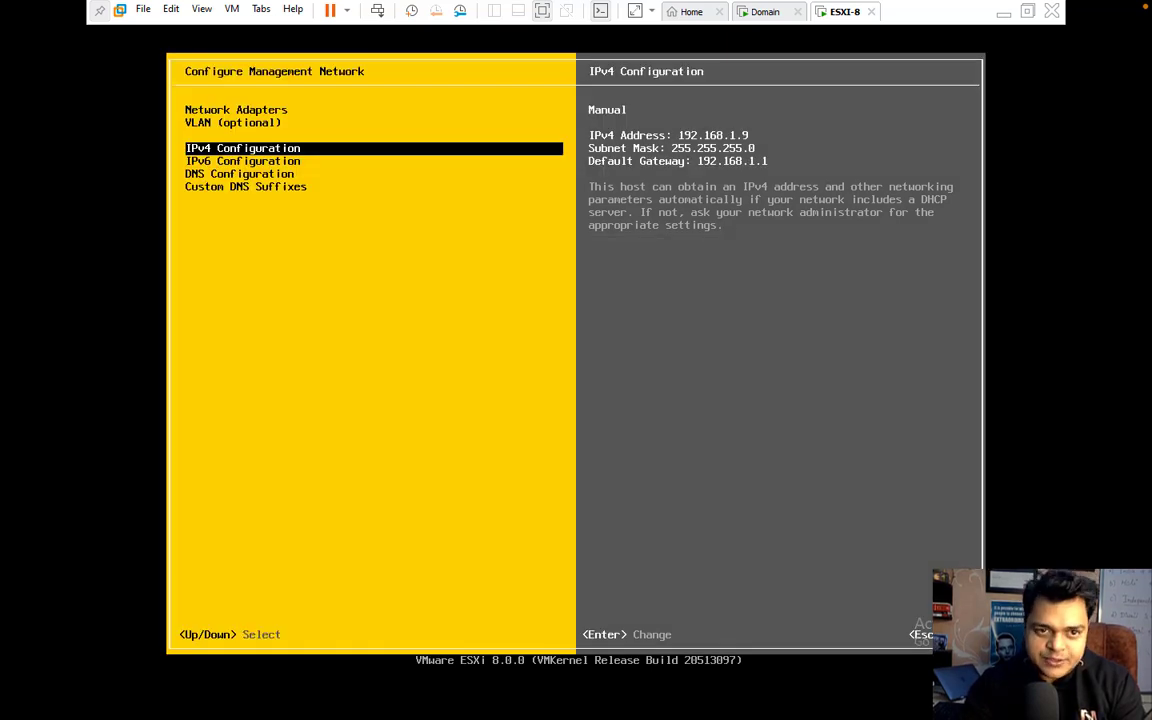
{"action": "key", "text": "Down"}
{"action": "key", "text": "Down"}
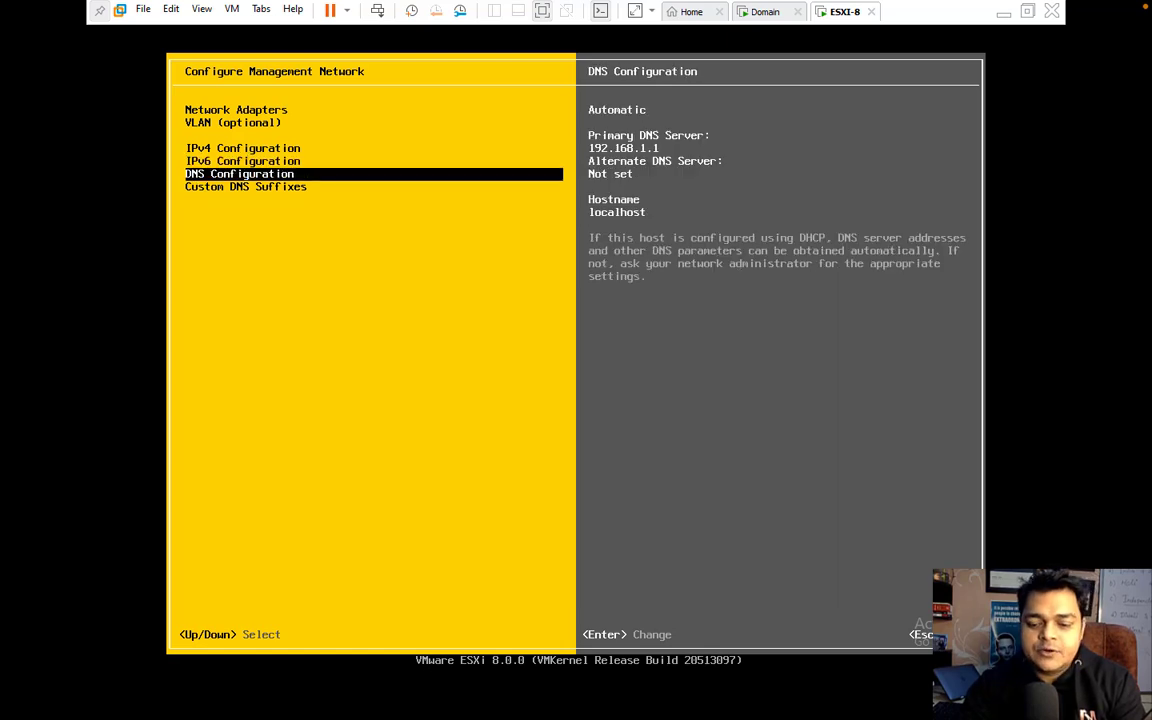
Step: Switch DNS to manual with servers 192.168.1.32 and 8.8.8.8 and hostname esxi8
{"action": "key", "text": "Return"}
{"action": "key", "text": "Down"}
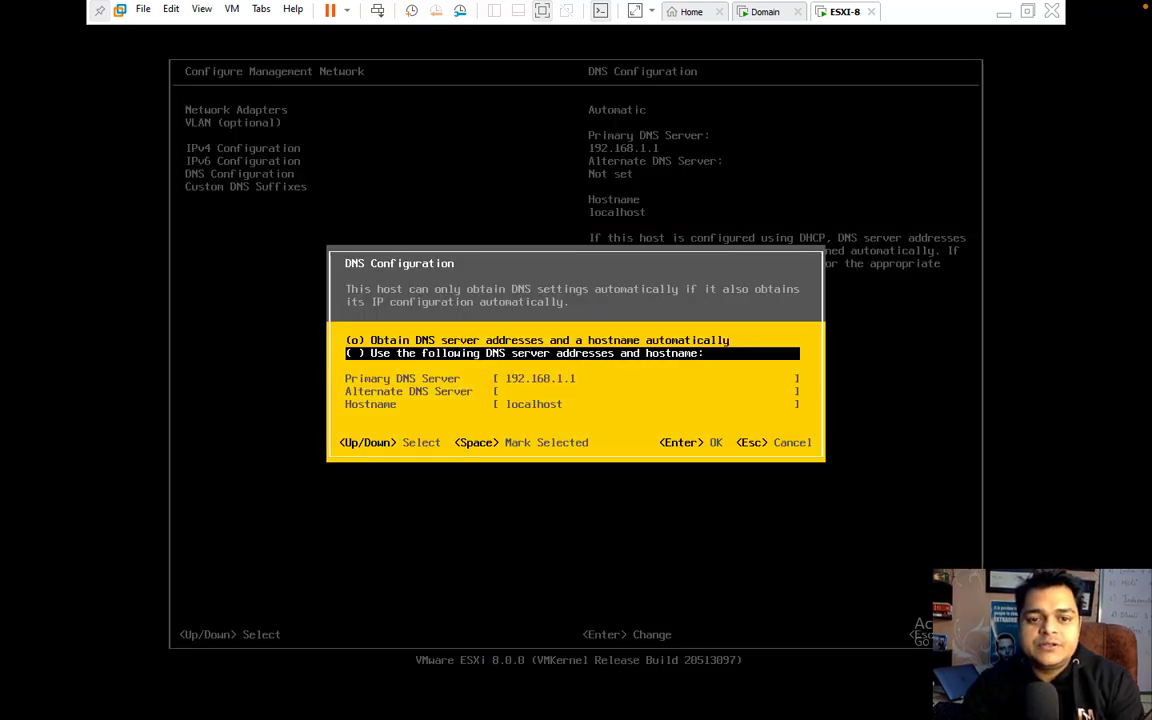
{"action": "key", "text": "space"}
{"action": "key", "text": "Down"}
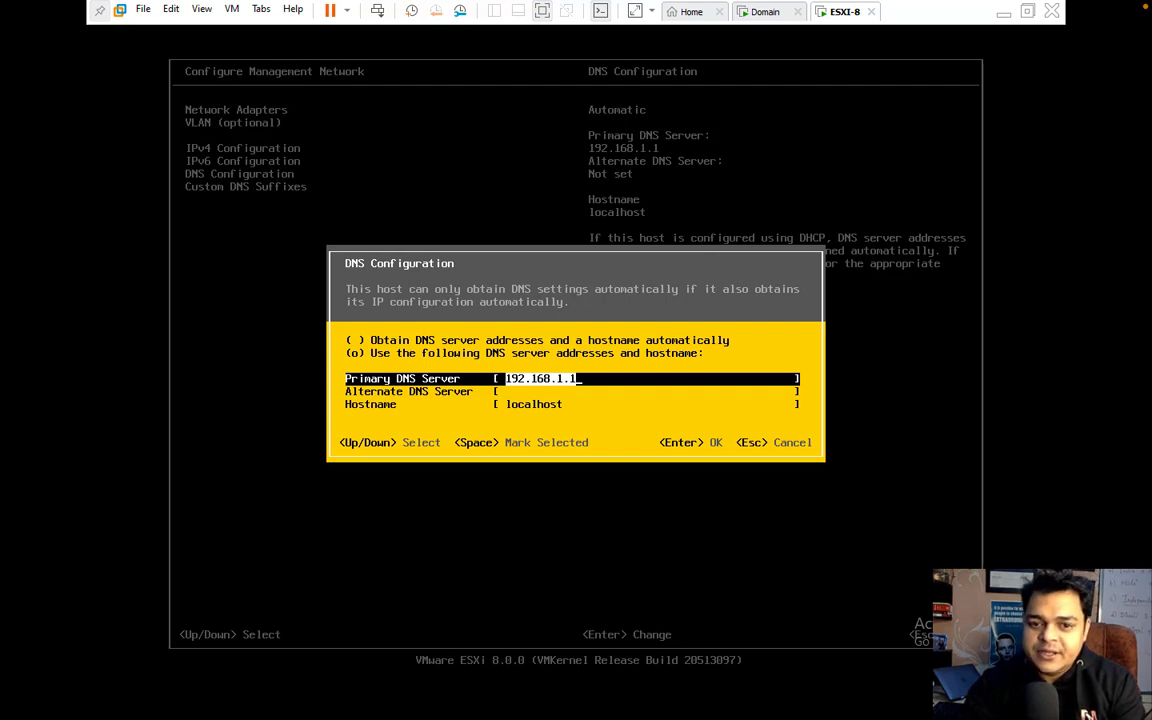
{"action": "key", "text": "BackSpace"}
{"action": "type", "text": "32"}
{"action": "key", "text": "Down"}
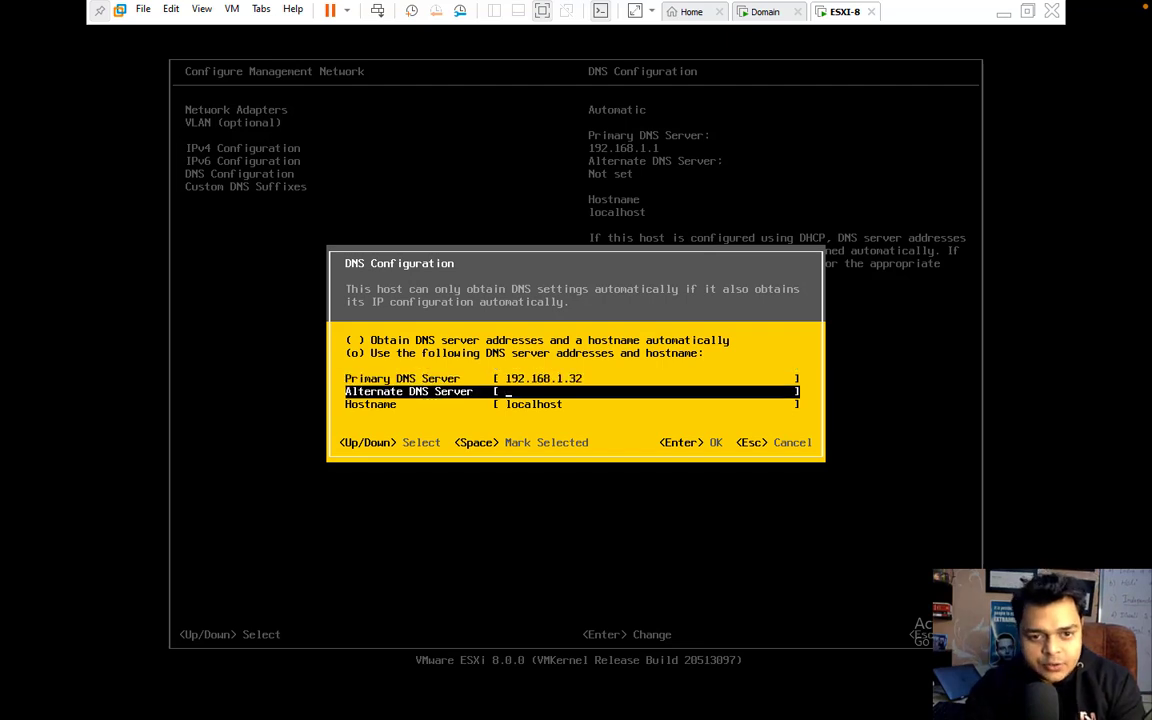
{"action": "type", "text": "8."}
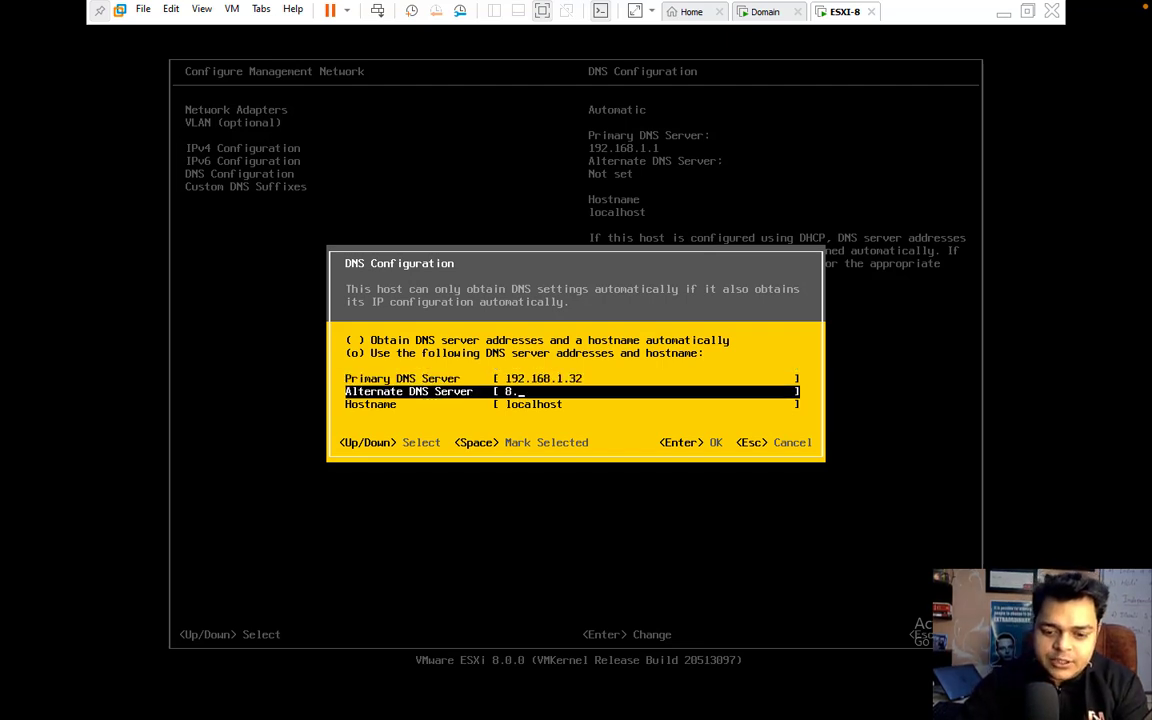
{"action": "type", "text": "8.8.8"}
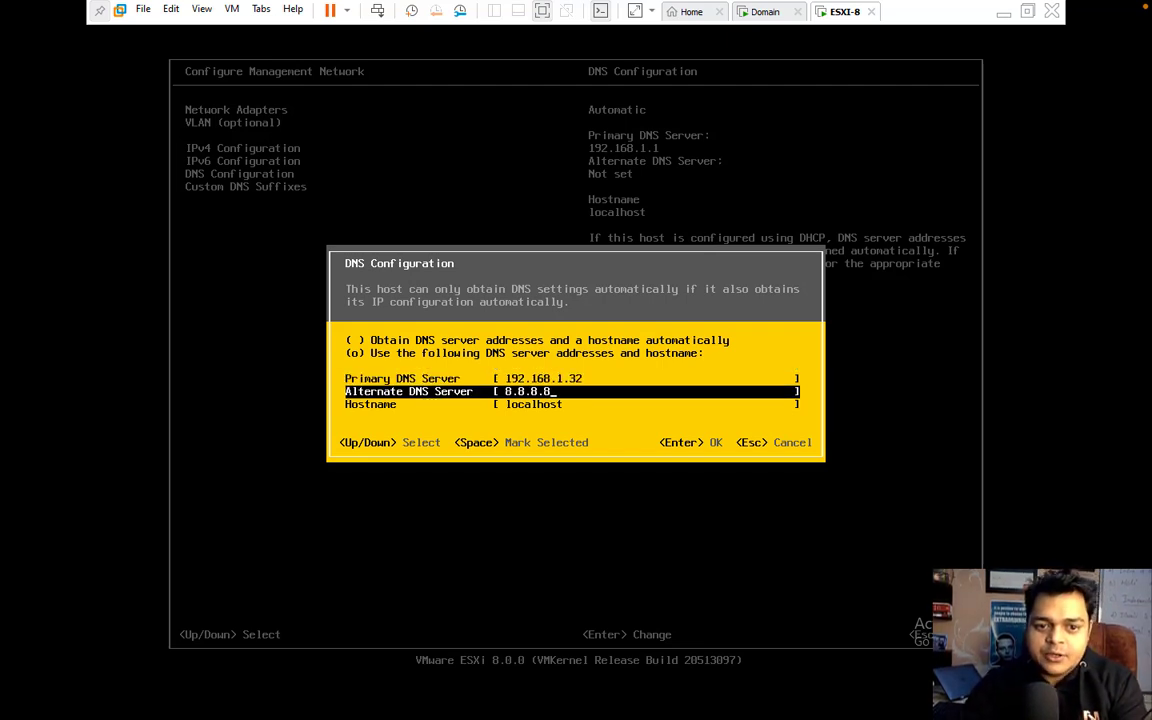
{"action": "key", "text": "Down"}
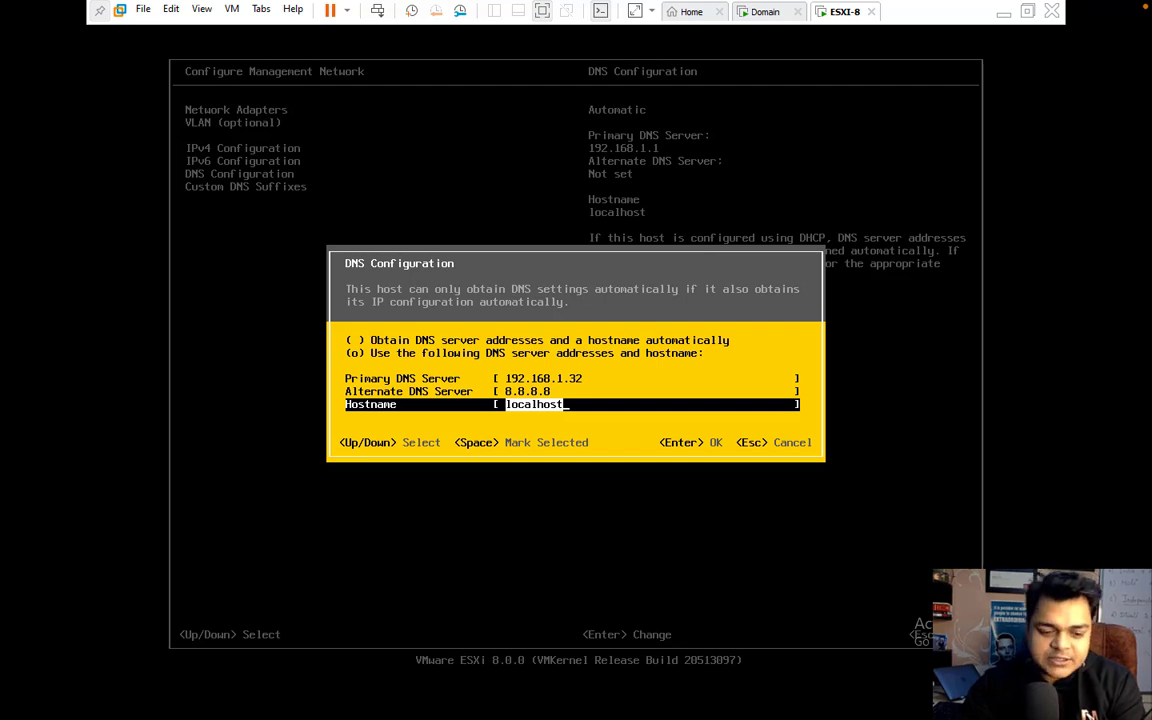
{"action": "type", "text": "esxi"}
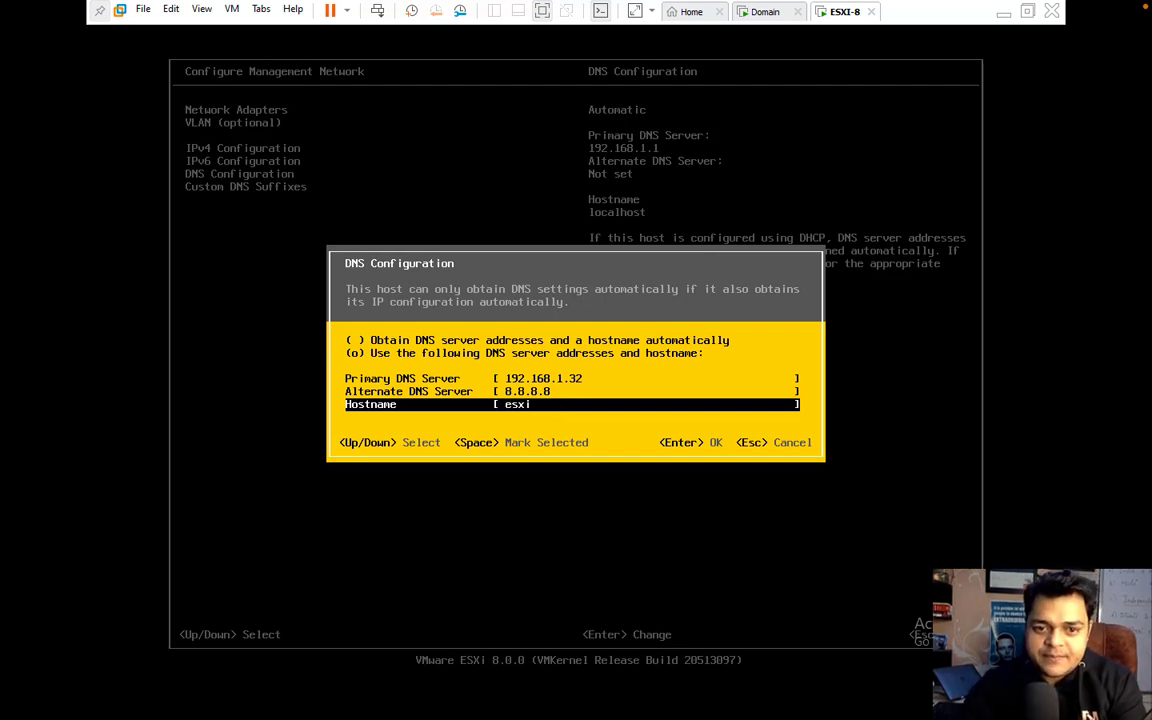
{"action": "type", "text": "8"}
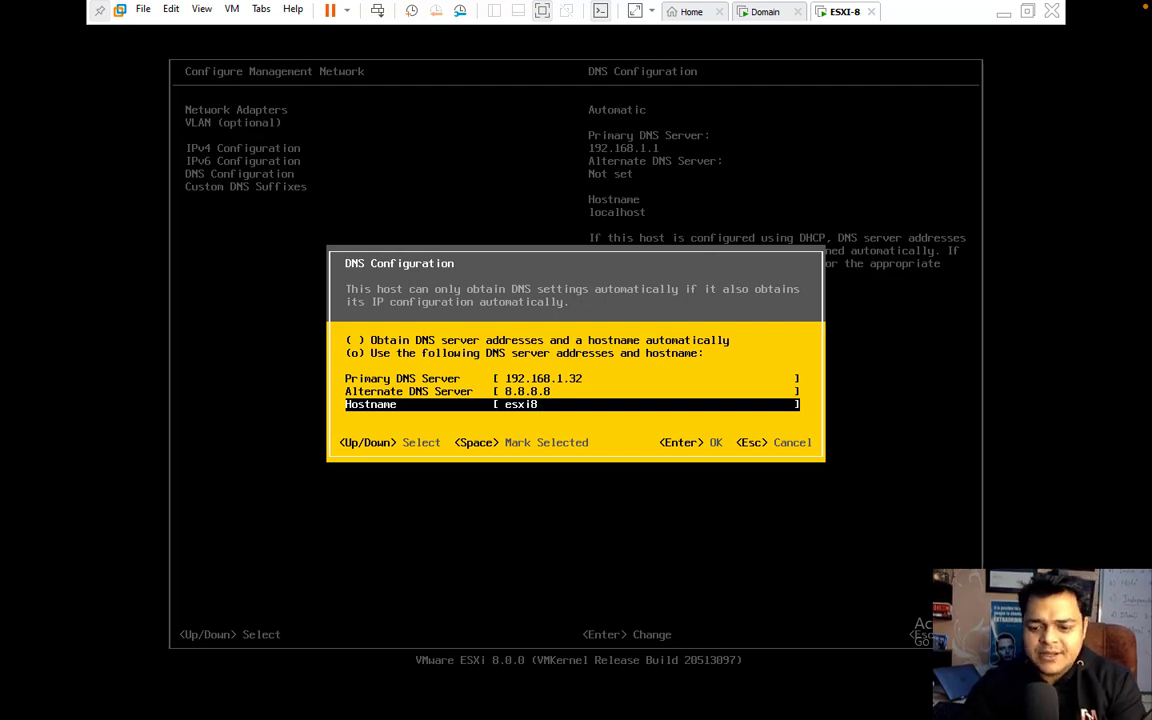
{"action": "key", "text": "Return"}
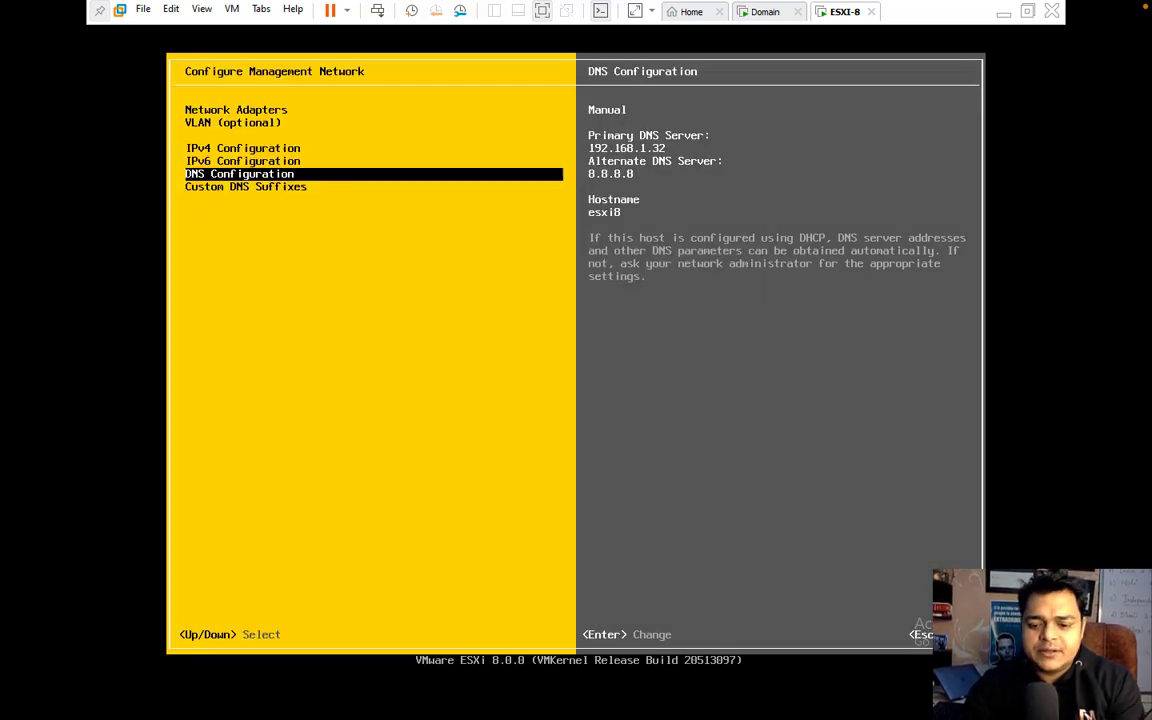
{"action": "key", "text": "Down"}
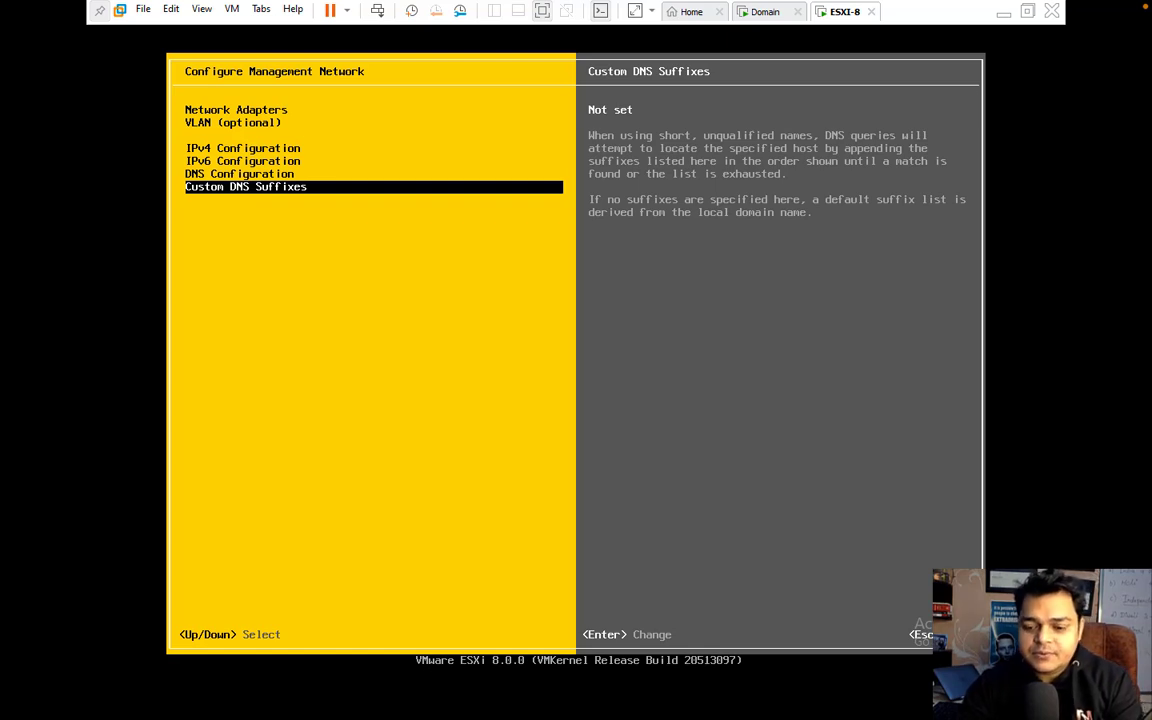
Step: Save cloud.com as the custom DNS suffix, then reopen DNS Configuration to check it
{"action": "key", "text": "Return"}
{"action": "type", "text": "cloud.com"}
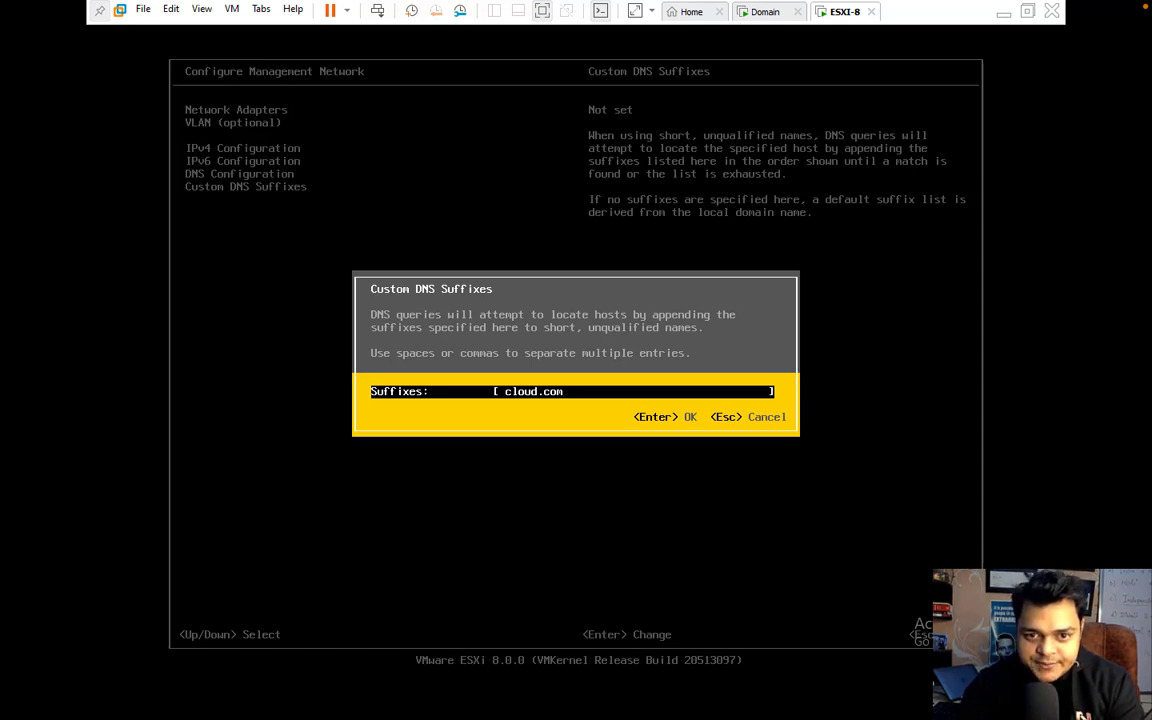
{"action": "key", "text": "Return"}
{"action": "key", "text": "Up"}
{"action": "key", "text": "Return"}
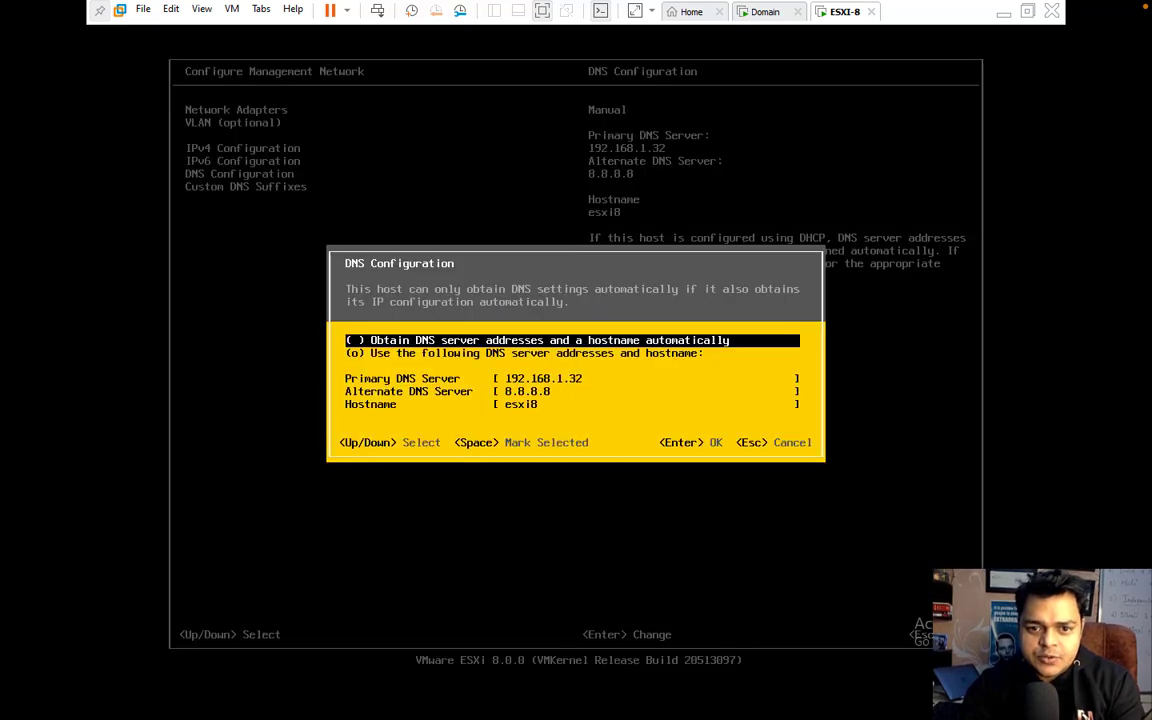
{"action": "key", "text": "Escape"}
Step: Review the IPv4 and IPv6 configuration screens without changing anything
{"action": "key", "text": "Up"}
{"action": "key", "text": "Up"}
{"action": "key", "text": "Return"}
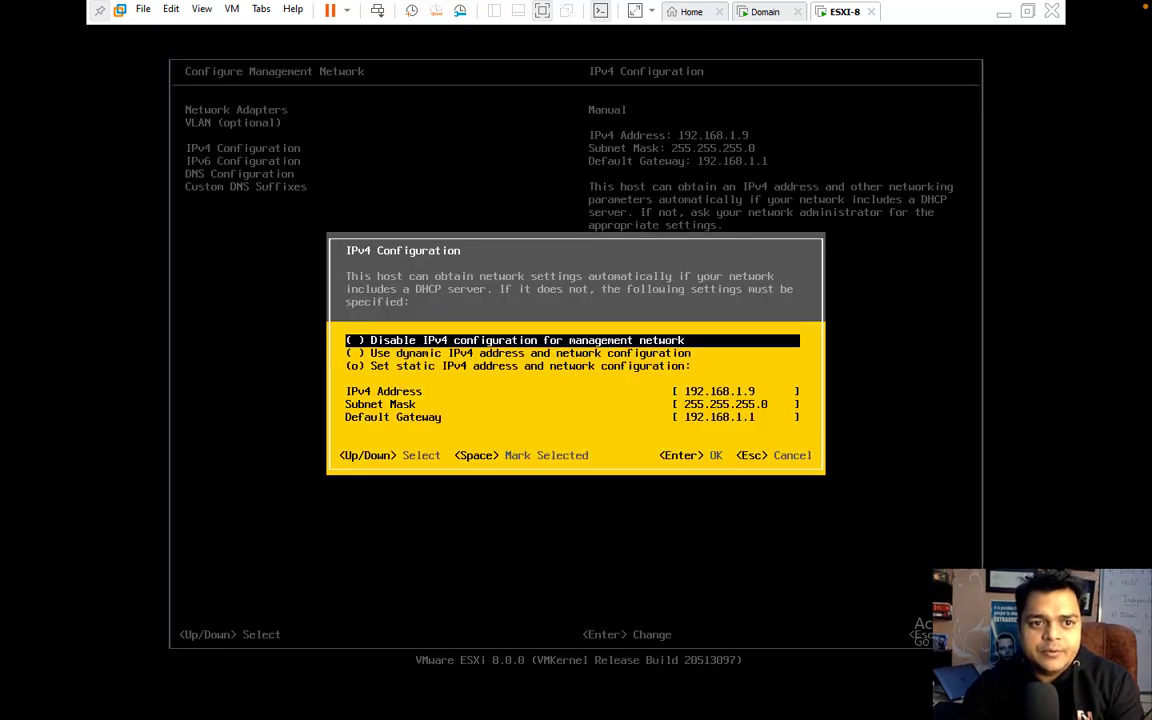
{"action": "key", "text": "Down"}
{"action": "key", "text": "Down"}
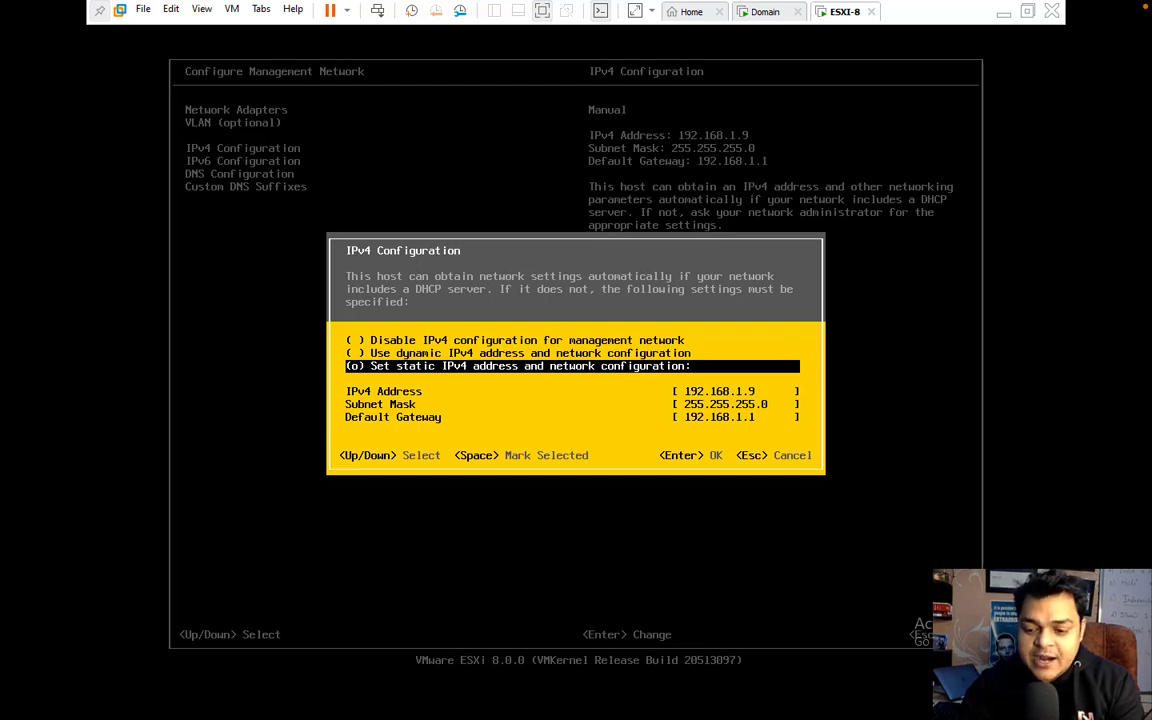
{"action": "key", "text": "Escape"}
{"action": "key", "text": "Down"}
{"action": "key", "text": "Return"}
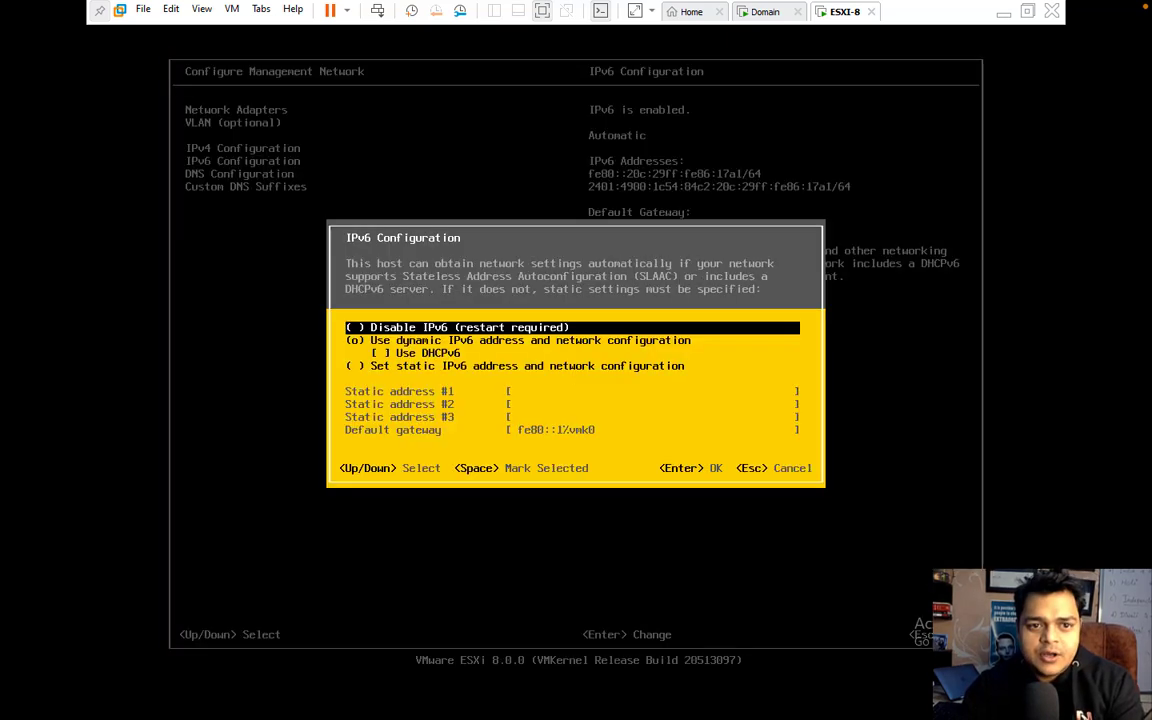
{"action": "key", "text": "Down"}
{"action": "key", "text": "Up"}
{"action": "key", "text": "Escape"}
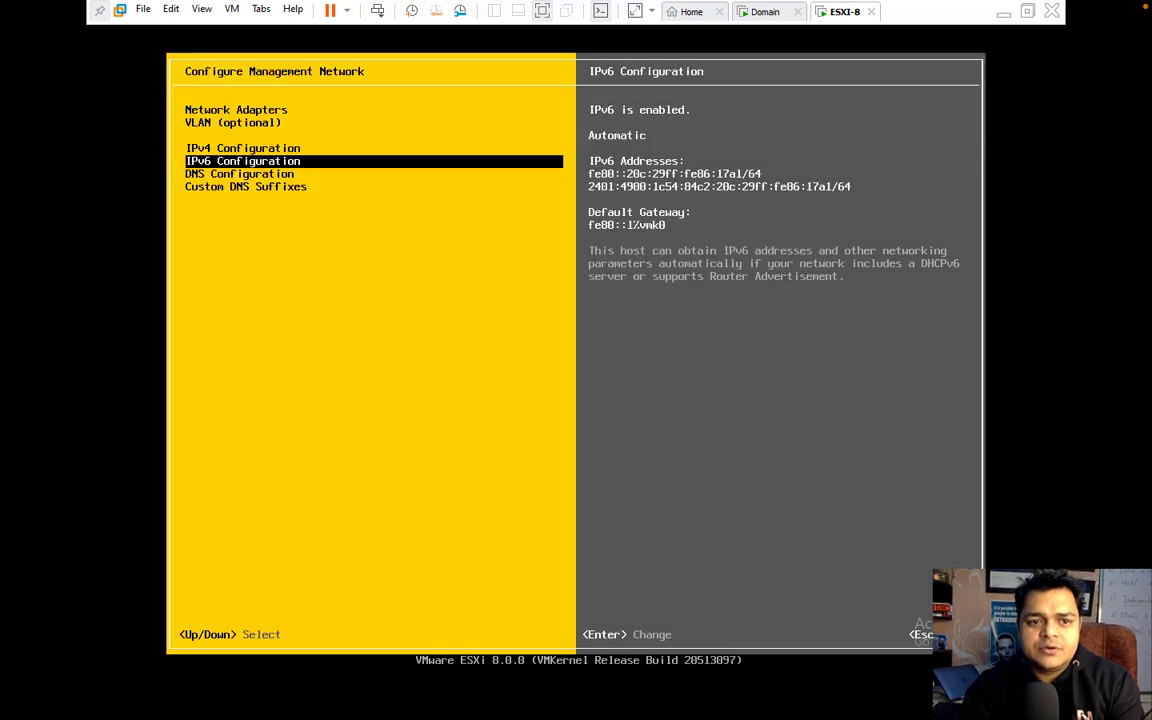
Step: Recheck IPv4, exit Configure Management Network without applying, and return to the ESXi-8 tab
{"action": "key", "text": "Up"}
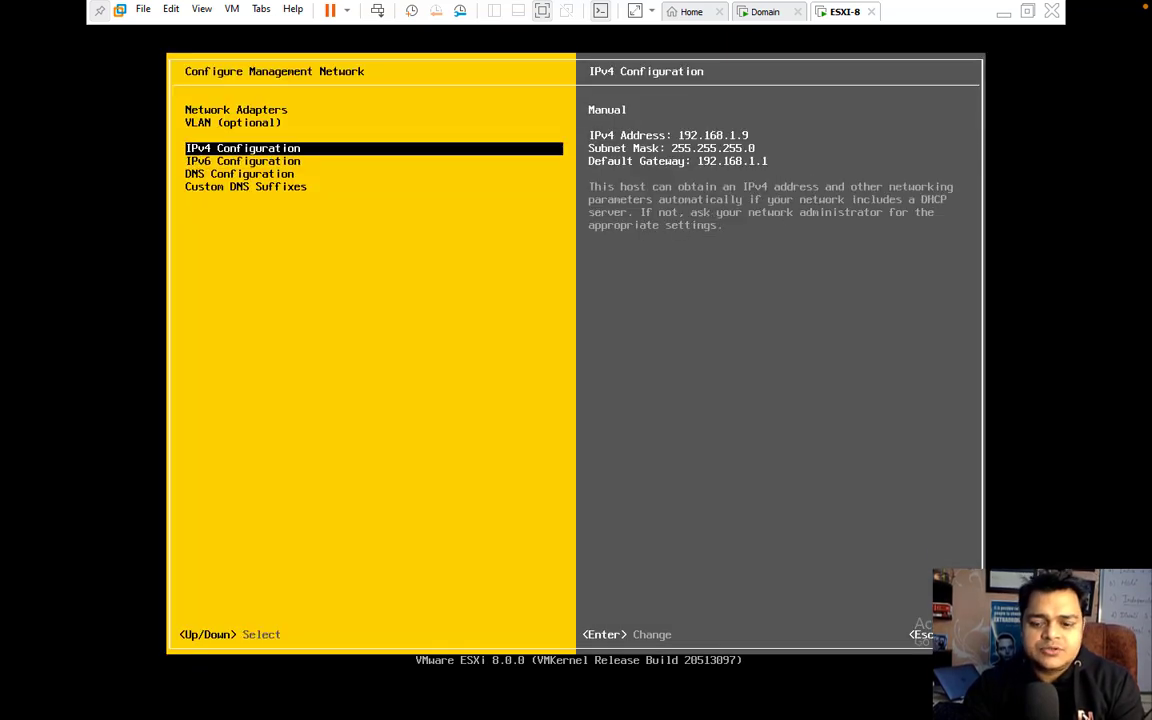
{"action": "key", "text": "Return"}
{"action": "key", "text": "Down"}
{"action": "key", "text": "Down"}
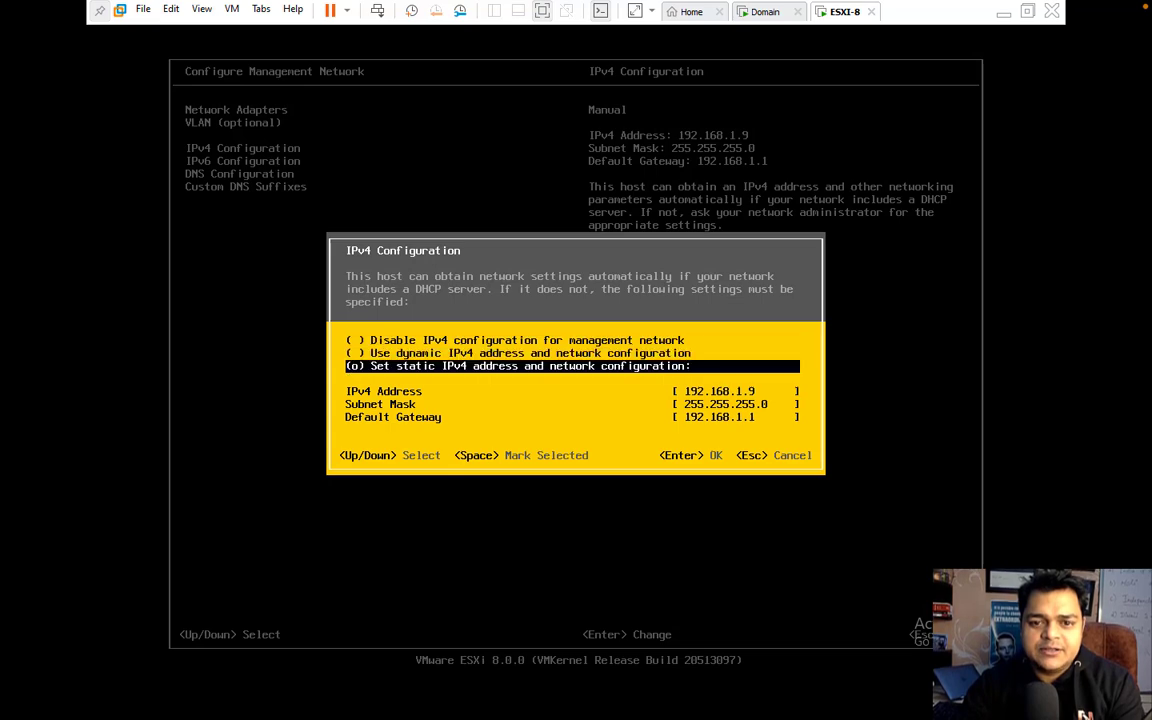
{"action": "key", "text": "Return"}
{"action": "key", "text": "Up"}
{"action": "key", "text": "Up"}
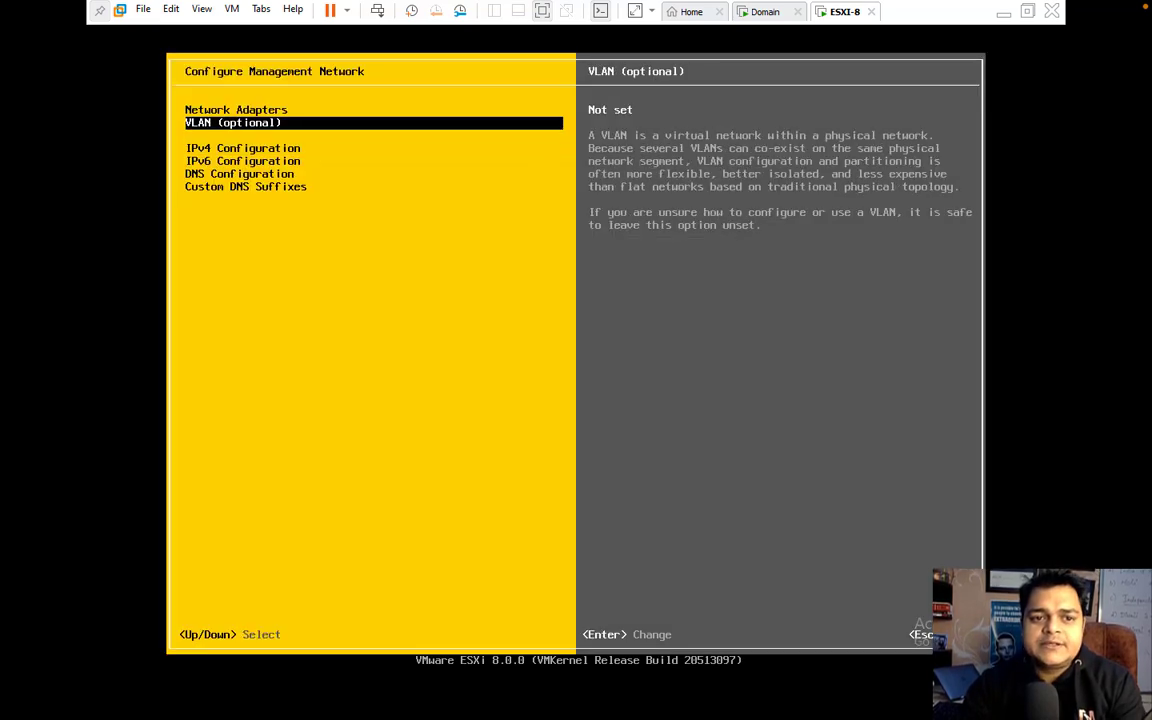
{"action": "key", "text": "Down"}
{"action": "key", "text": "Down"}
{"action": "key", "text": "Down"}
{"action": "key", "text": "Down"}
{"action": "key", "text": "Down"}
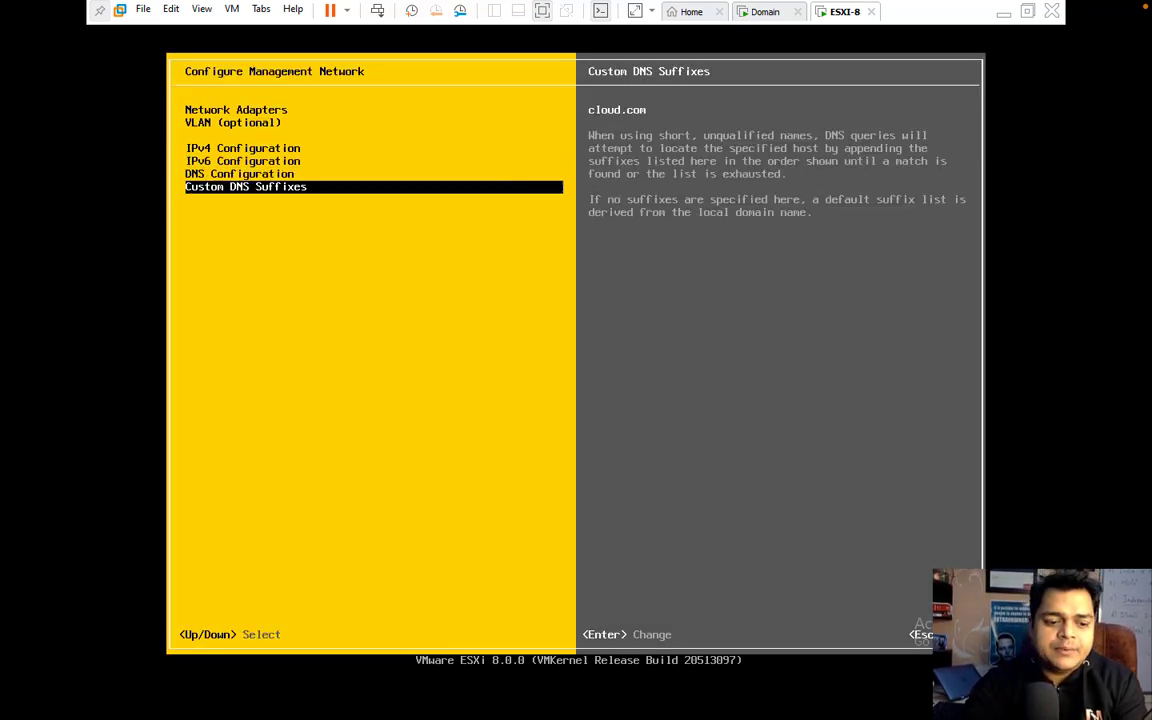
{"action": "key", "text": "Escape"}
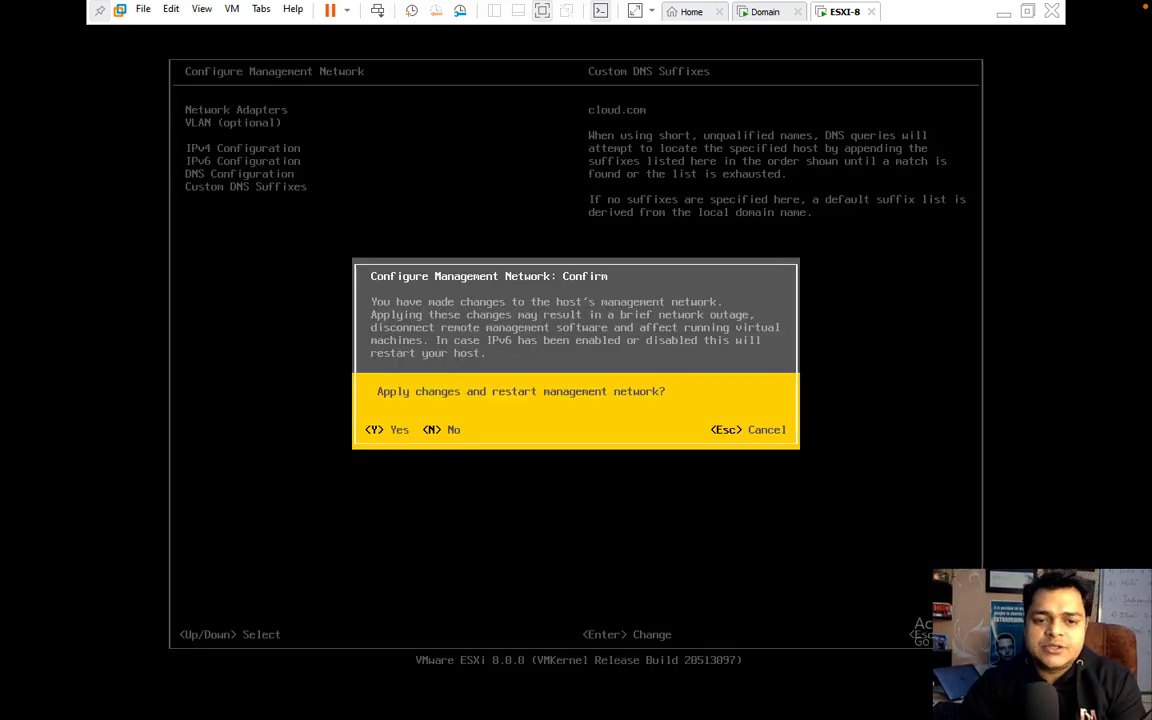
{"action": "key", "text": "Escape"}
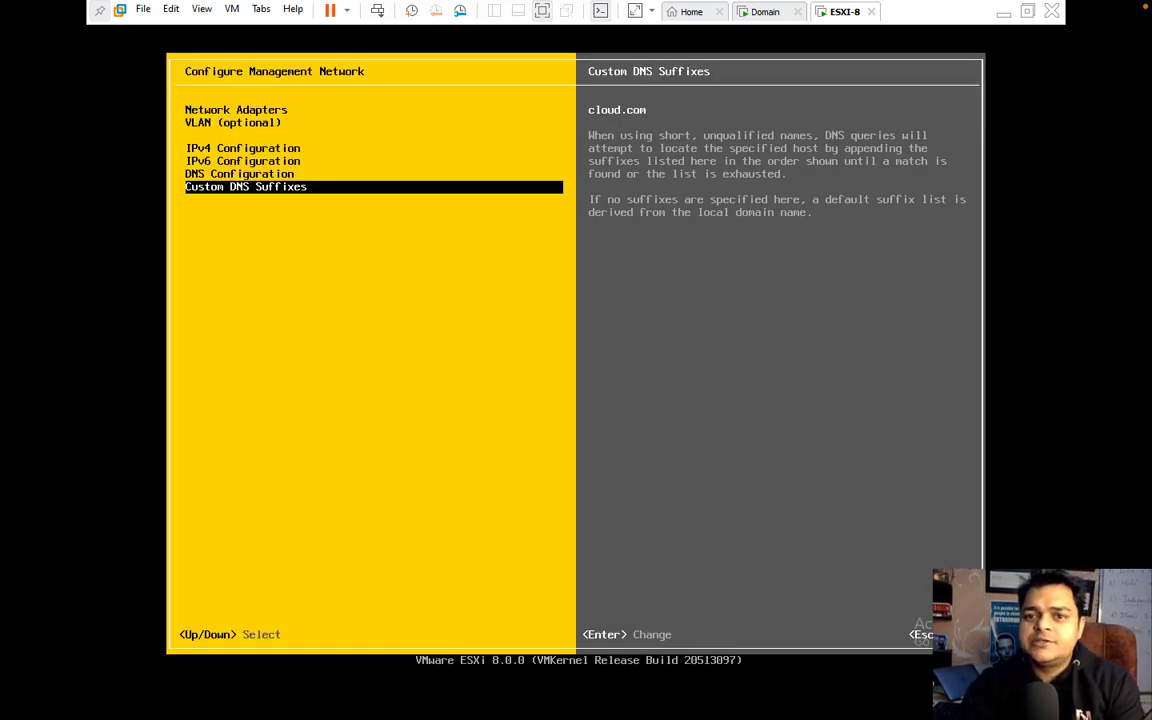
{"action": "key", "text": "Escape"}
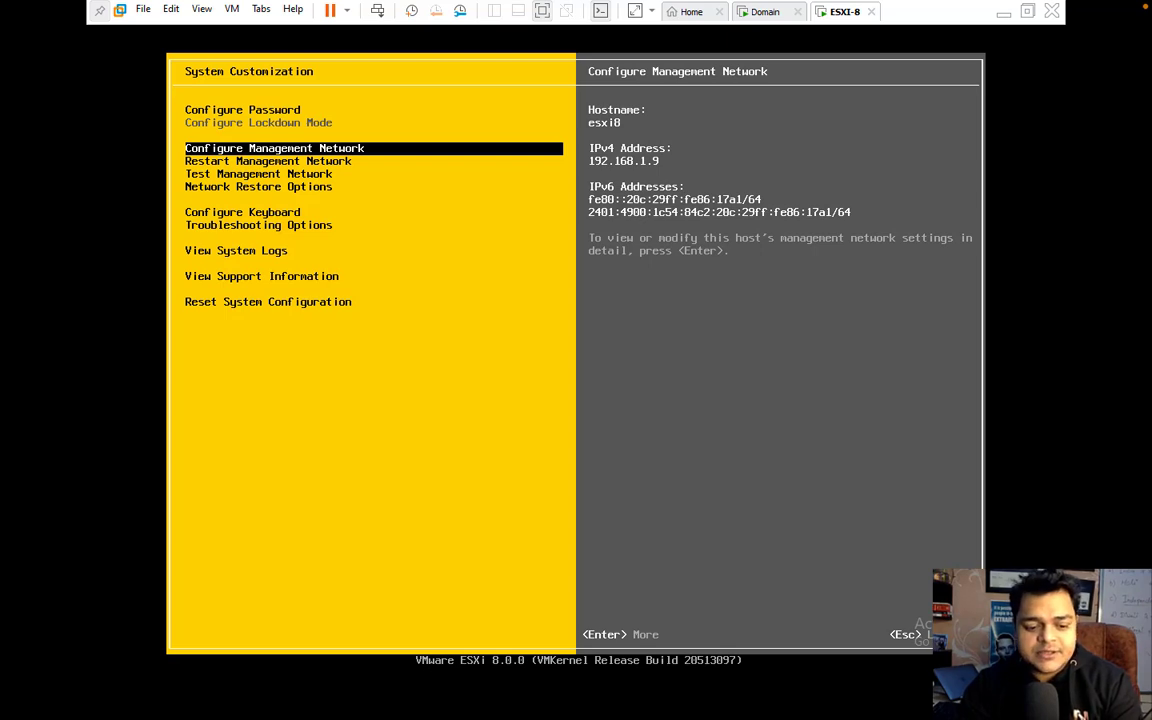
{"action": "left_click", "coordinate": [766, 12]}
{"action": "left_click", "coordinate": [840, 12]}
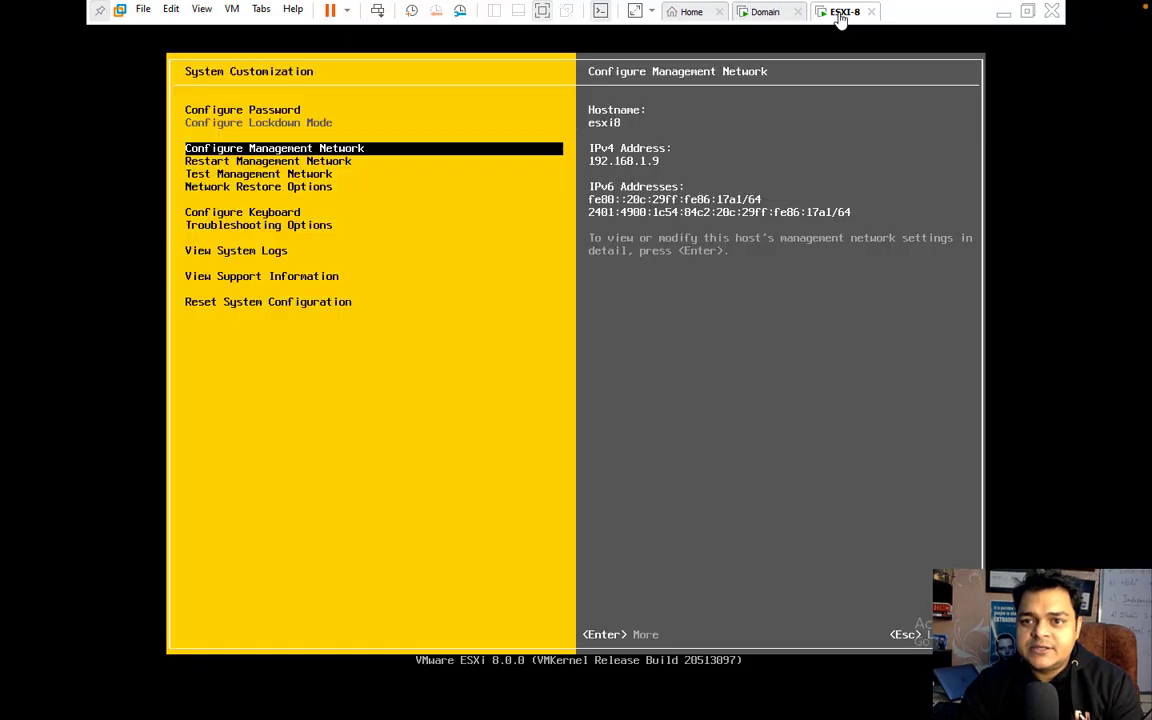
Step: Reload the Host Client and open Join domain under Manage > Security & users > Authentication
{"action": "left_click", "coordinate": [1004, 16]}
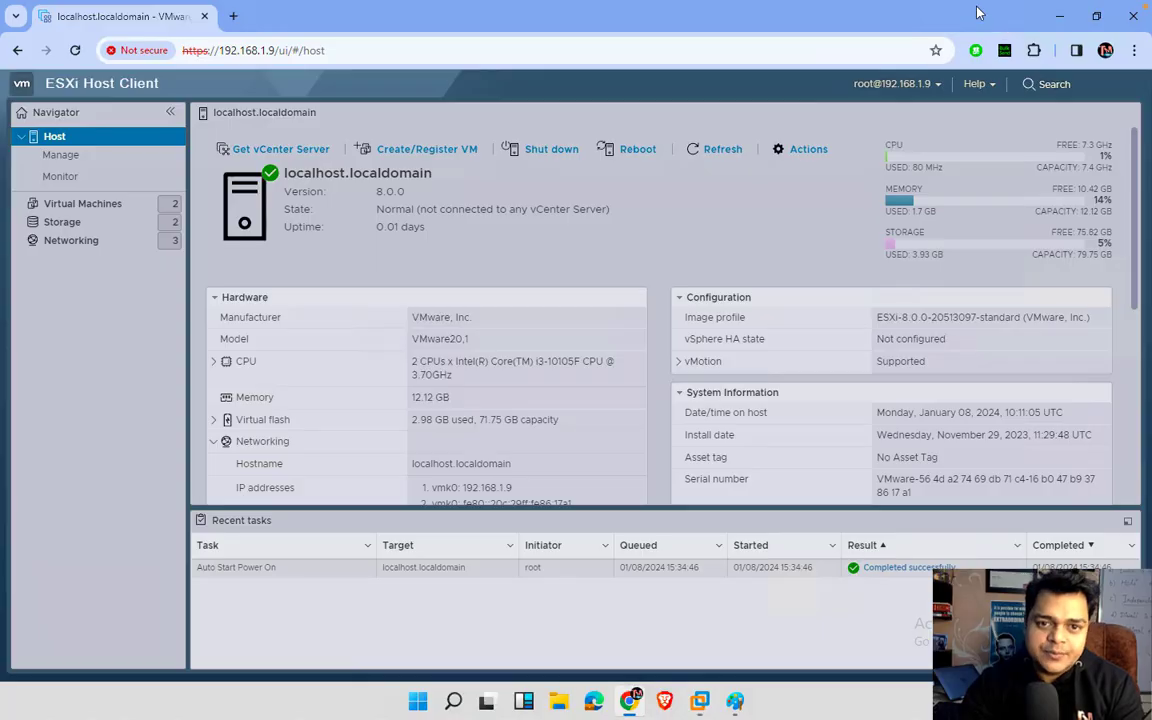
{"action": "left_click", "coordinate": [512, 52]}
{"action": "key", "text": "Return"}
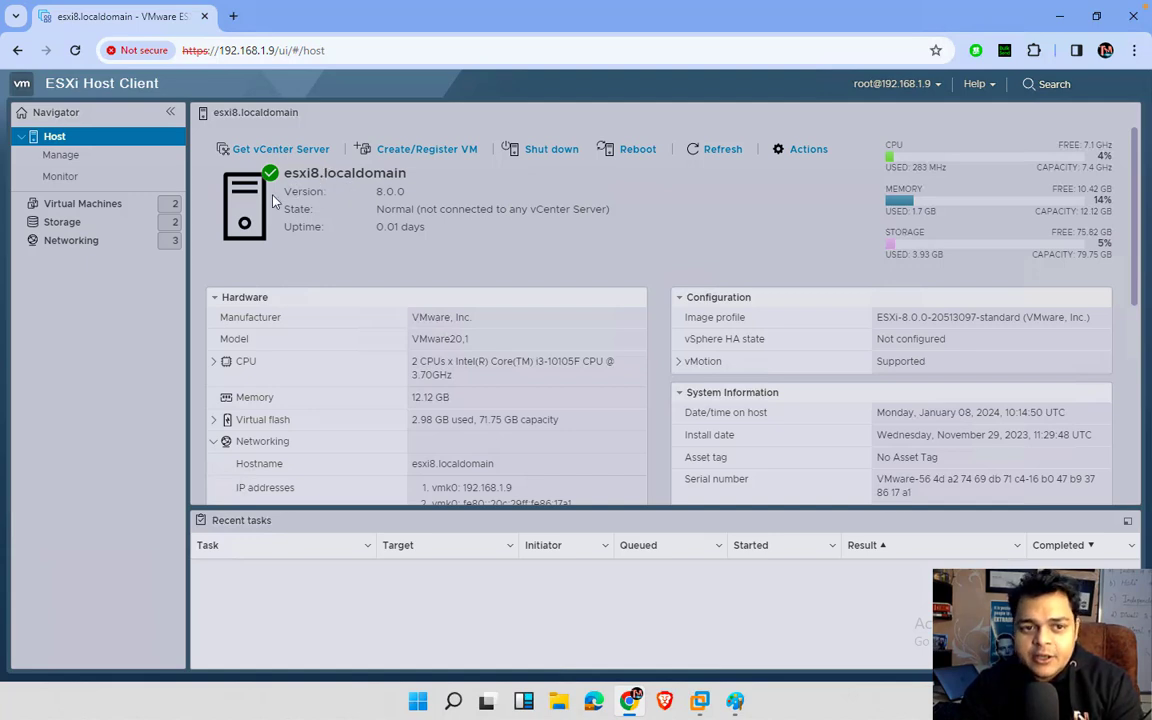
{"action": "left_click", "coordinate": [65, 158]}
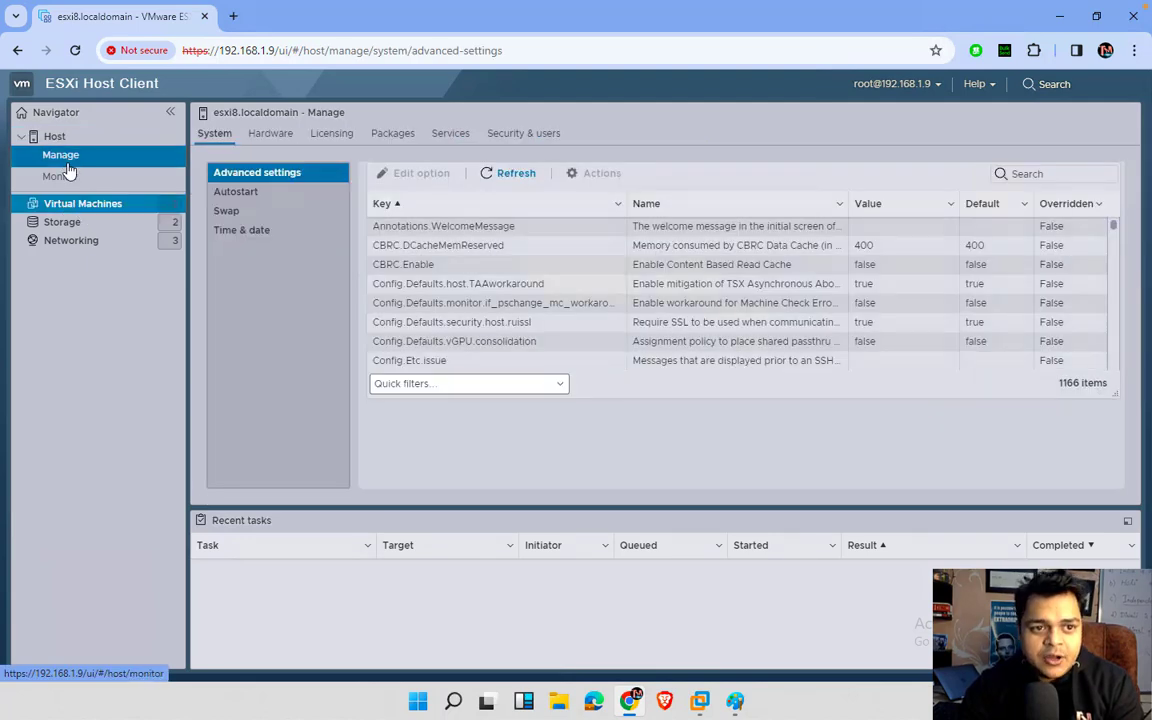
{"action": "left_click", "coordinate": [517, 140]}
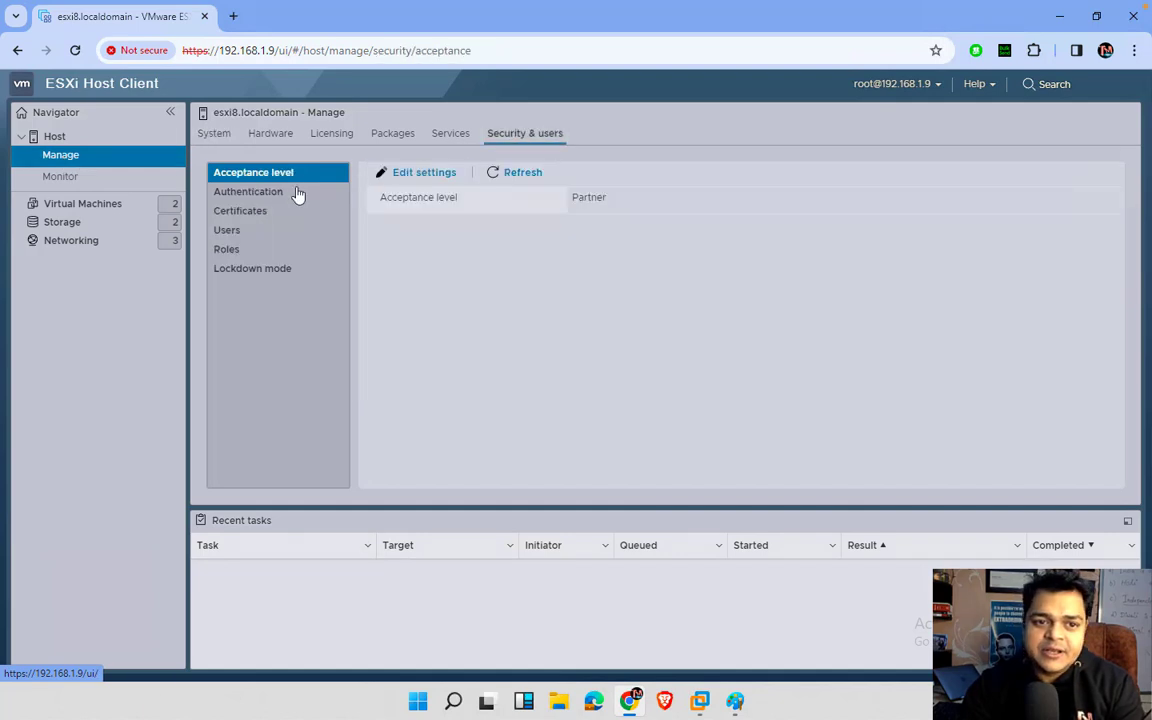
{"action": "left_click", "coordinate": [253, 197]}
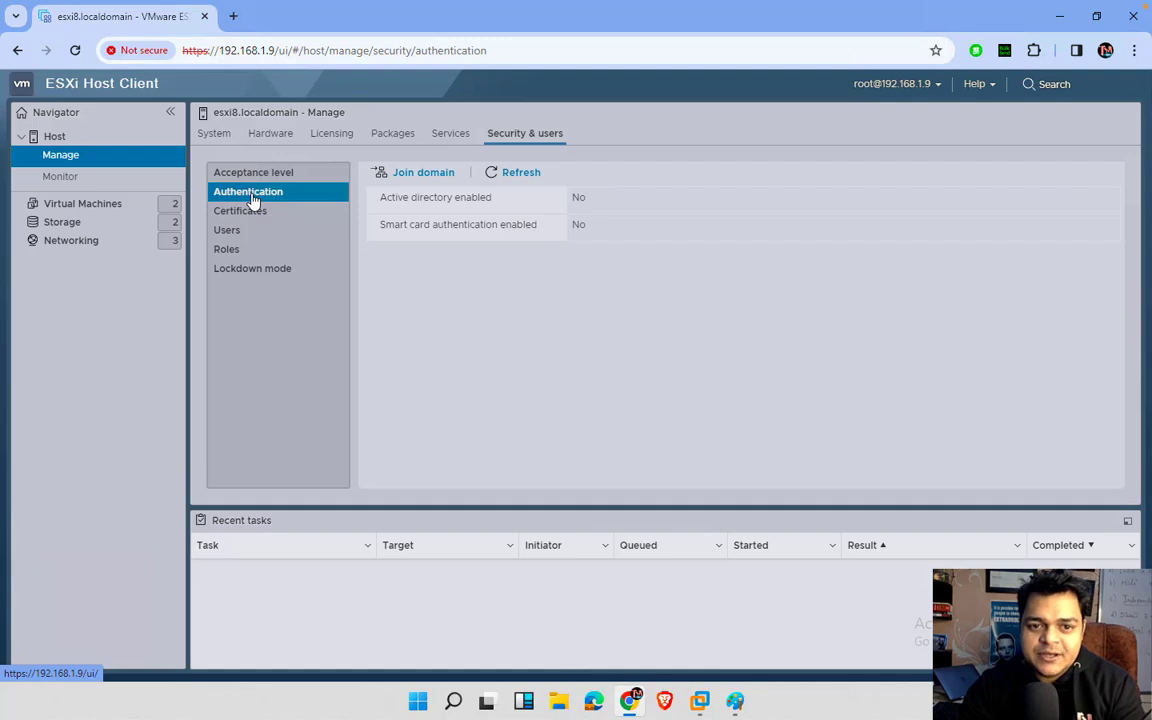
{"action": "left_click", "coordinate": [418, 174]}
Step: Enter domain cloud.com, user Administrator and the password, then bring up the Domain VM
{"action": "left_click", "coordinate": [619, 325]}
{"action": "type", "text": "clou"}
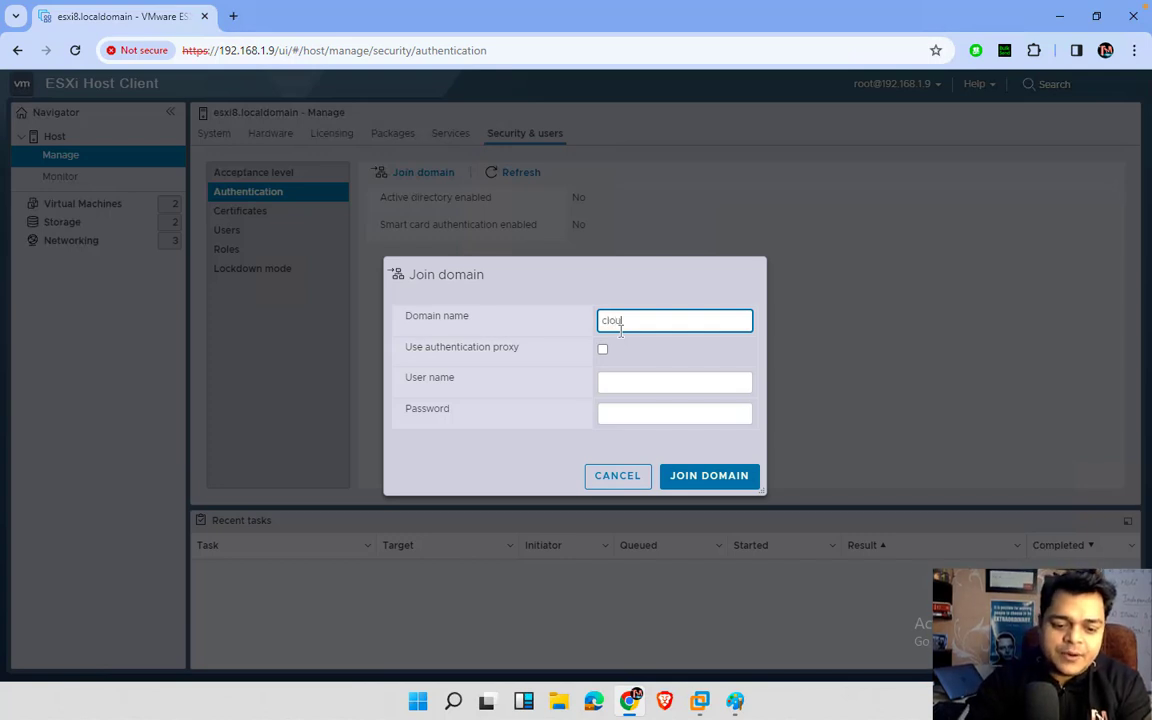
{"action": "type", "text": "d.com"}
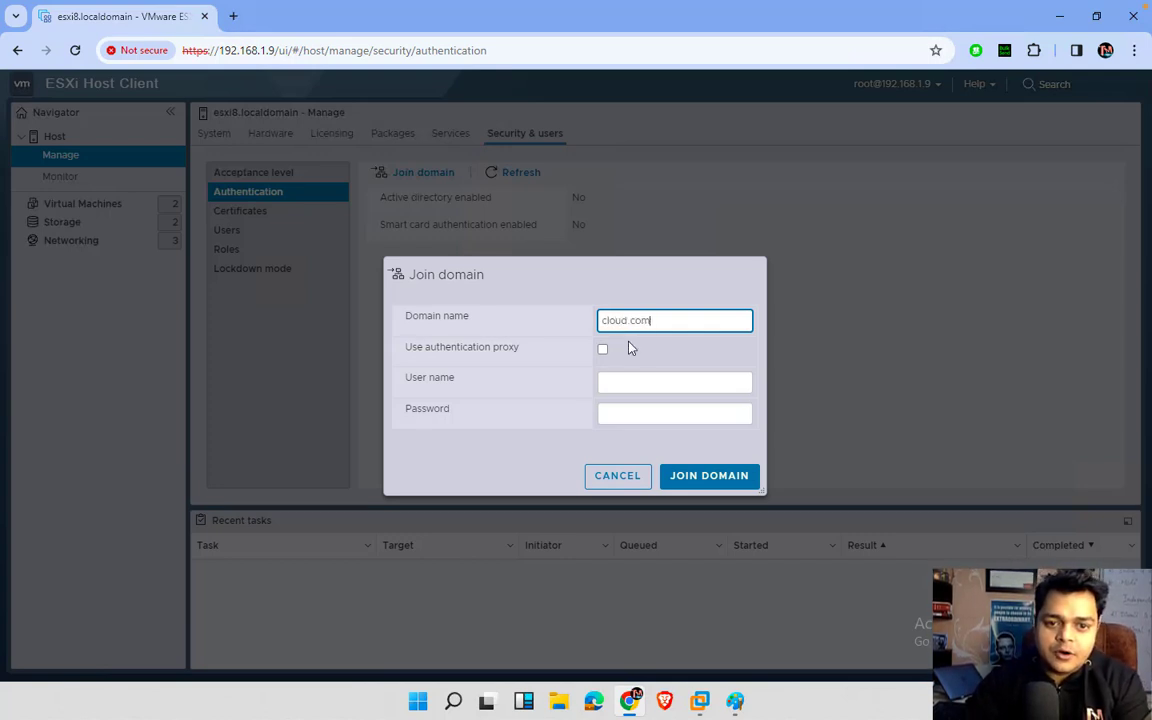
{"action": "left_click", "coordinate": [638, 385]}
{"action": "type", "text": "Ad"}
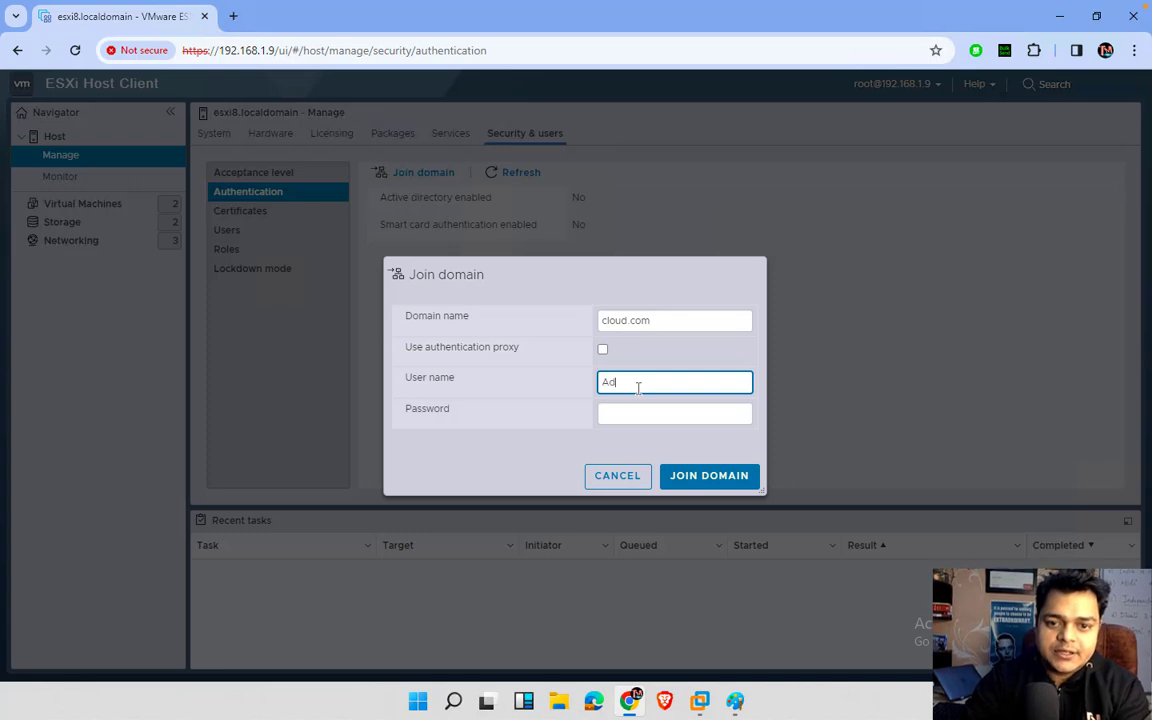
{"action": "type", "text": "ministrator"}
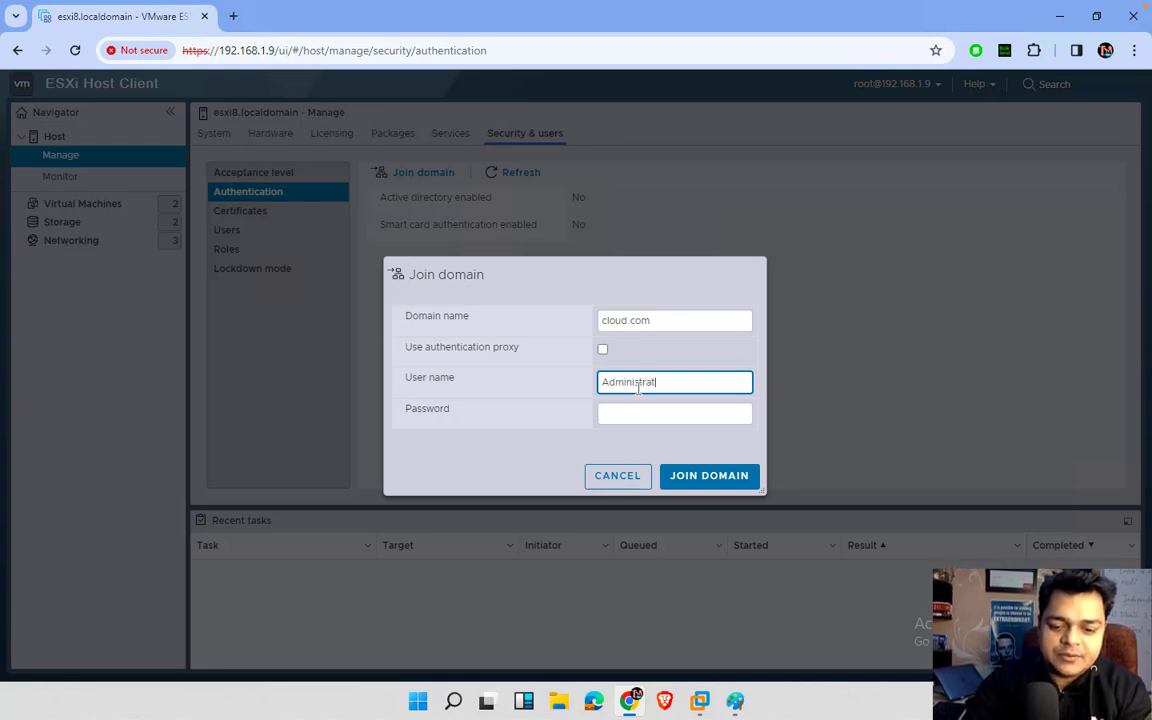
{"action": "key", "text": "Tab"}
{"action": "type", "text": "•••••"}
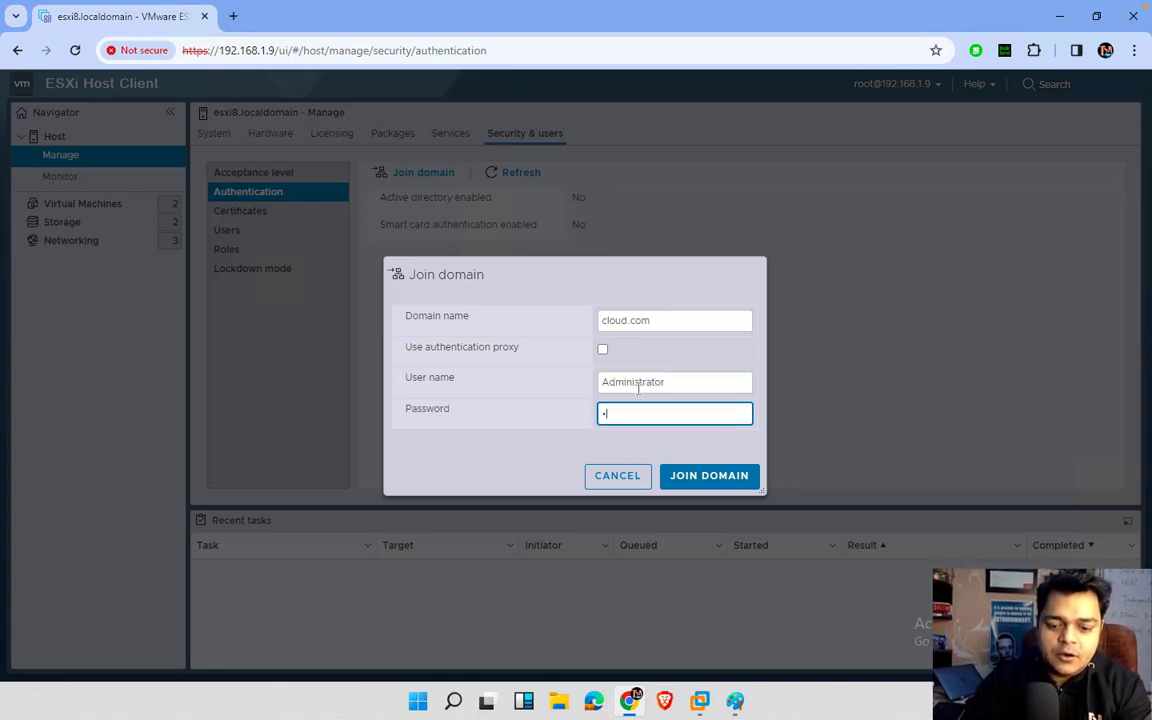
{"action": "type", "text": "••••"}
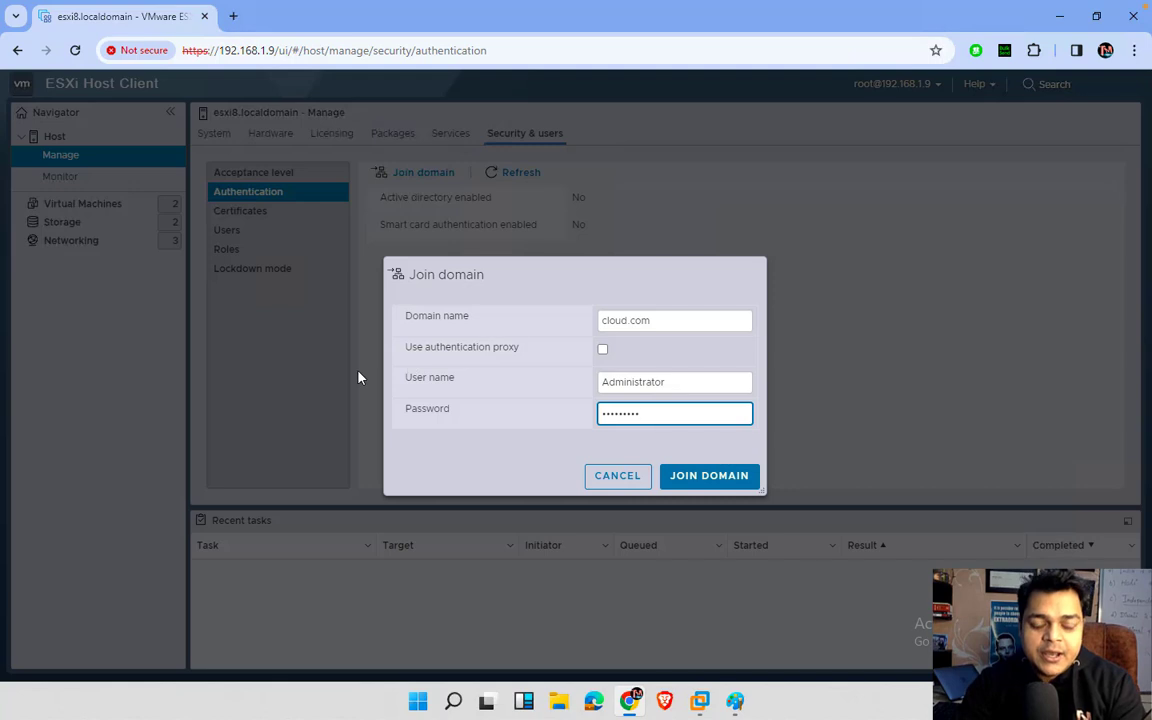
{"action": "mouse_move", "coordinate": [699, 700]}
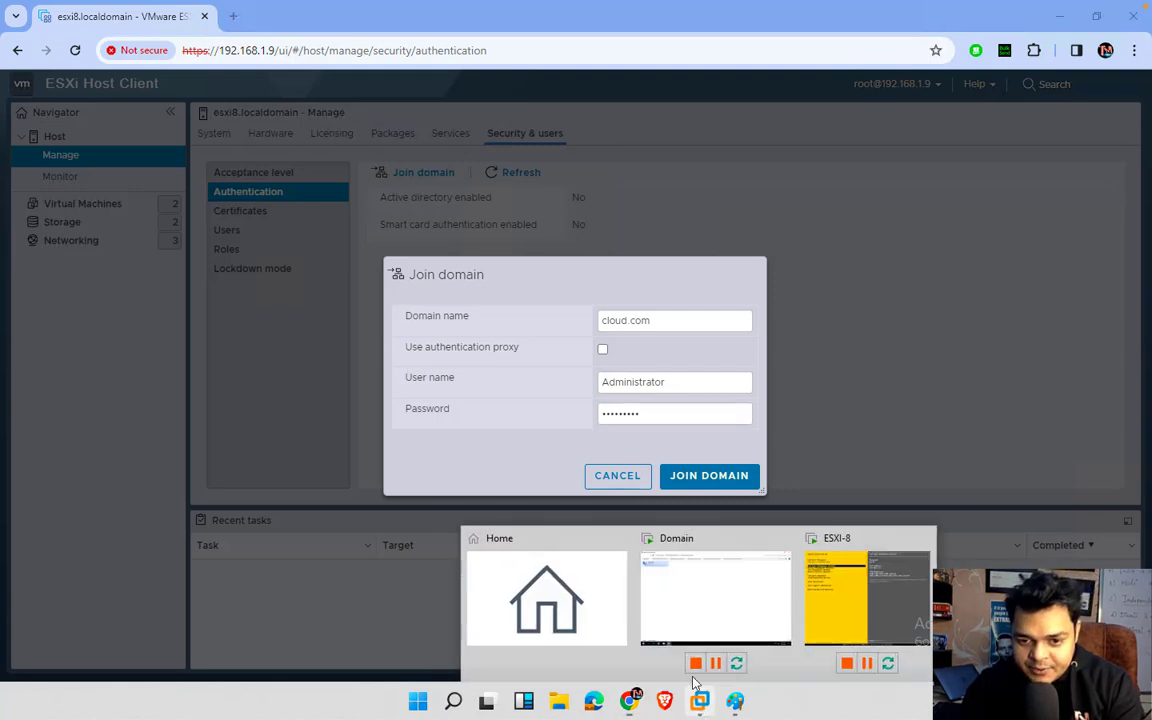
{"action": "left_click", "coordinate": [689, 594]}
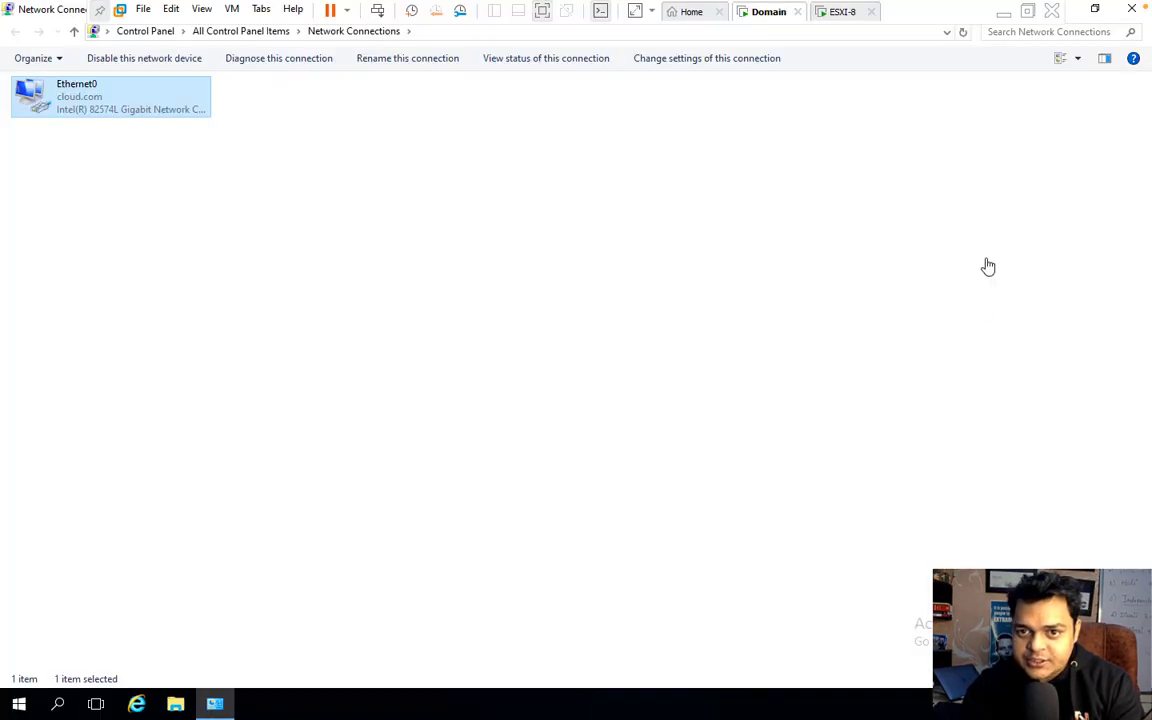
Step: Ping 192.168.1.32 from a command prompt on the Domain VM, then return to the Host Client
{"action": "left_click", "coordinate": [1132, 10]}
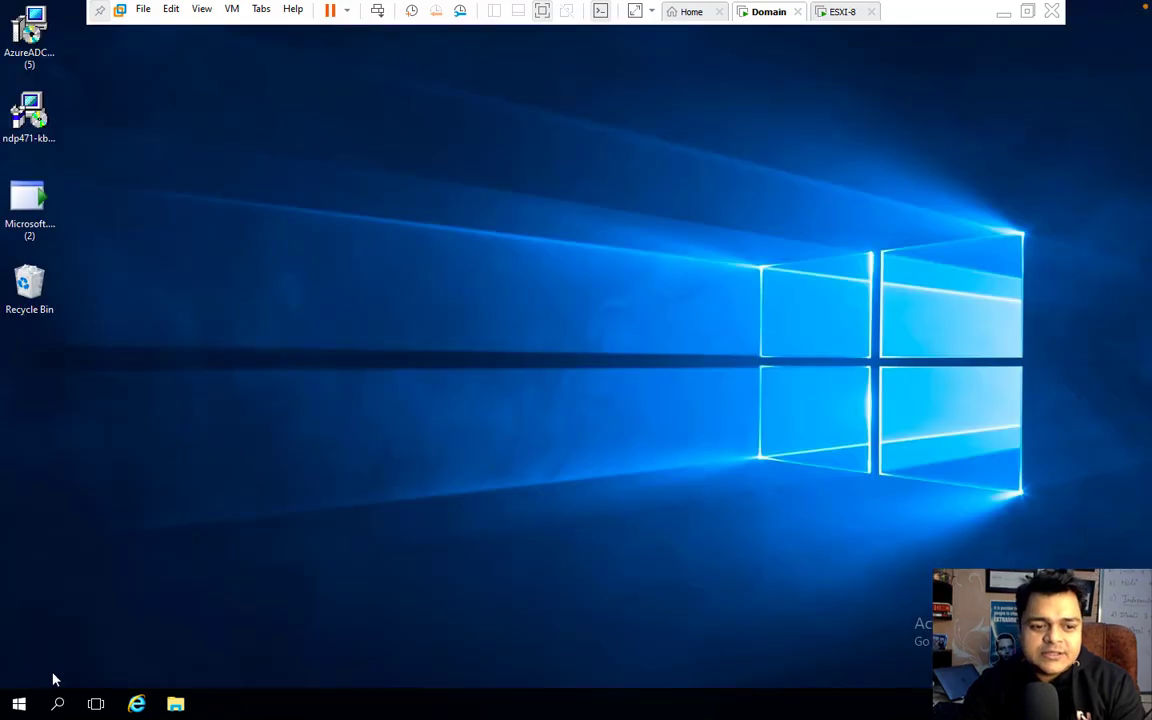
{"action": "right_click", "coordinate": [17, 705]}
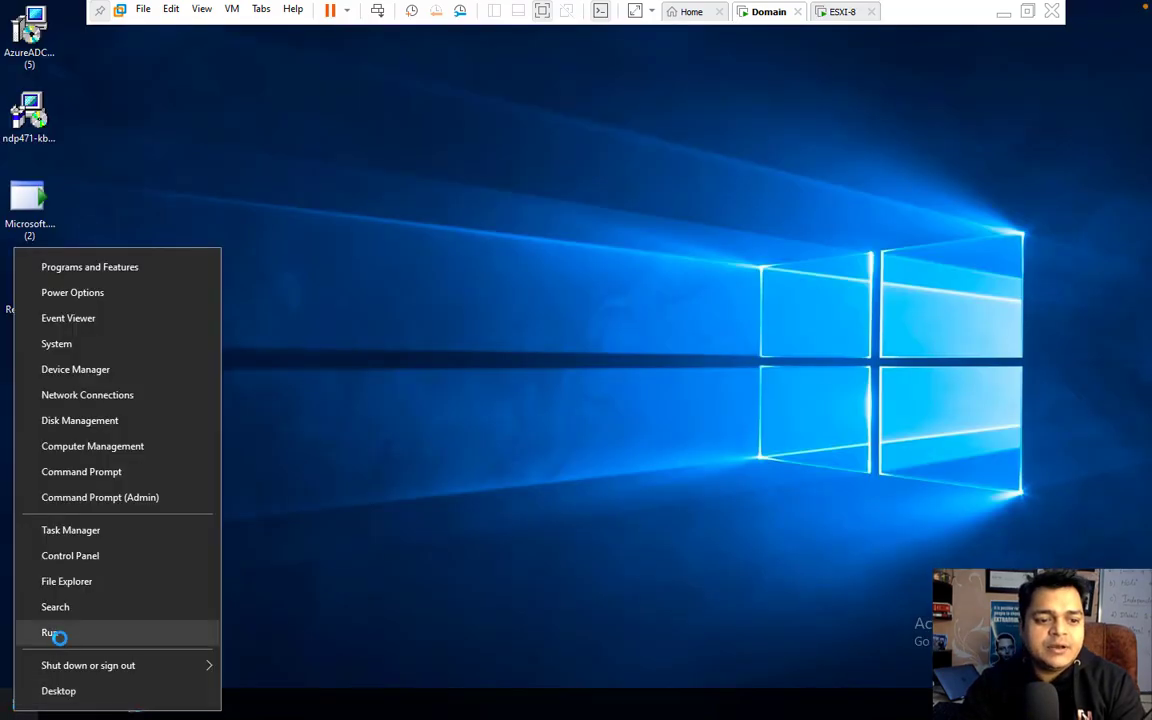
{"action": "left_click", "coordinate": [57, 632]}
{"action": "type", "text": "cmd"}
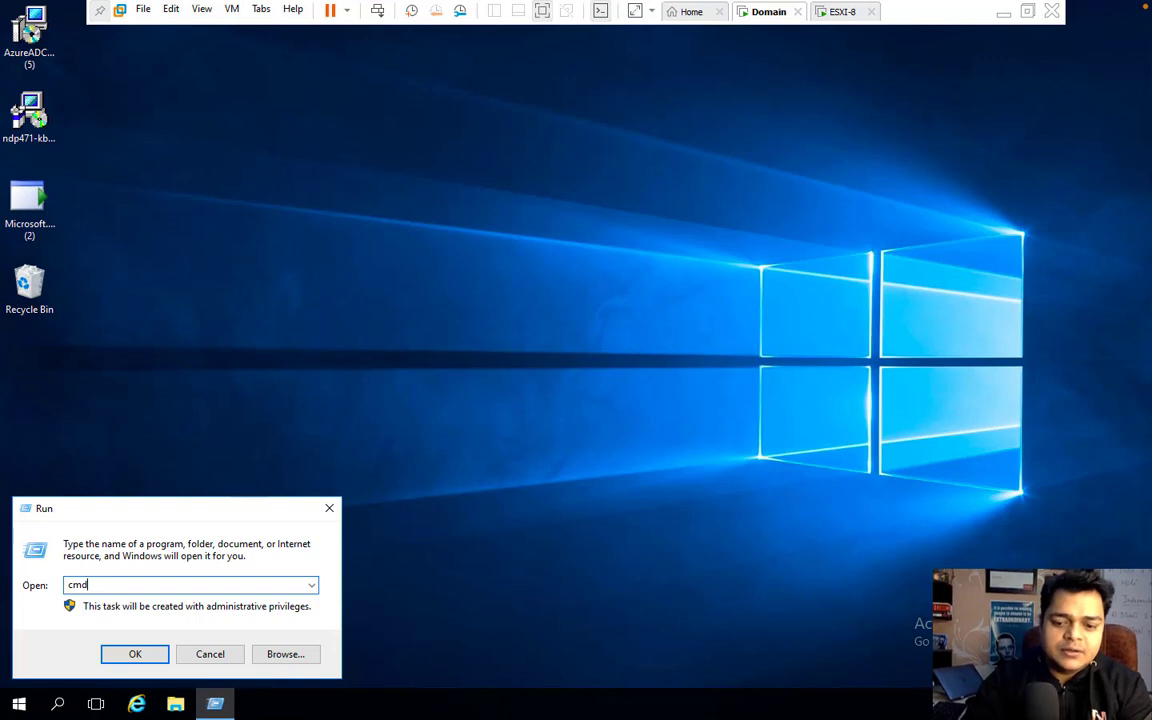
{"action": "key", "text": "Return"}
{"action": "type", "text": "ping "}
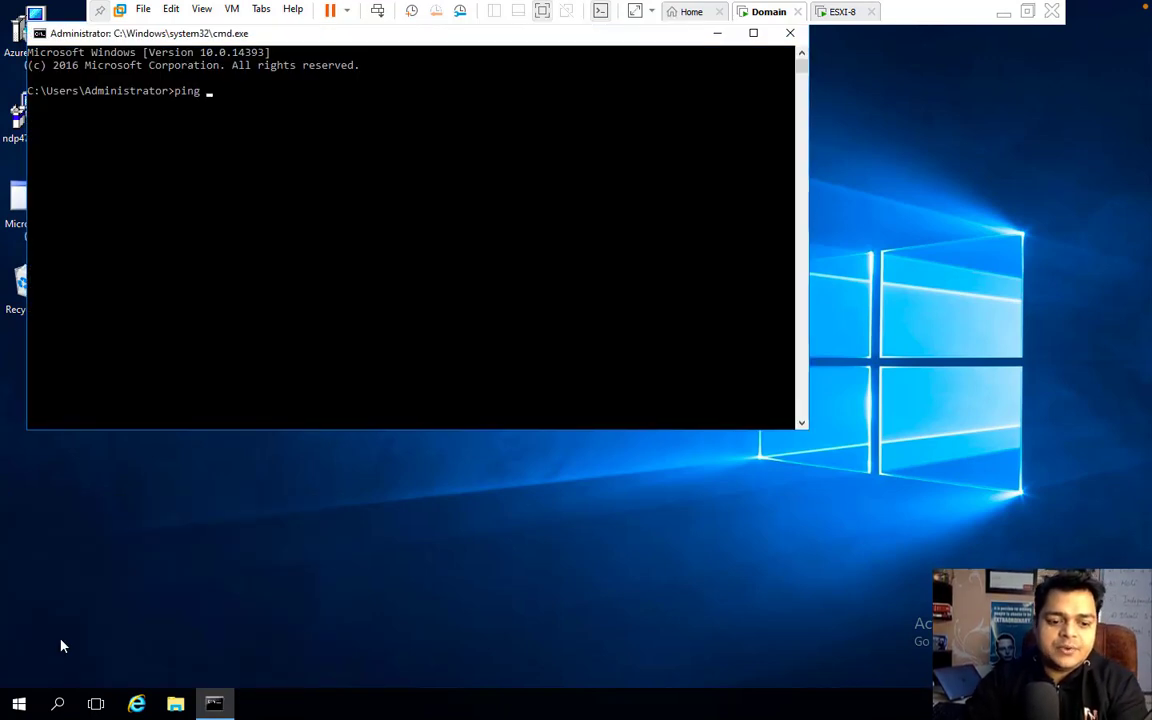
{"action": "type", "text": "192.168"}
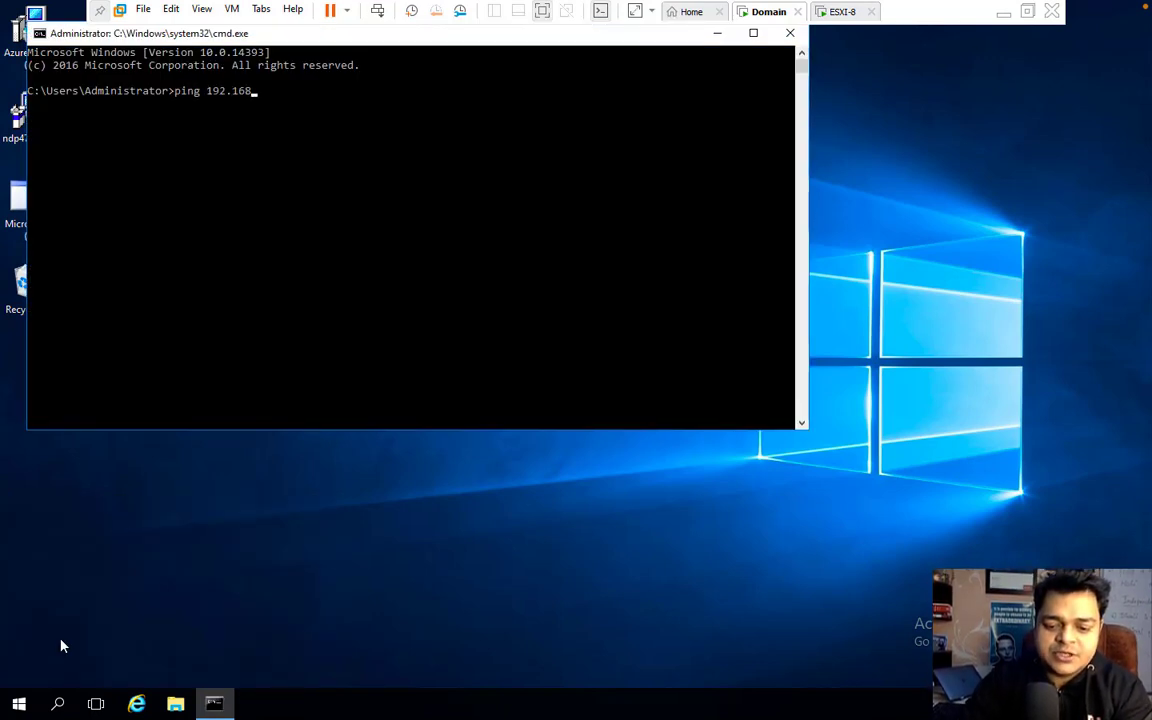
{"action": "type", "text": ".1.32"}
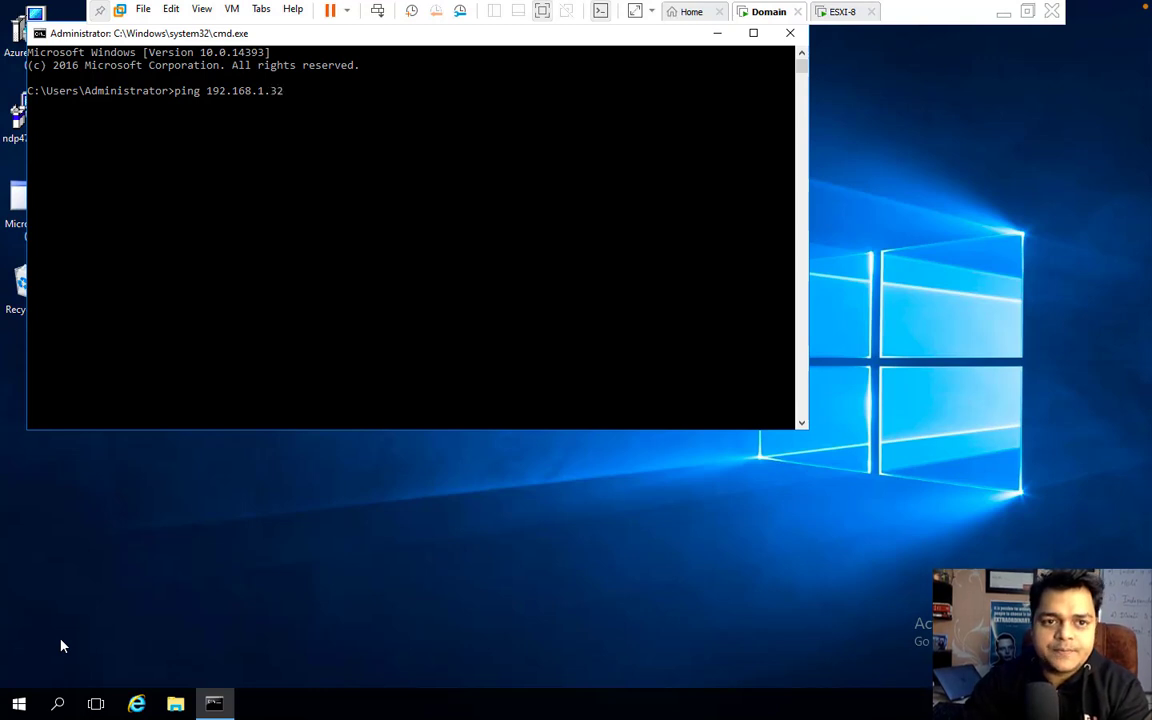
{"action": "key", "text": "Return"}
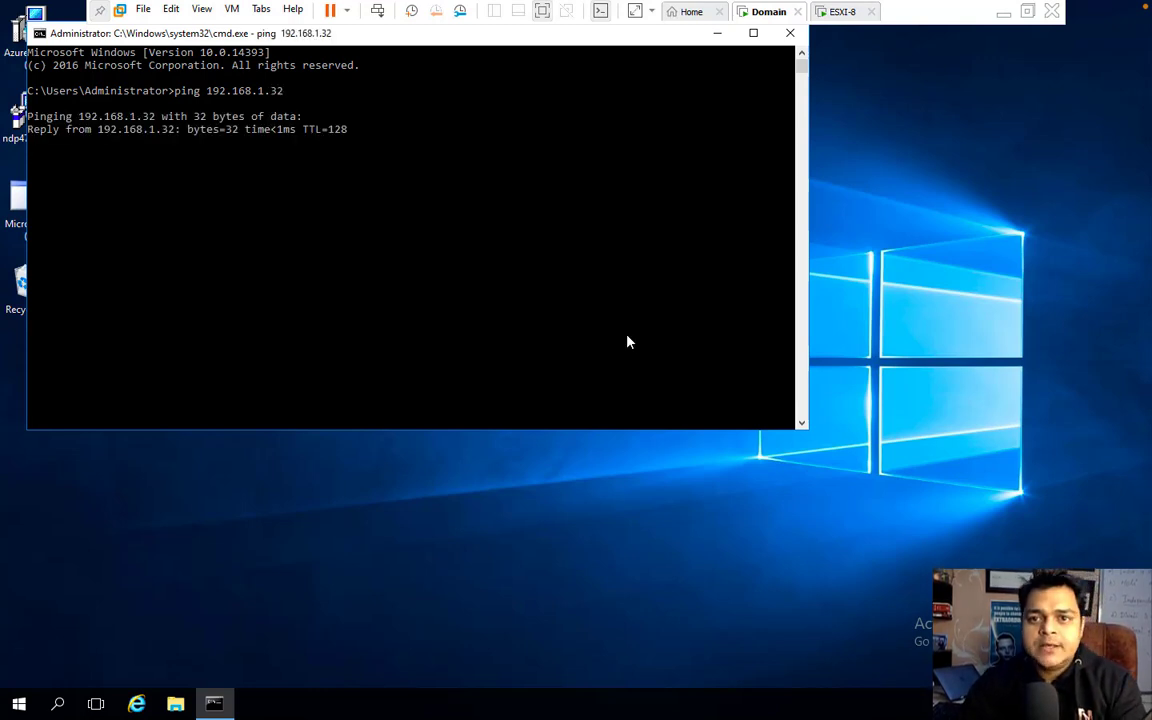
{"action": "left_click", "coordinate": [789, 34]}
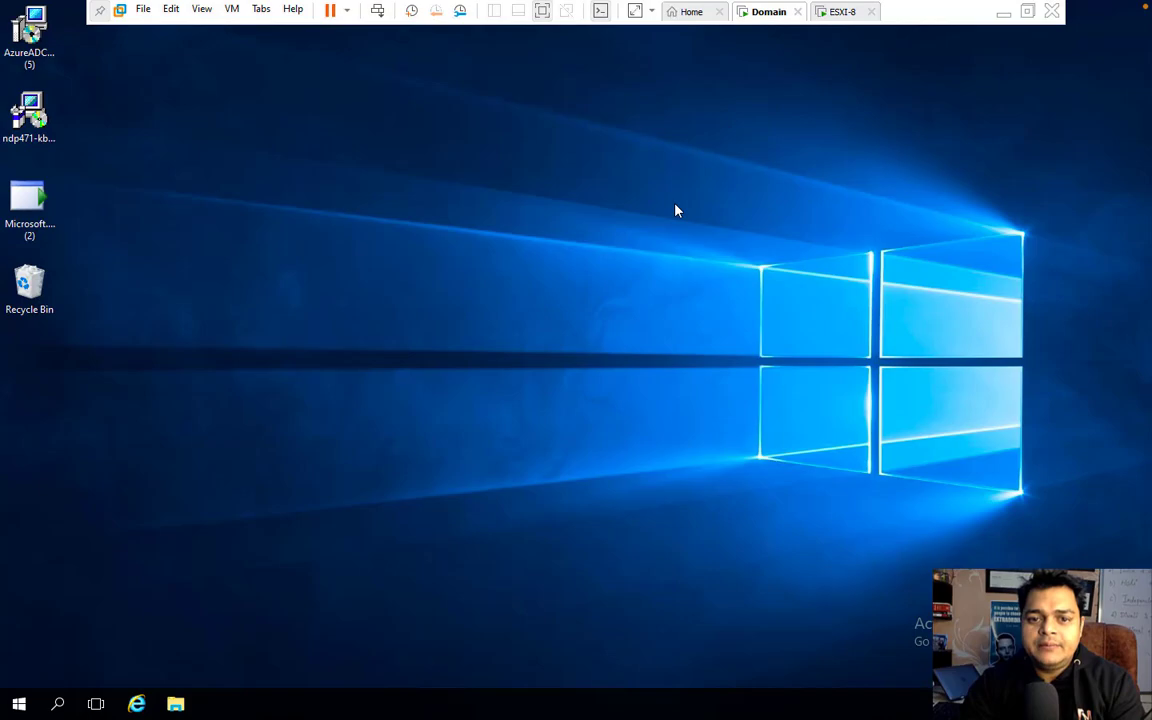
{"action": "left_click", "coordinate": [1003, 12]}
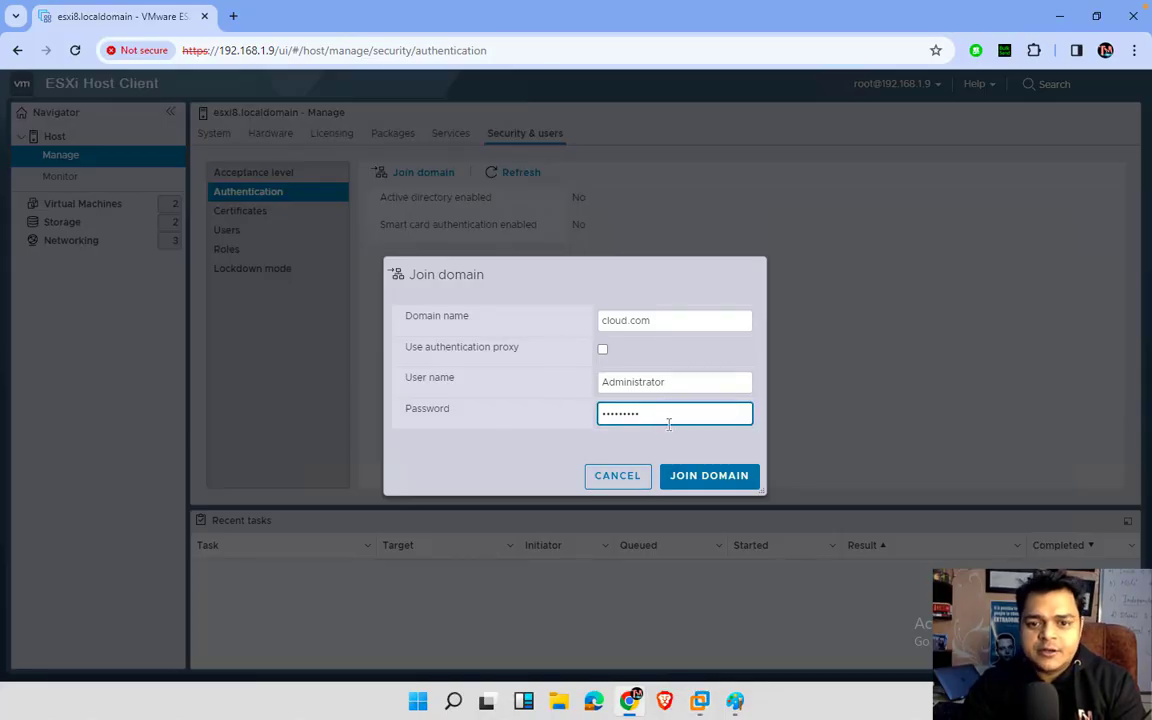
Step: Start the Join Domain task for cloud.com, briefly viewing the network diagram in Paint
{"action": "left_click", "coordinate": [706, 476]}
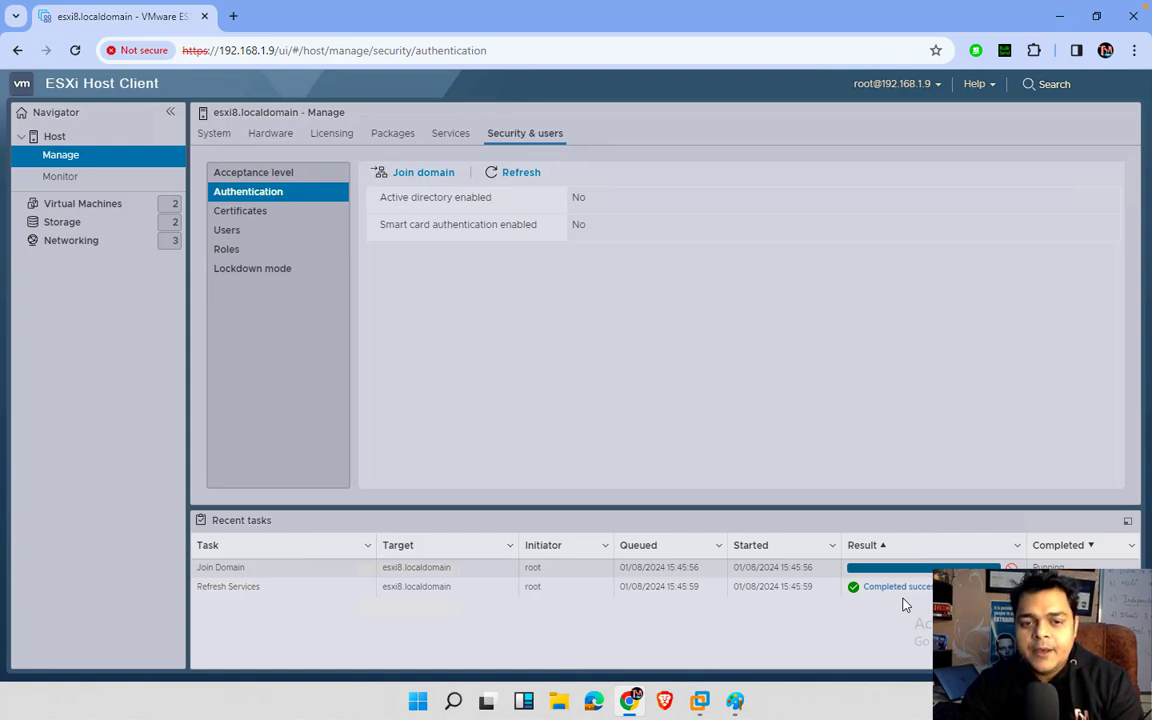
{"action": "left_click", "coordinate": [668, 632]}
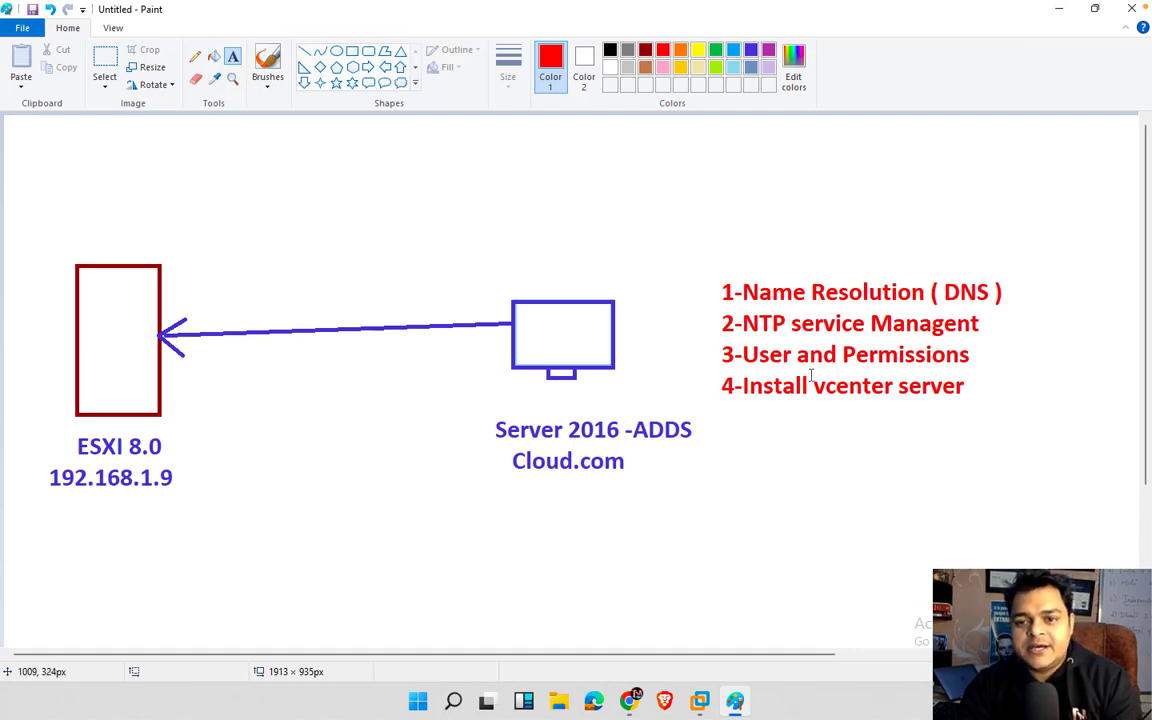
{"action": "left_click", "coordinate": [1058, 10]}
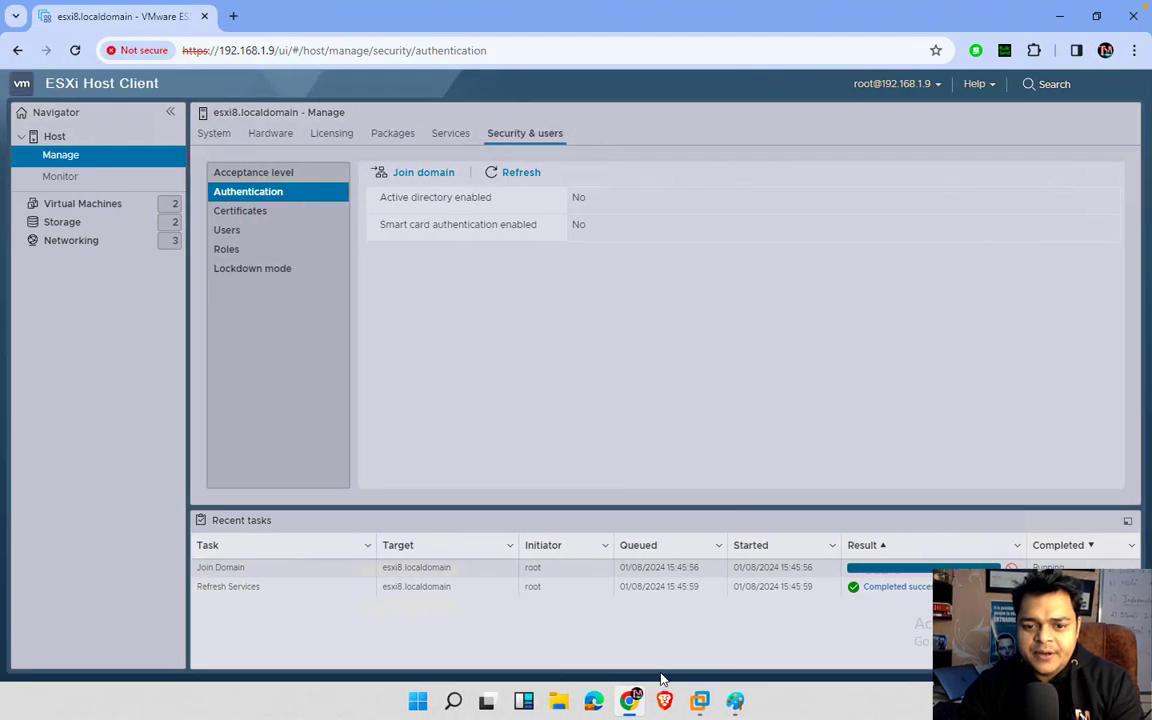
Step: Review the Domain VM's network adapter settings and close them without changes
{"action": "mouse_move", "coordinate": [523, 700]}
{"action": "left_click", "coordinate": [665, 560]}
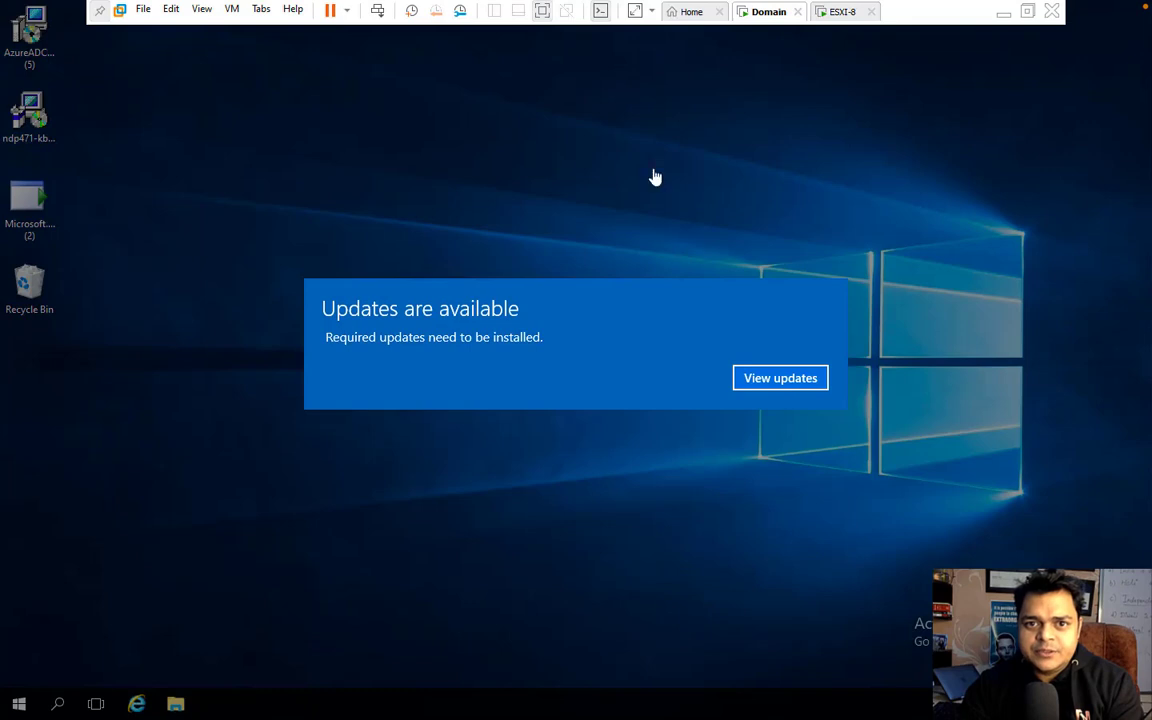
{"action": "right_click", "coordinate": [760, 20]}
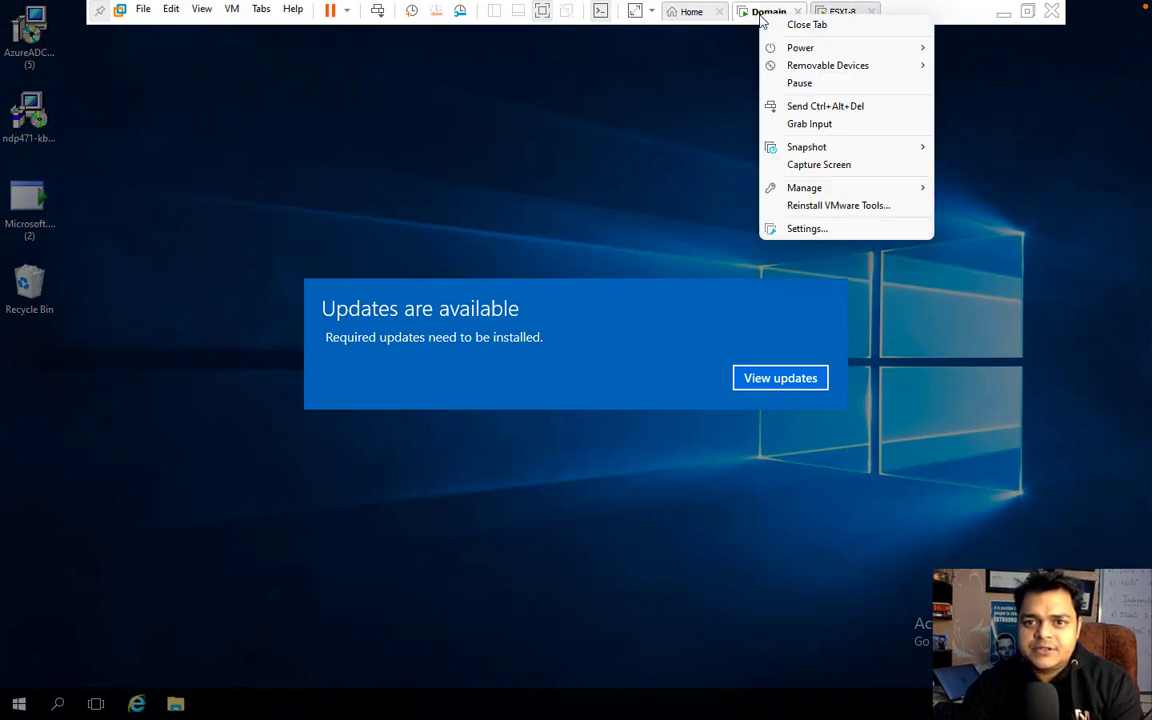
{"action": "left_click", "coordinate": [806, 228]}
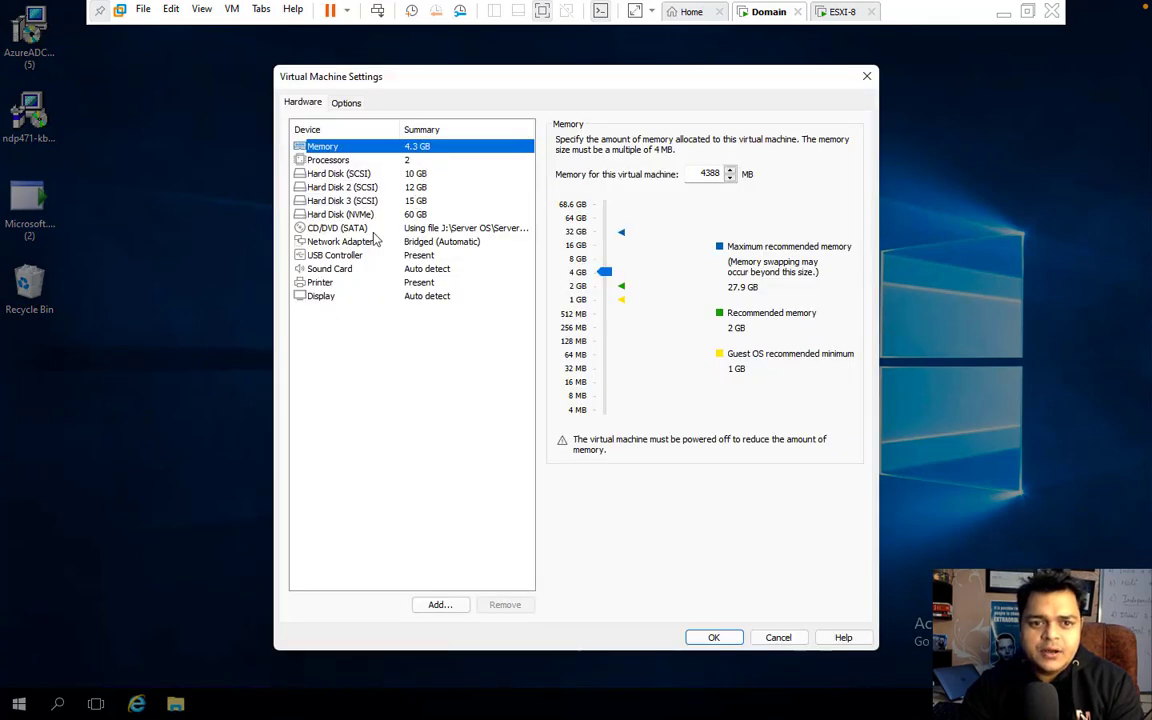
{"action": "left_click", "coordinate": [345, 242]}
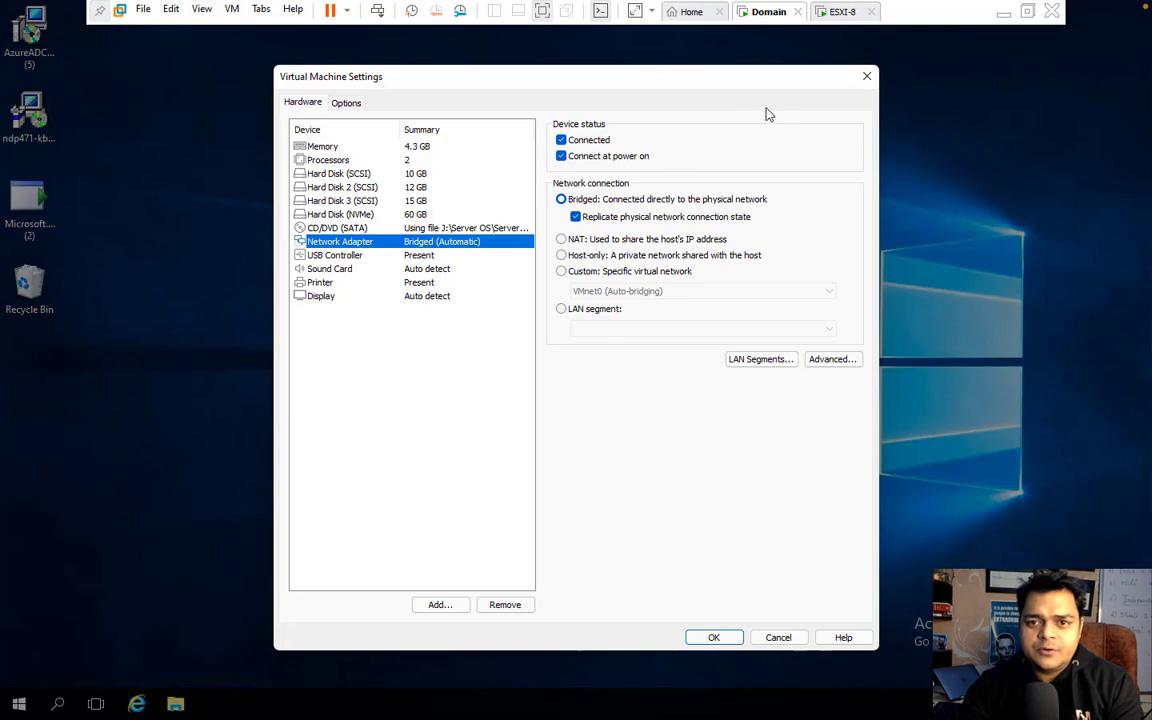
{"action": "left_click", "coordinate": [866, 76]}
Step: Review the ESXI-8 VM's hardware settings, close them, and minimize Workstation
{"action": "left_click", "coordinate": [848, 12]}
{"action": "right_click", "coordinate": [851, 13]}
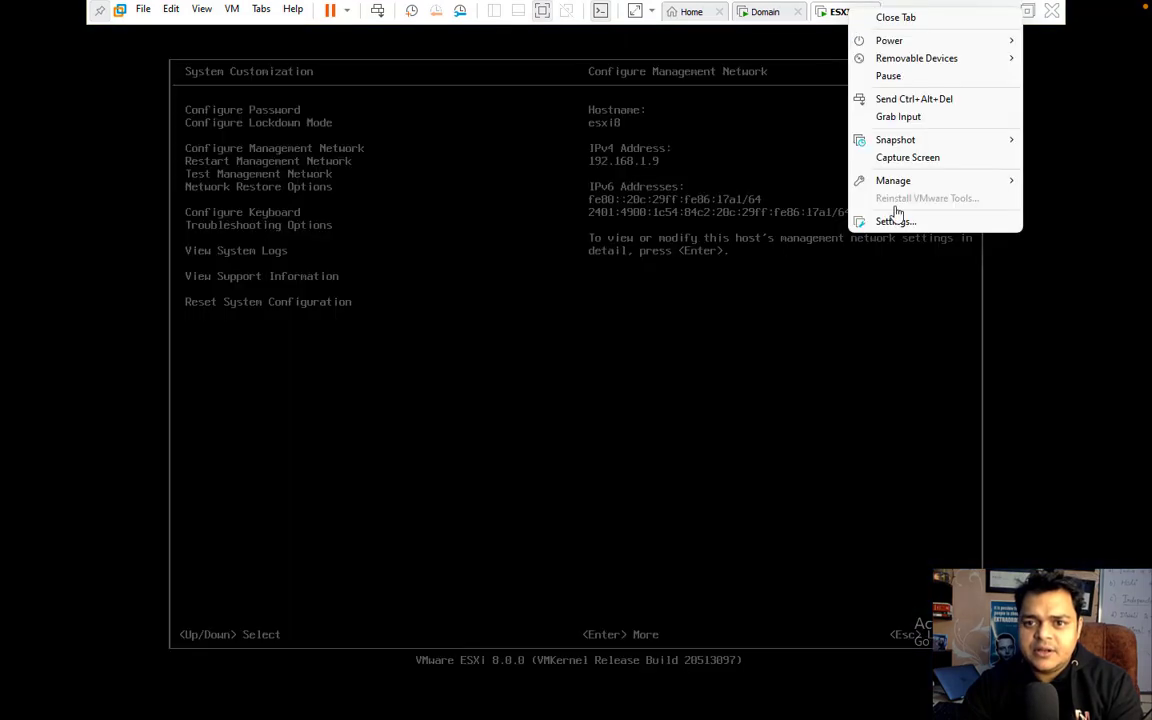
{"action": "left_click", "coordinate": [890, 222]}
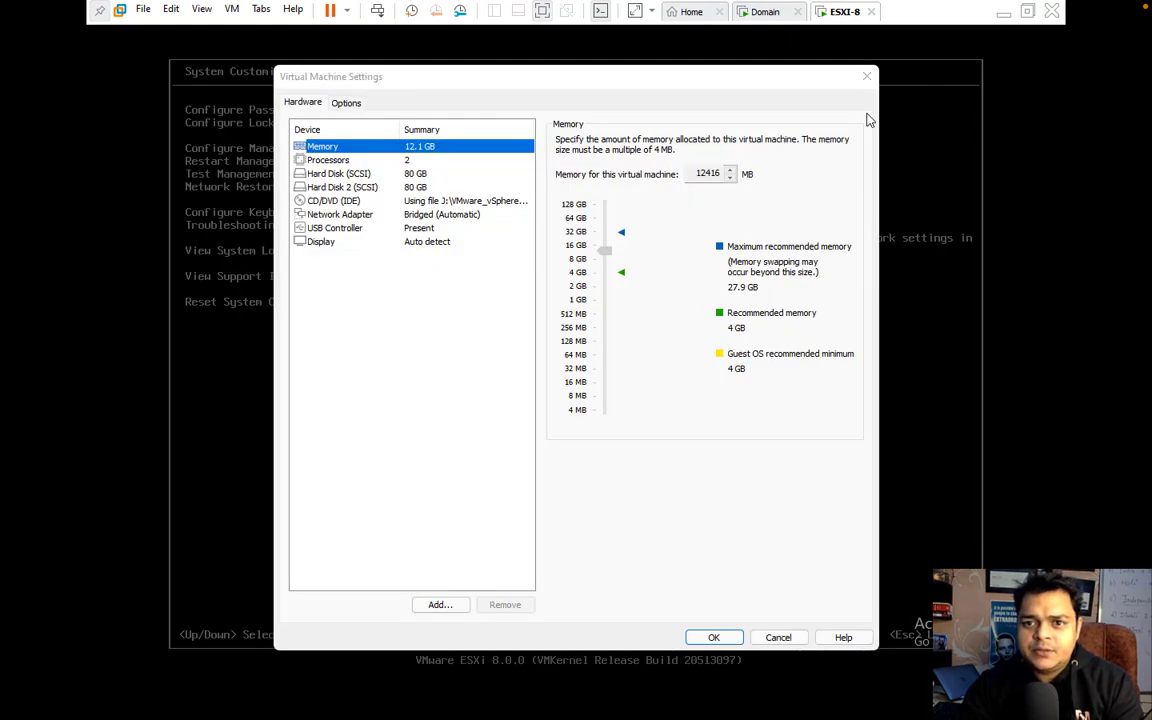
{"action": "left_click", "coordinate": [867, 78]}
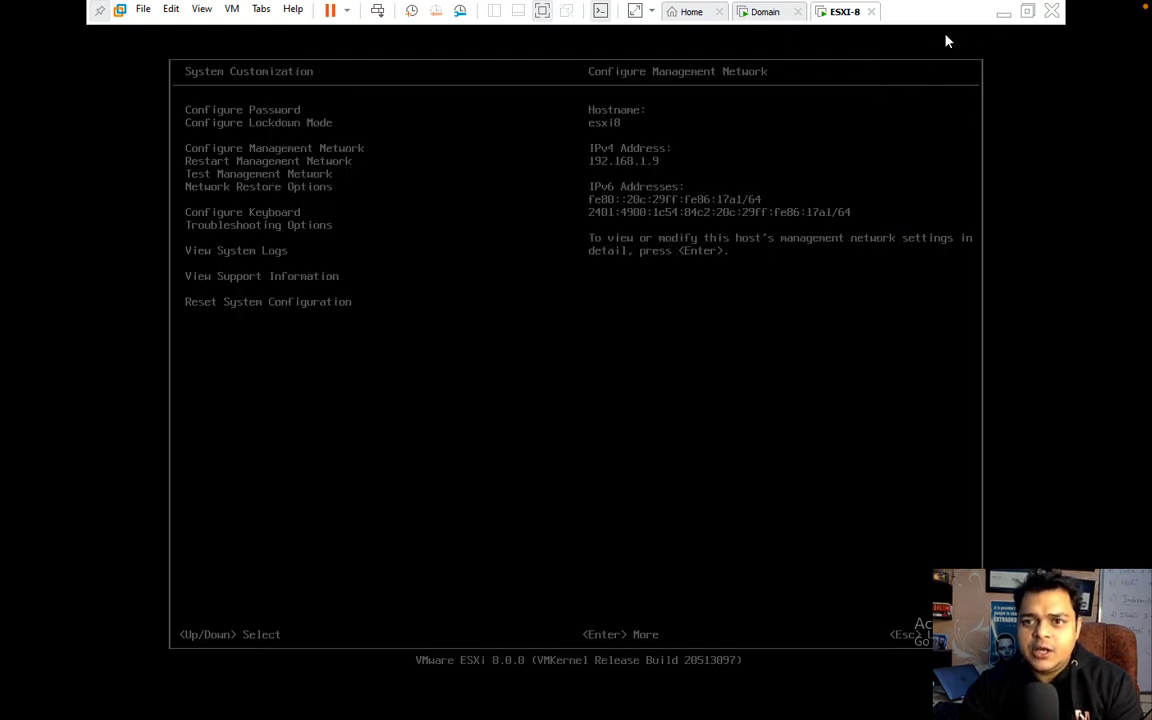
{"action": "left_click", "coordinate": [1002, 14]}
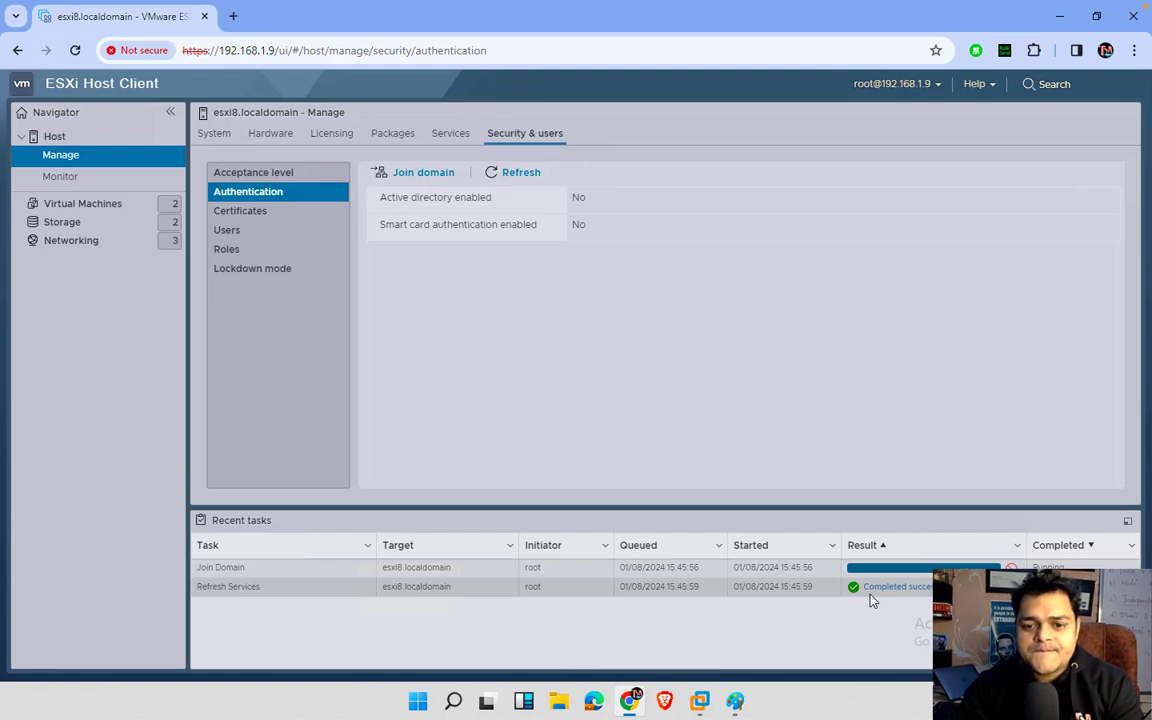
{"action": "left_click", "coordinate": [519, 173]}
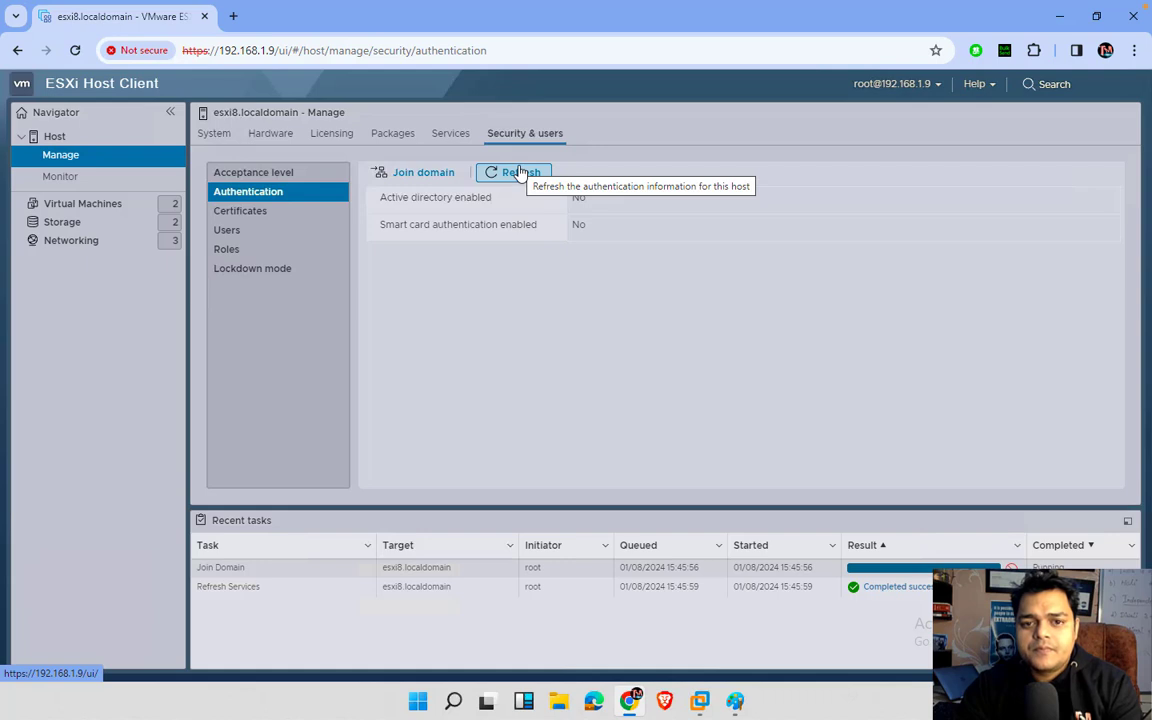
{"action": "left_click", "coordinate": [519, 173]}
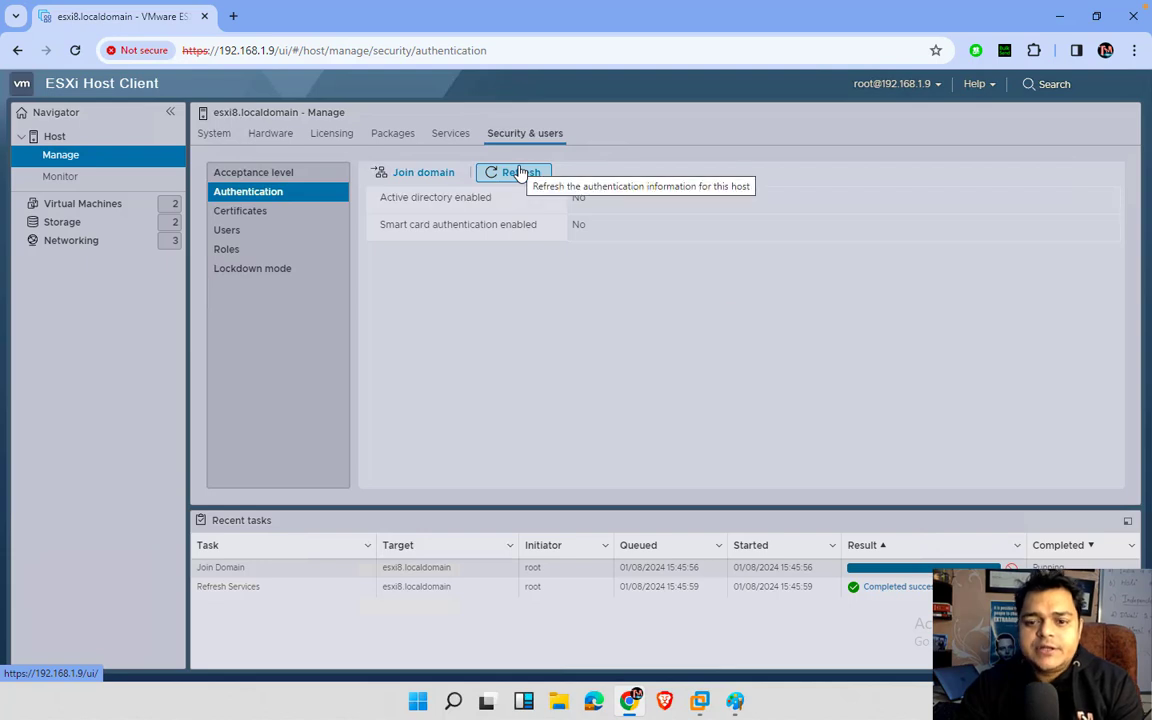
{"action": "left_click", "coordinate": [700, 703]}
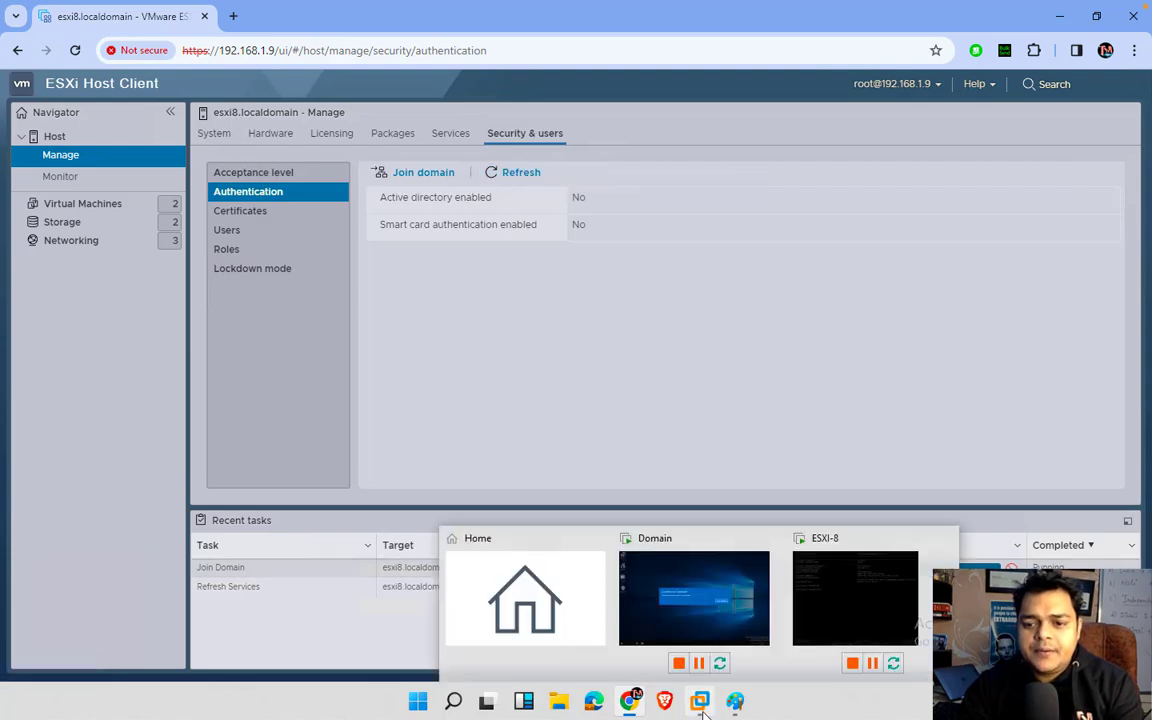
Step: Change the Domain VM's network adapter from bridged to NAT and save
{"action": "left_click", "coordinate": [715, 590]}
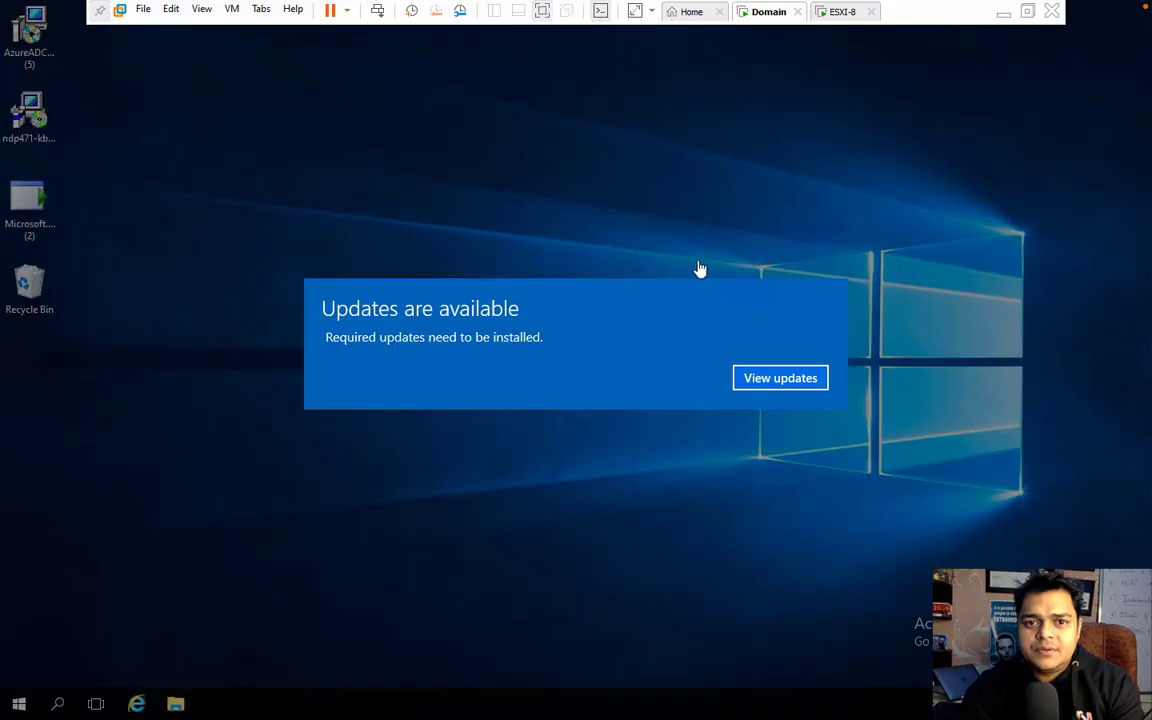
{"action": "right_click", "coordinate": [762, 24]}
{"action": "left_click", "coordinate": [823, 231]}
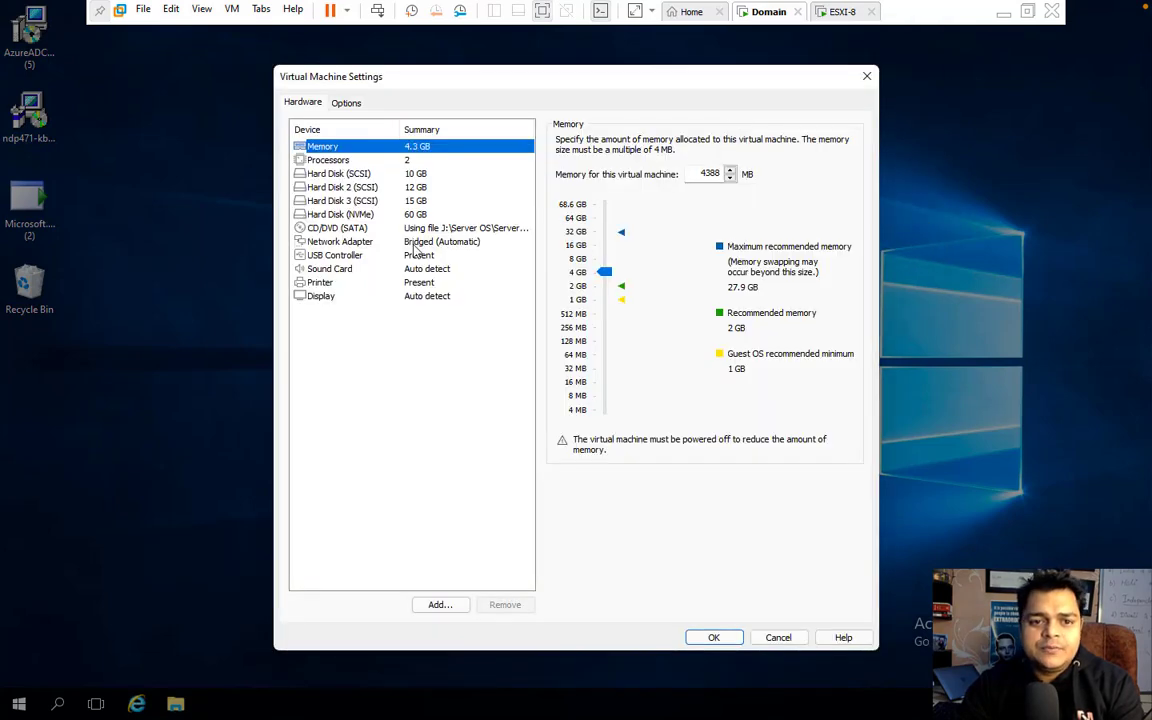
{"action": "left_click", "coordinate": [410, 241]}
{"action": "left_click", "coordinate": [561, 239]}
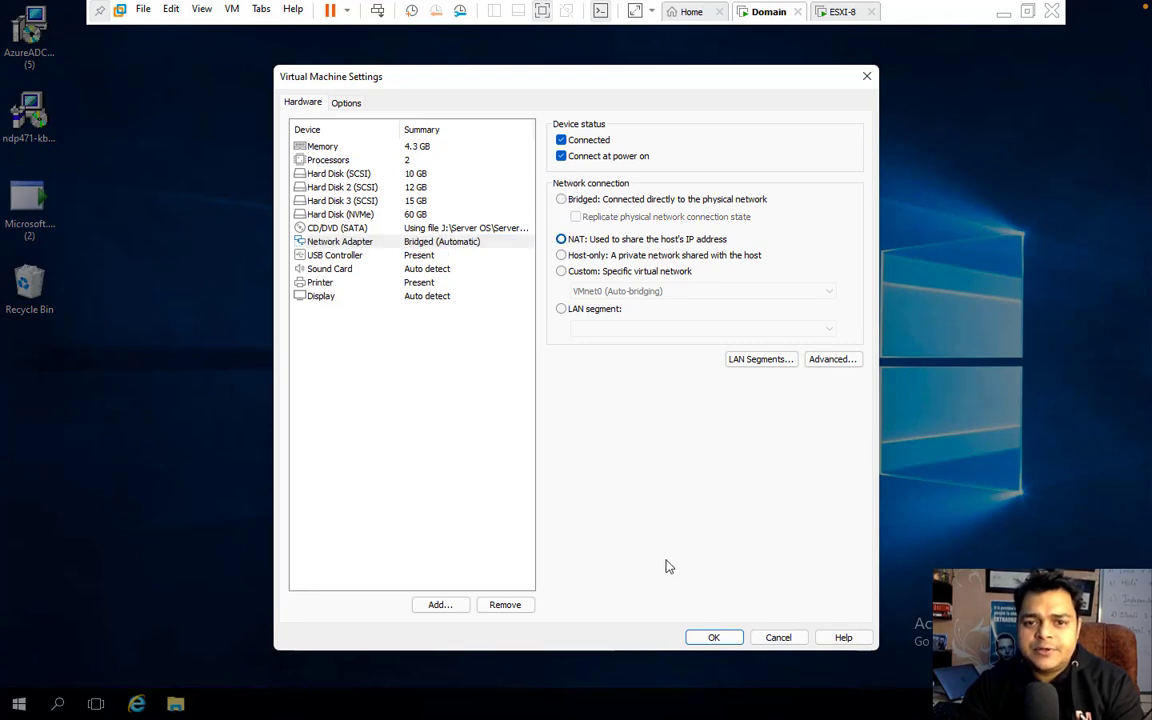
{"action": "left_click", "coordinate": [714, 637]}
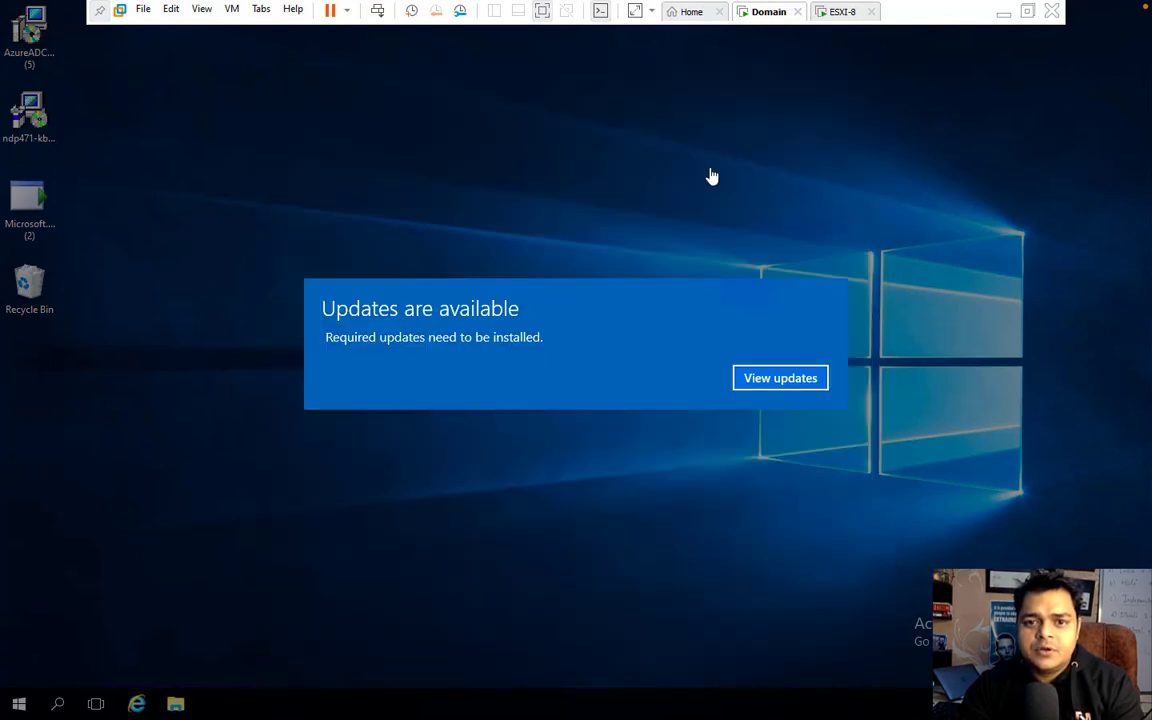
Step: Change the ESXI-8 VM's network adapter to NAT, save, and minimize Workstation
{"action": "right_click", "coordinate": [840, 11]}
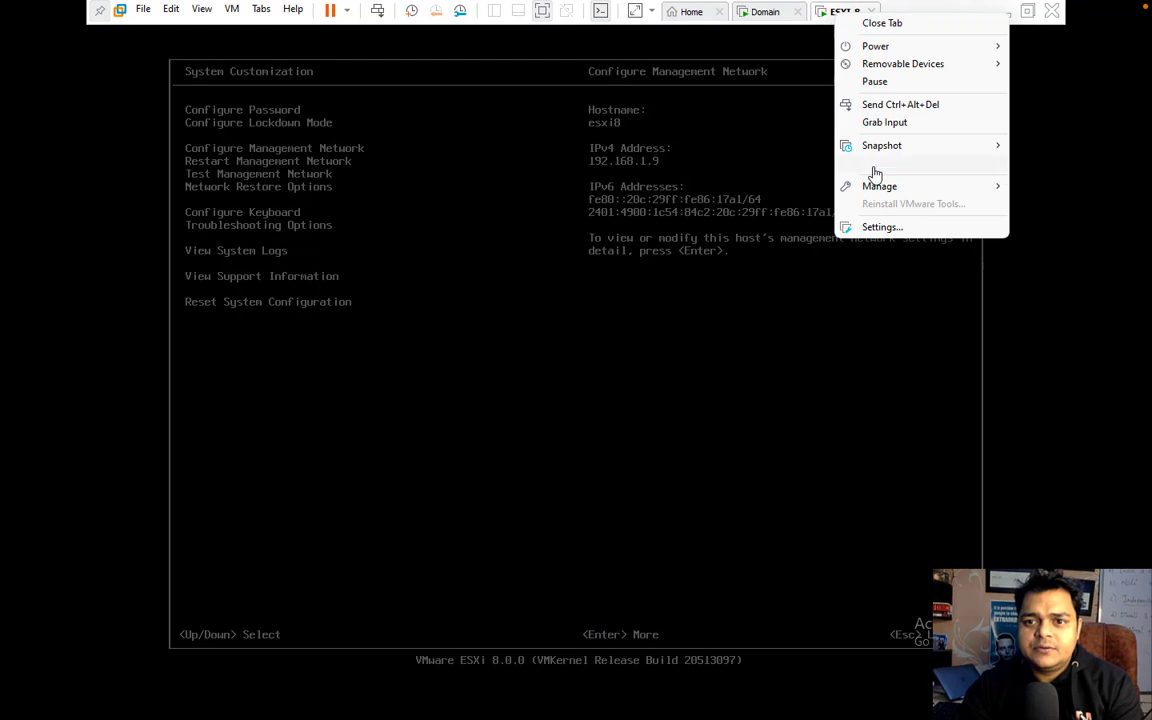
{"action": "left_click", "coordinate": [881, 227]}
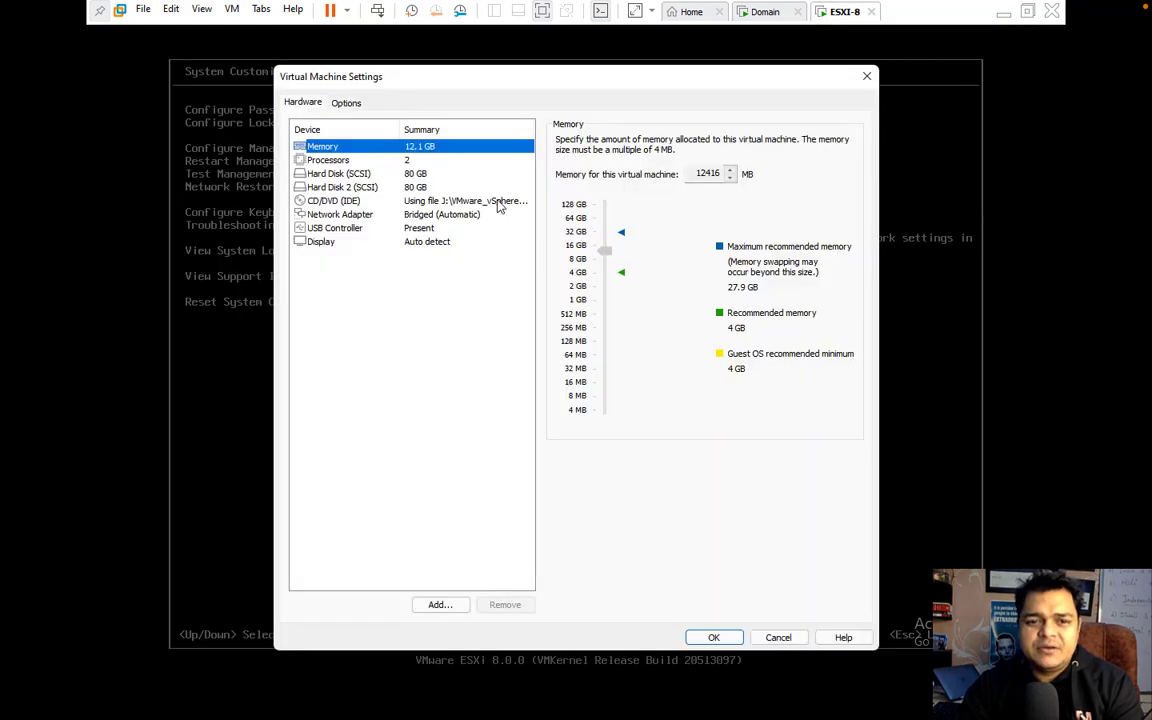
{"action": "left_click", "coordinate": [364, 200]}
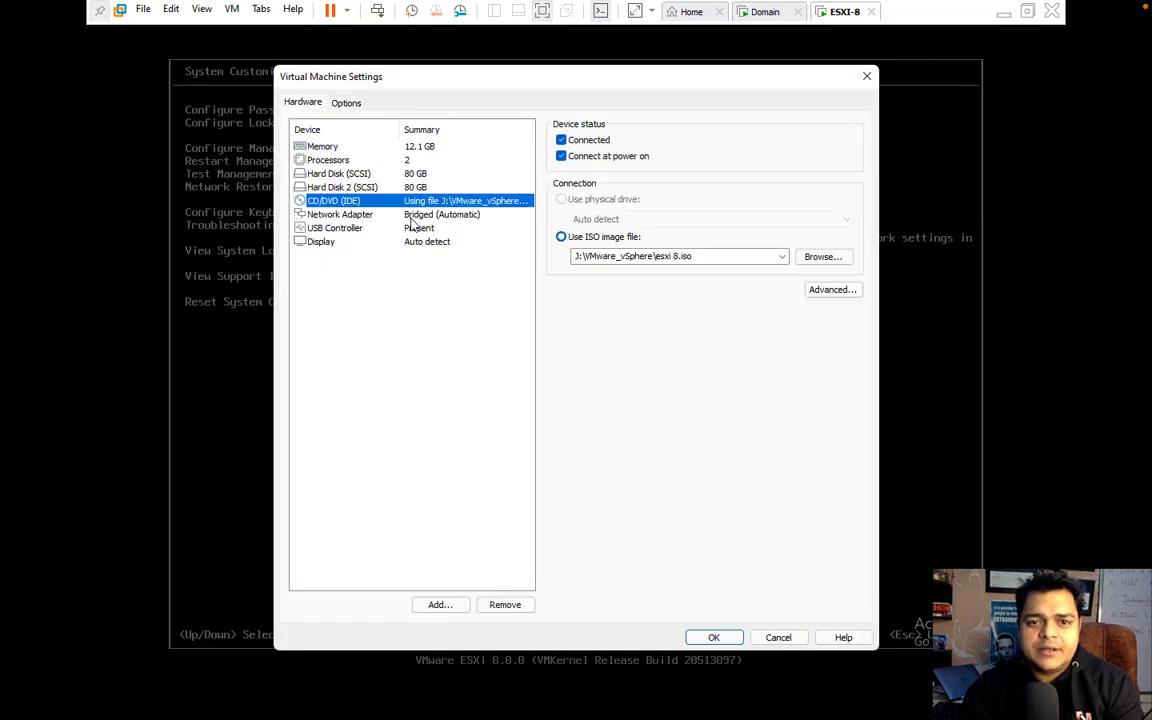
{"action": "left_click", "coordinate": [365, 214]}
{"action": "left_click", "coordinate": [561, 239]}
{"action": "left_click", "coordinate": [717, 638]}
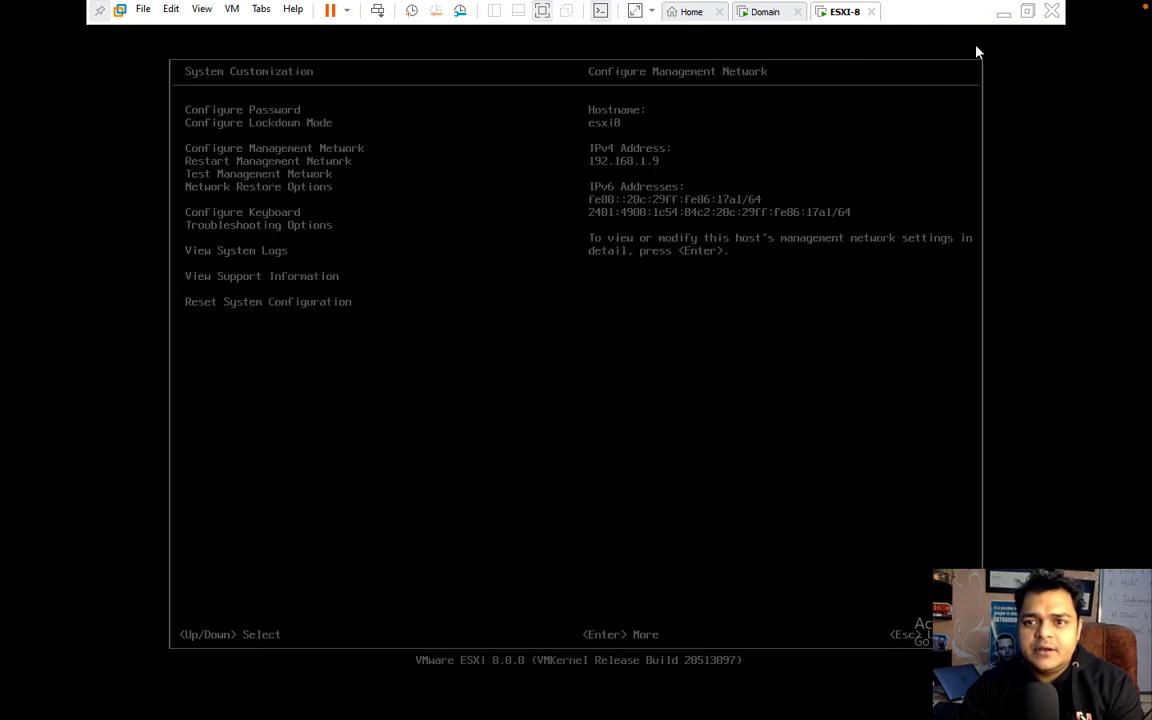
{"action": "left_click", "coordinate": [1003, 12]}
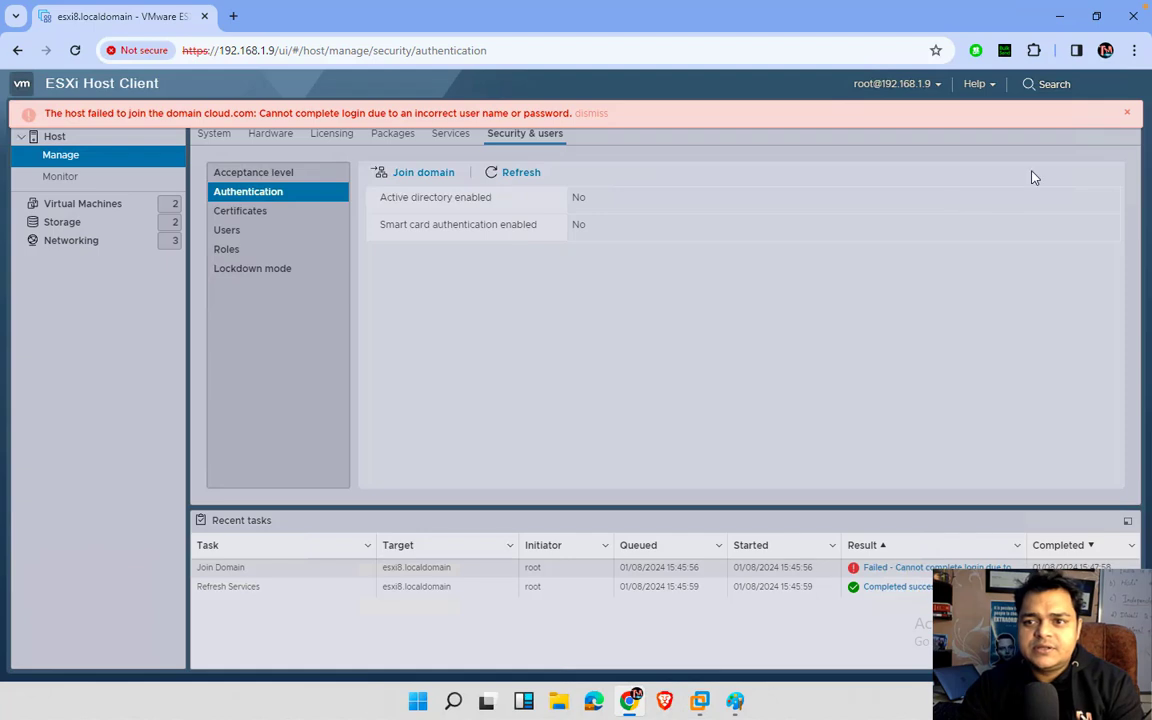
Step: Dismiss the failed-join error and enter cloud.com as the domain in a new join request
{"action": "left_click", "coordinate": [1128, 113]}
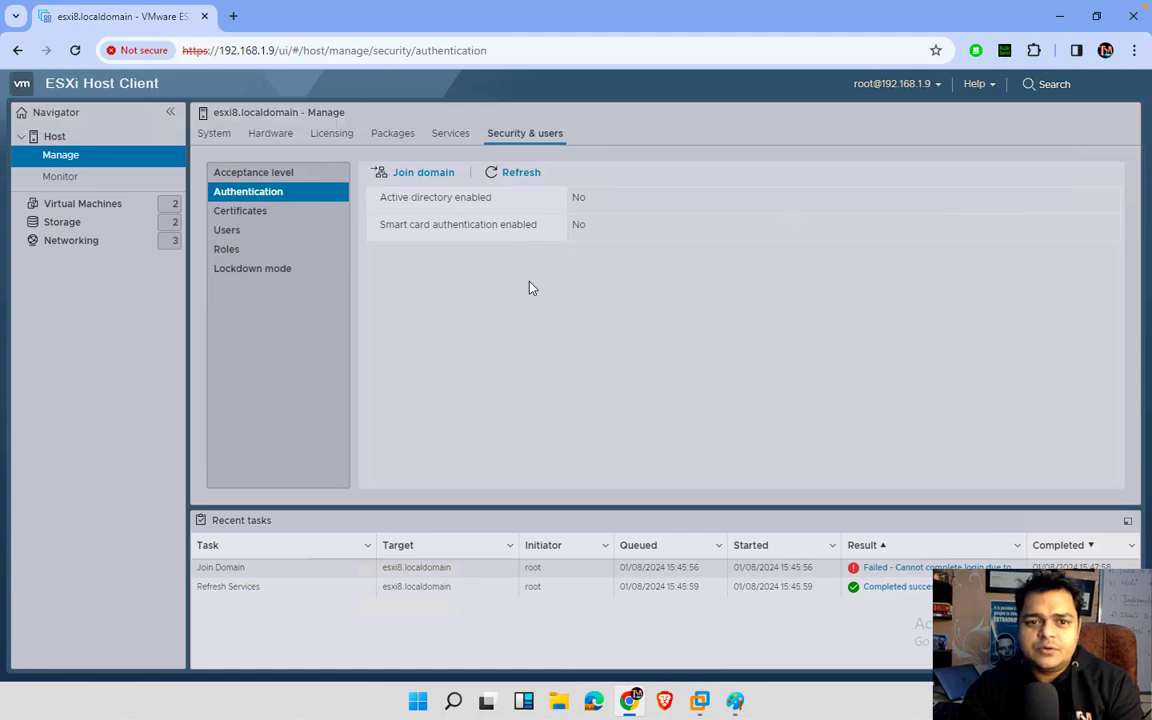
{"action": "left_click", "coordinate": [441, 175]}
{"action": "left_click", "coordinate": [627, 328]}
{"action": "type", "text": "cloud.com"}
{"action": "key", "text": "Tab"}
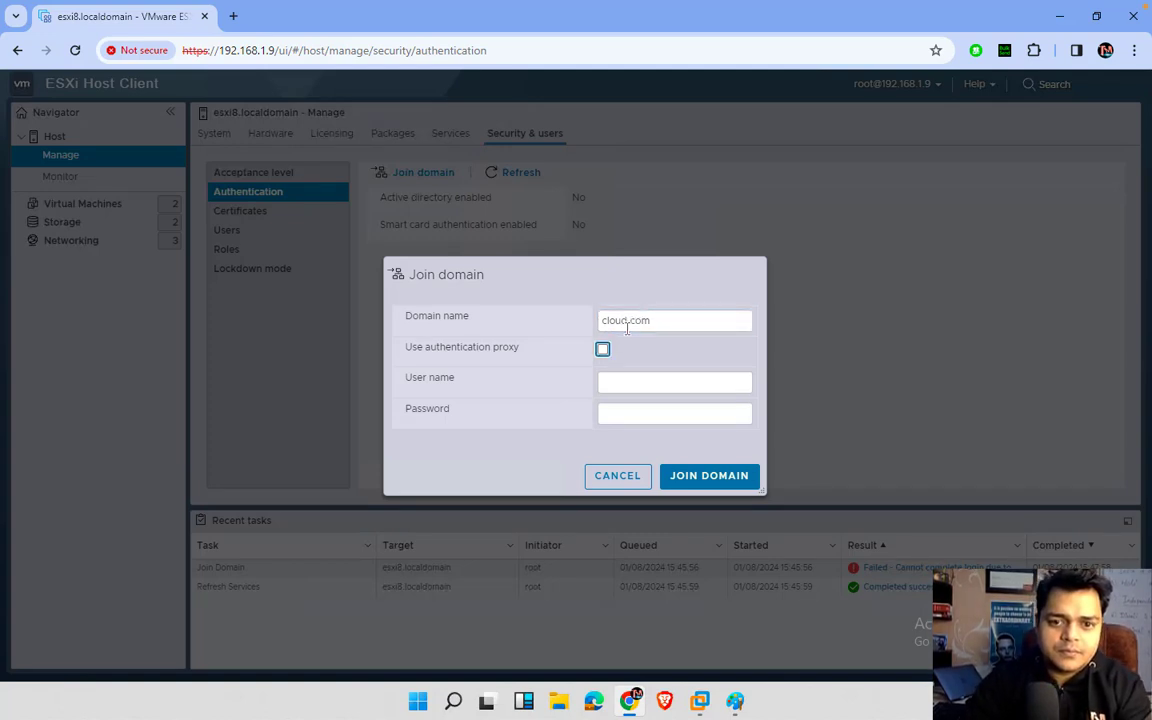
Step: Enter Administrator with the account password, submit the join, and refresh the authentication status
{"action": "left_click", "coordinate": [647, 391]}
{"action": "type", "text": "ad"}
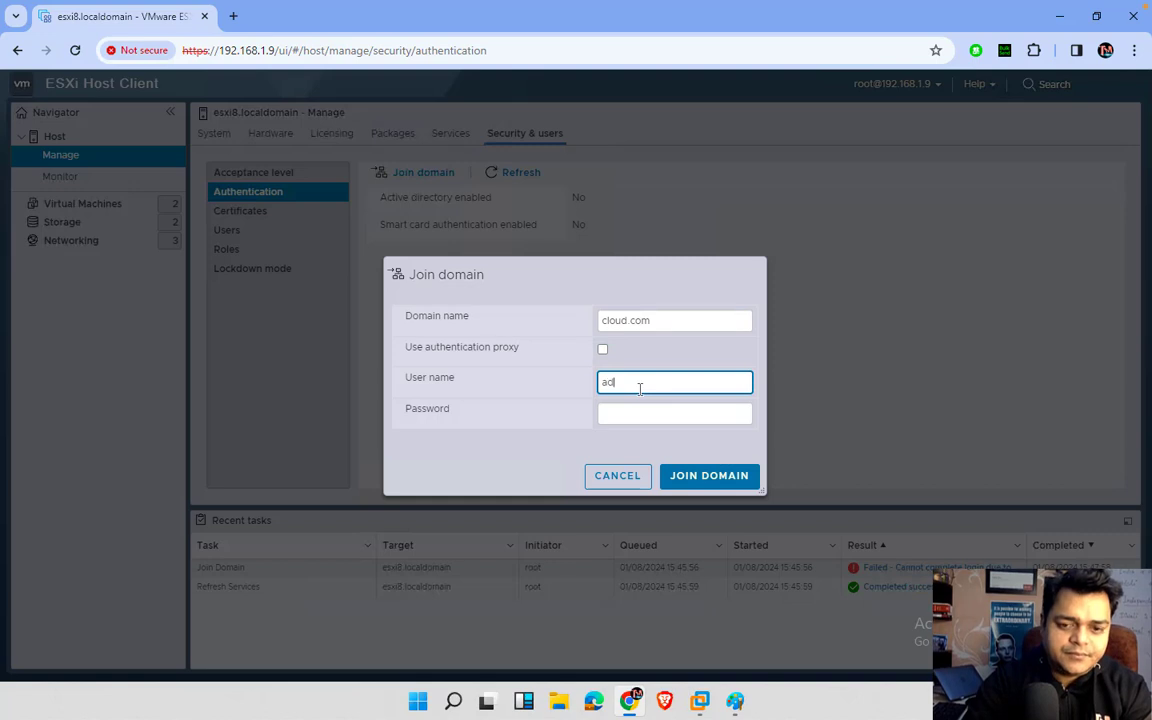
{"action": "key", "text": "BackSpace"}
{"action": "key", "text": "BackSpace"}
{"action": "type", "text": "A"}
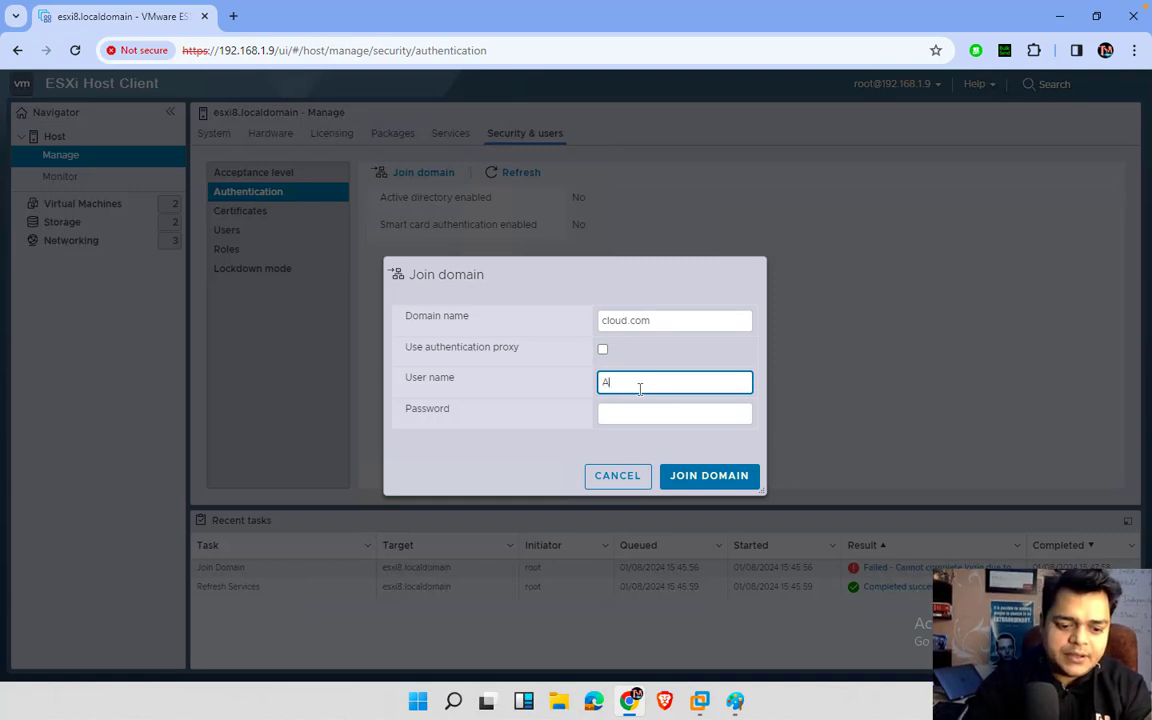
{"action": "type", "text": "dministrator"}
{"action": "key", "text": "Tab"}
{"action": "type", "text": "*******"}
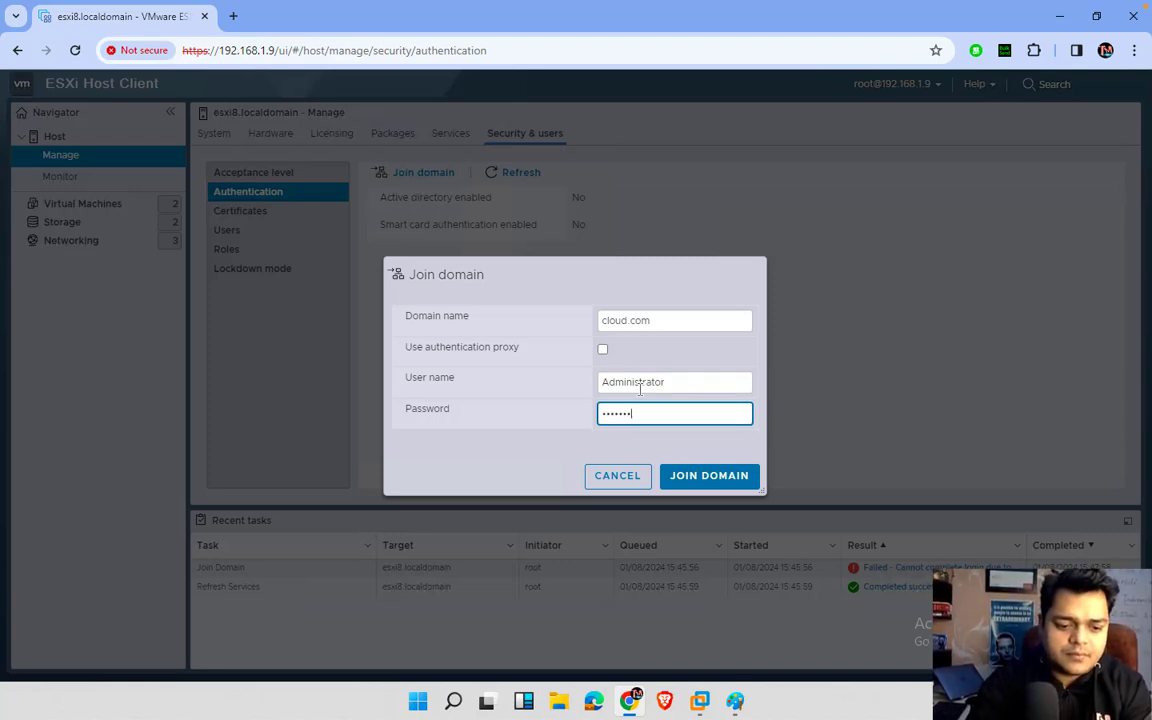
{"action": "left_click", "coordinate": [719, 482]}
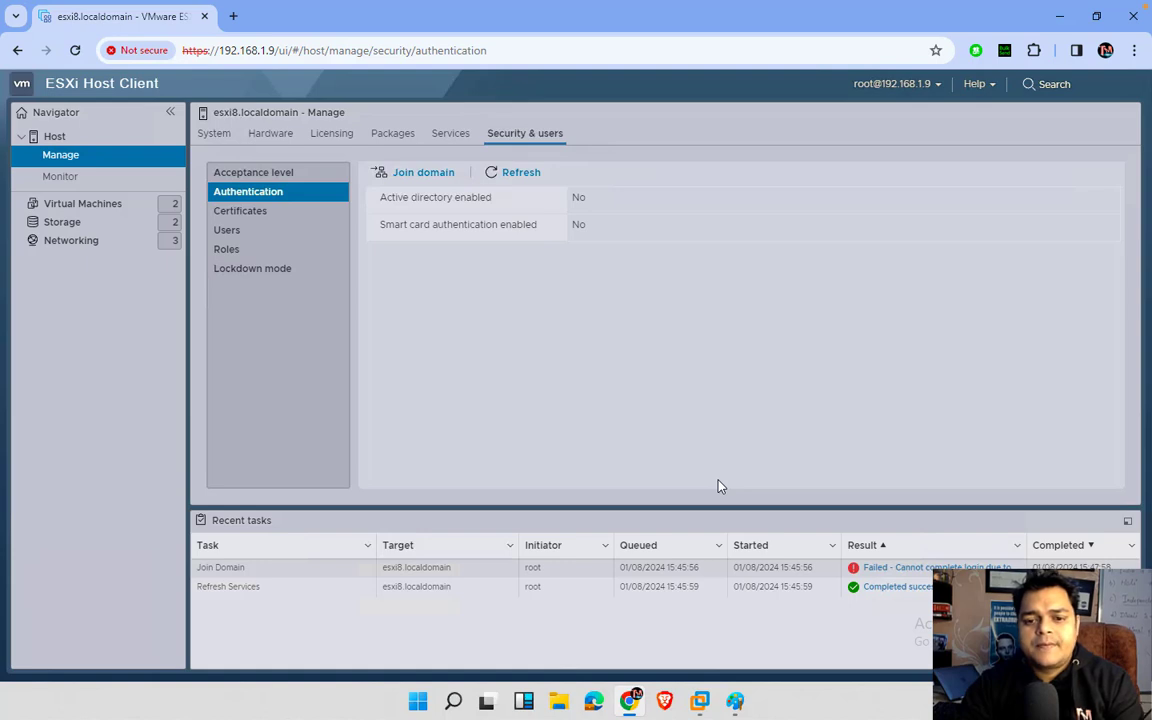
{"action": "left_click", "coordinate": [517, 176]}
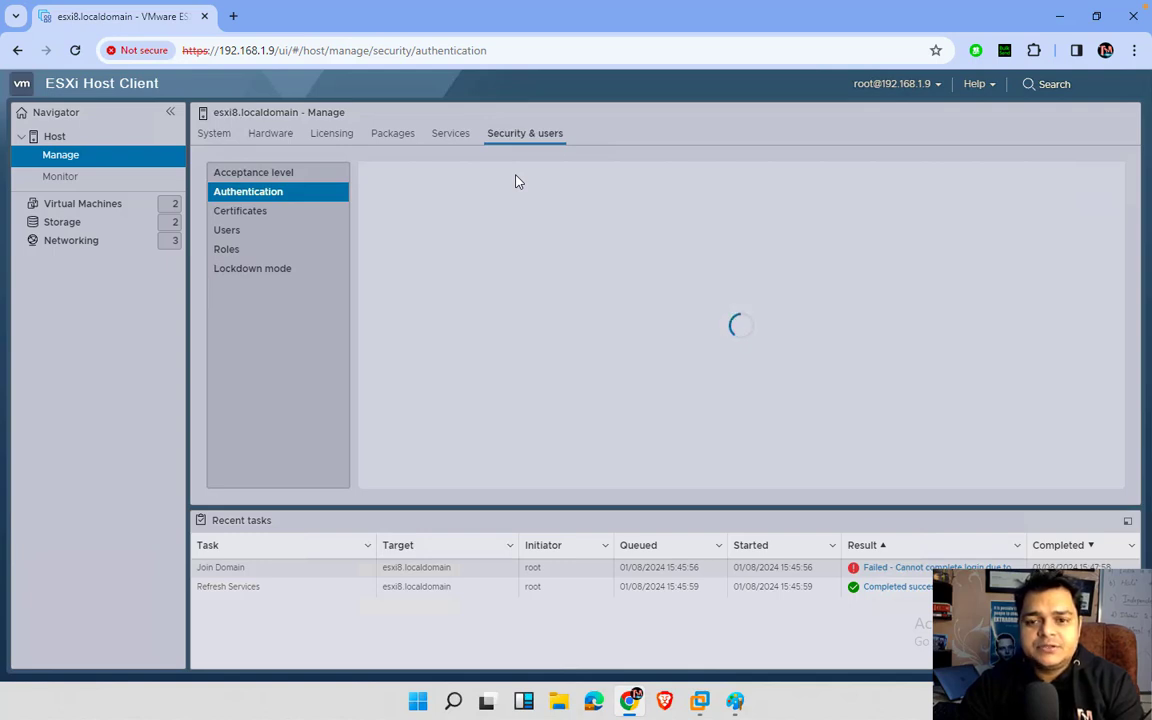
Step: Confirm Joined domain reads CLOUD.COM, then open the Host summary page
{"action": "key", "text": "ctrl+Left"}
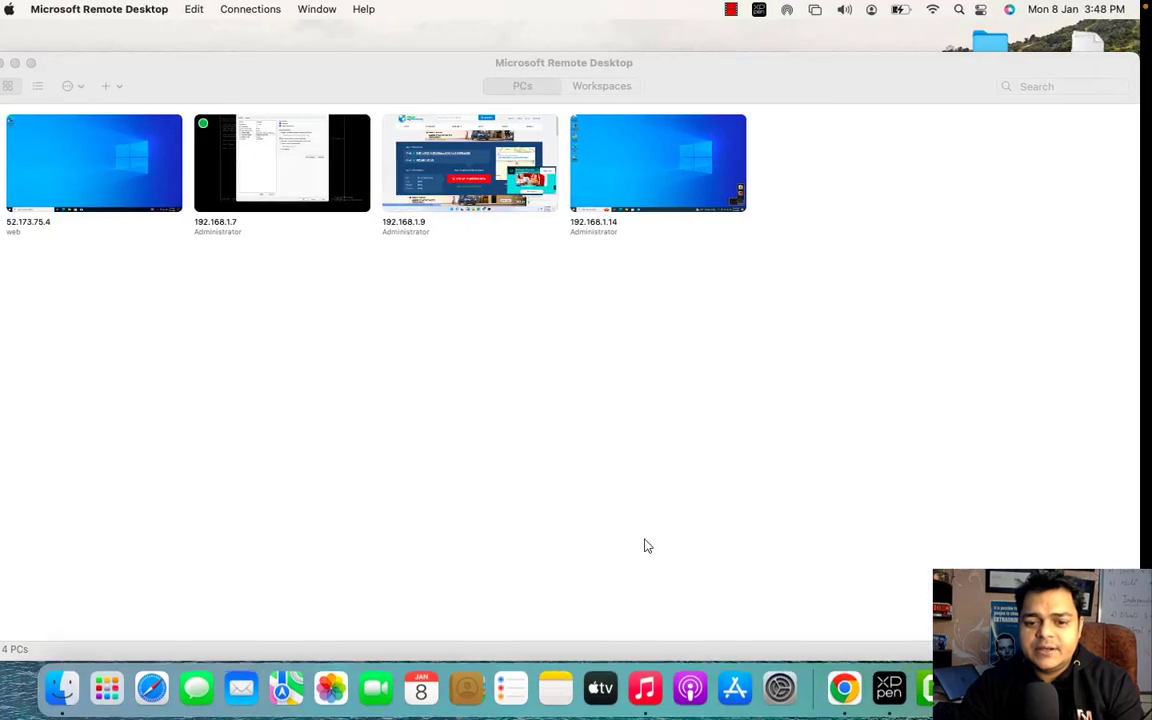
{"action": "right_click", "coordinate": [931, 687]}
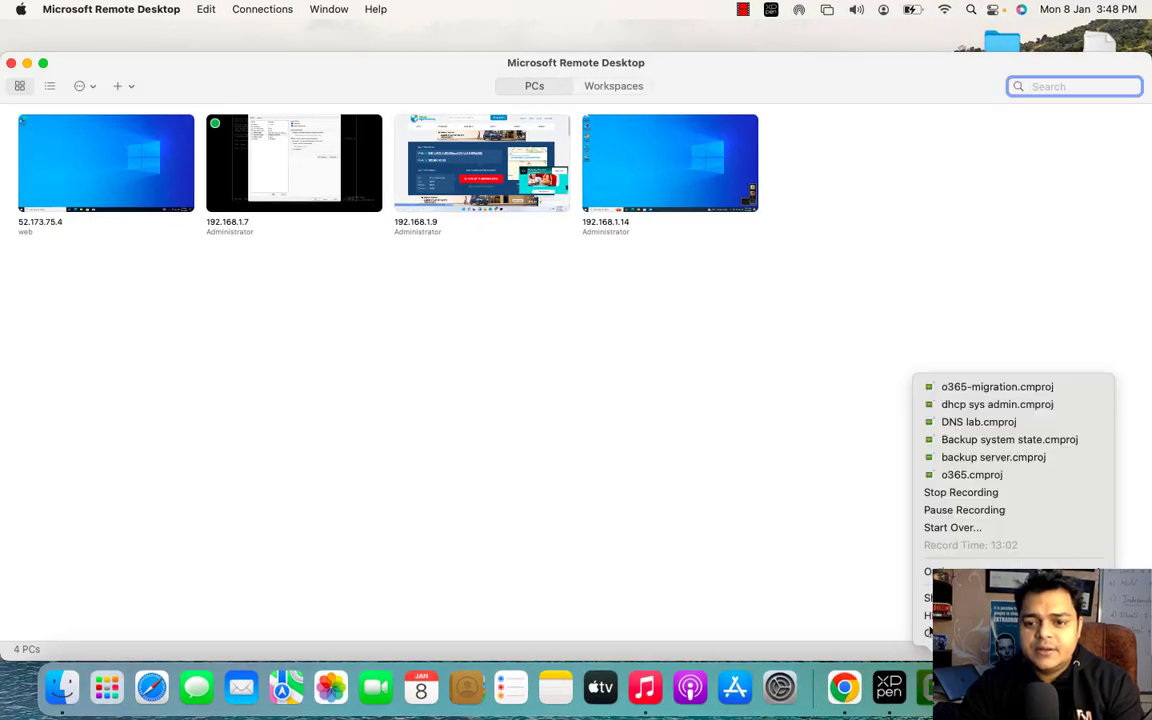
{"action": "left_click", "coordinate": [945, 511]}
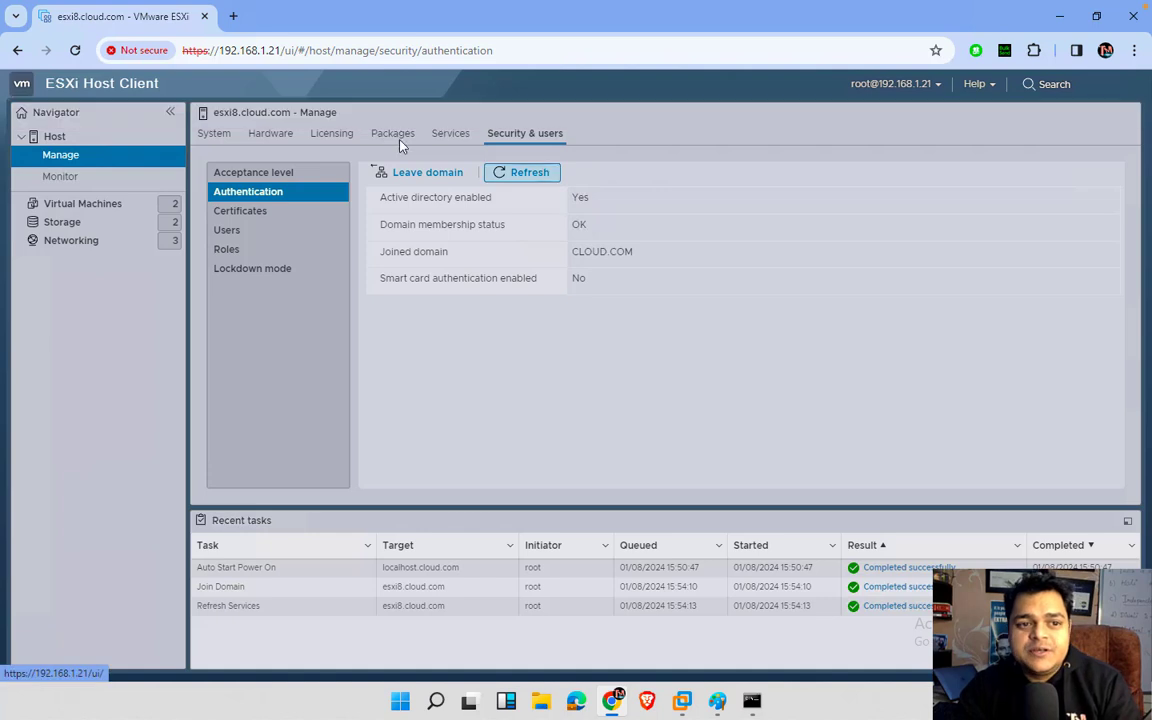
{"action": "left_click", "coordinate": [55, 137]}
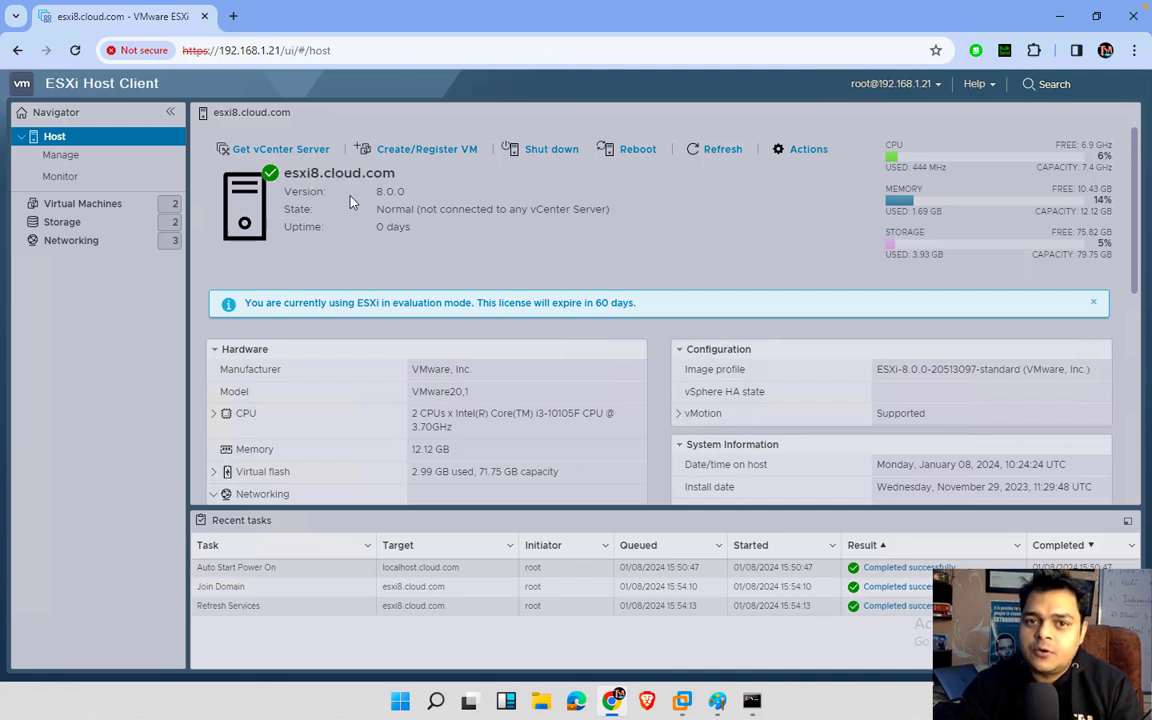
Step: Sign in to the Domain VM with the domain administrator's password
{"action": "mouse_move", "coordinate": [684, 700]}
{"action": "left_click", "coordinate": [645, 620]}
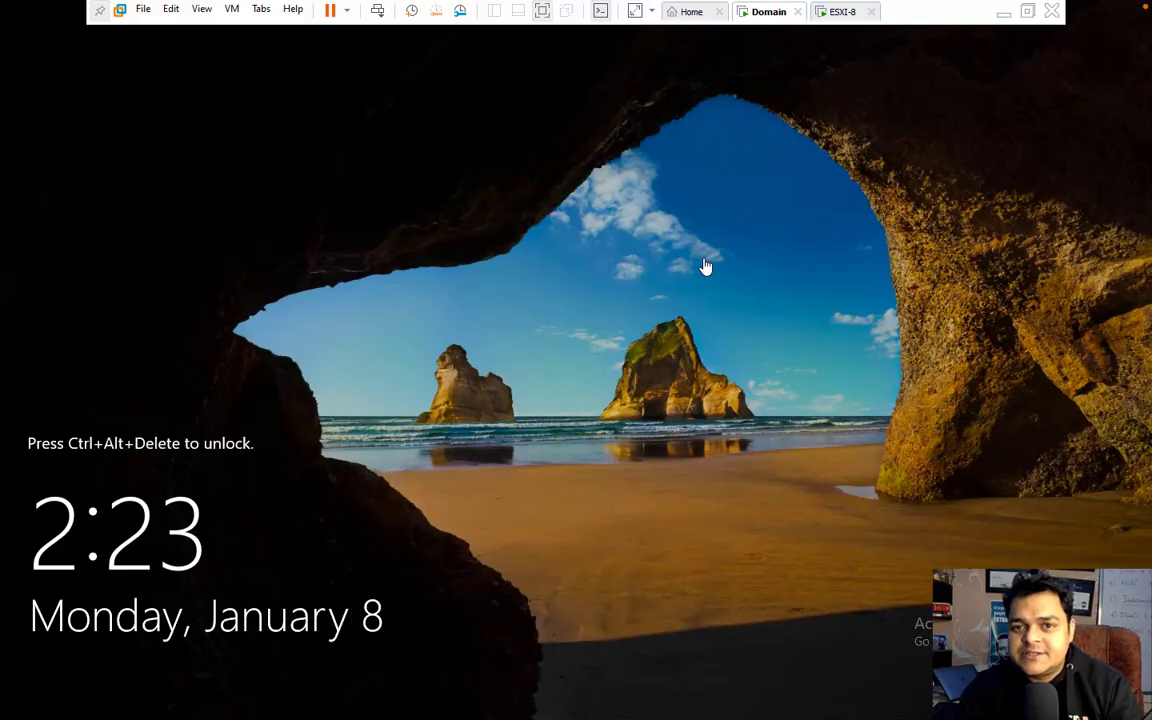
{"action": "left_click", "coordinate": [377, 10]}
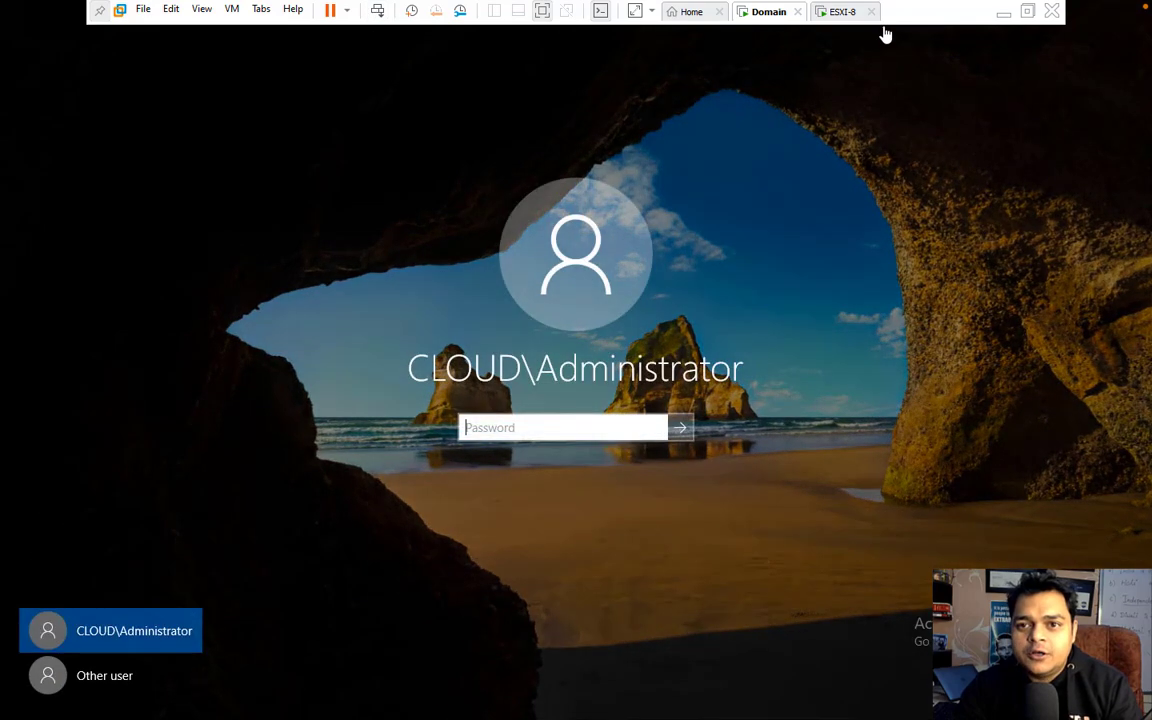
{"action": "left_click", "coordinate": [835, 13]}
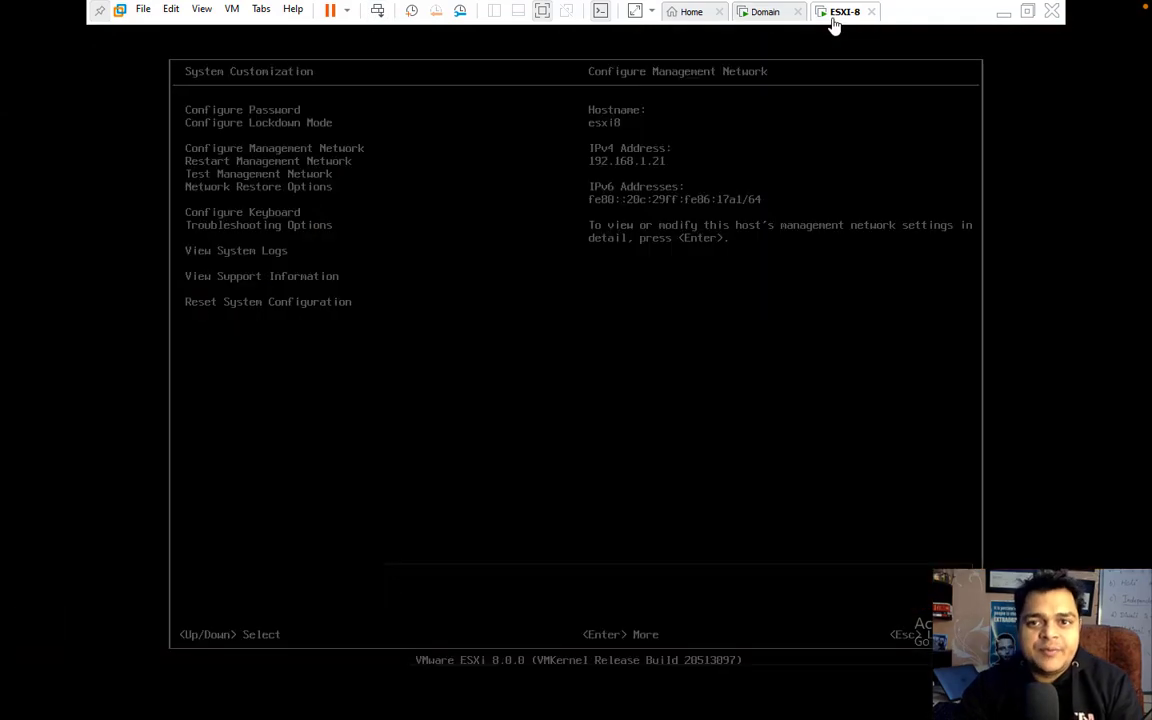
{"action": "left_click", "coordinate": [765, 14]}
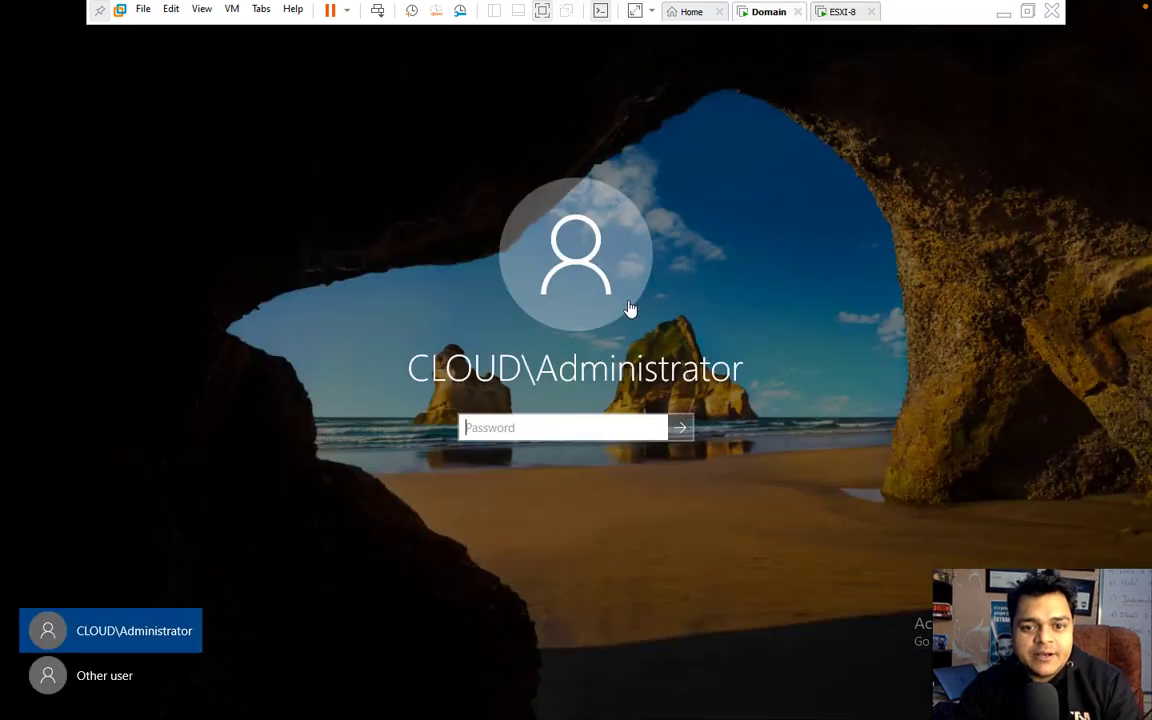
{"action": "type", "text": "•••••"}
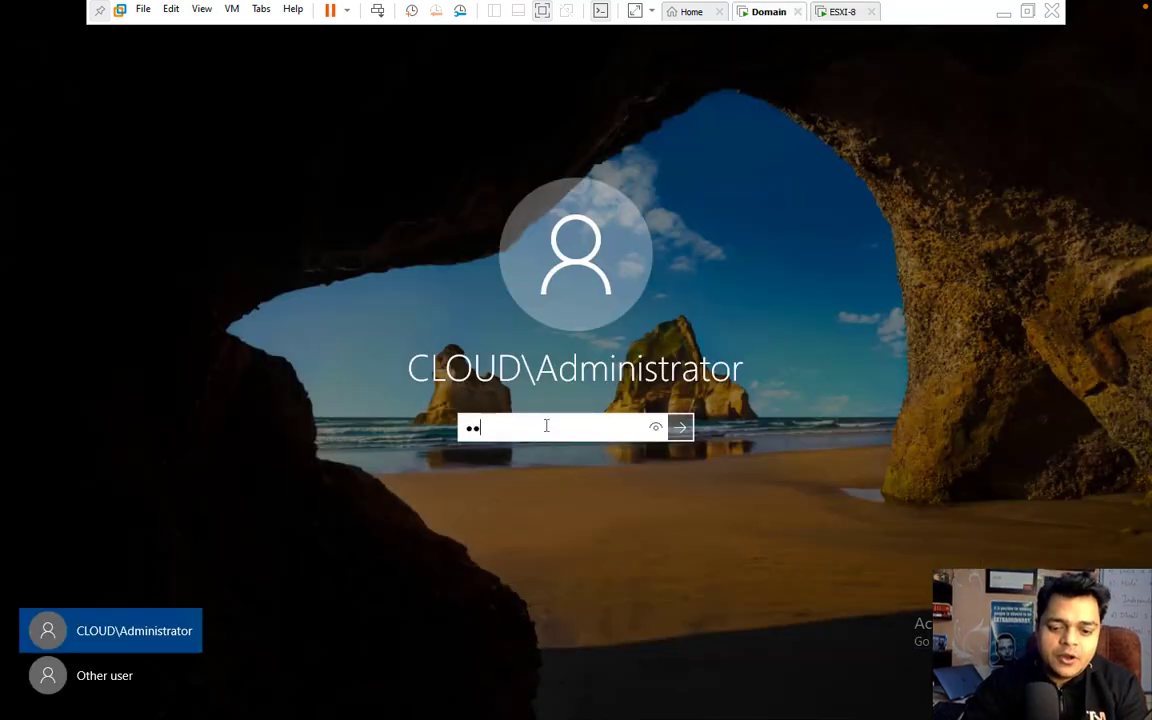
{"action": "type", "text": "•••••"}
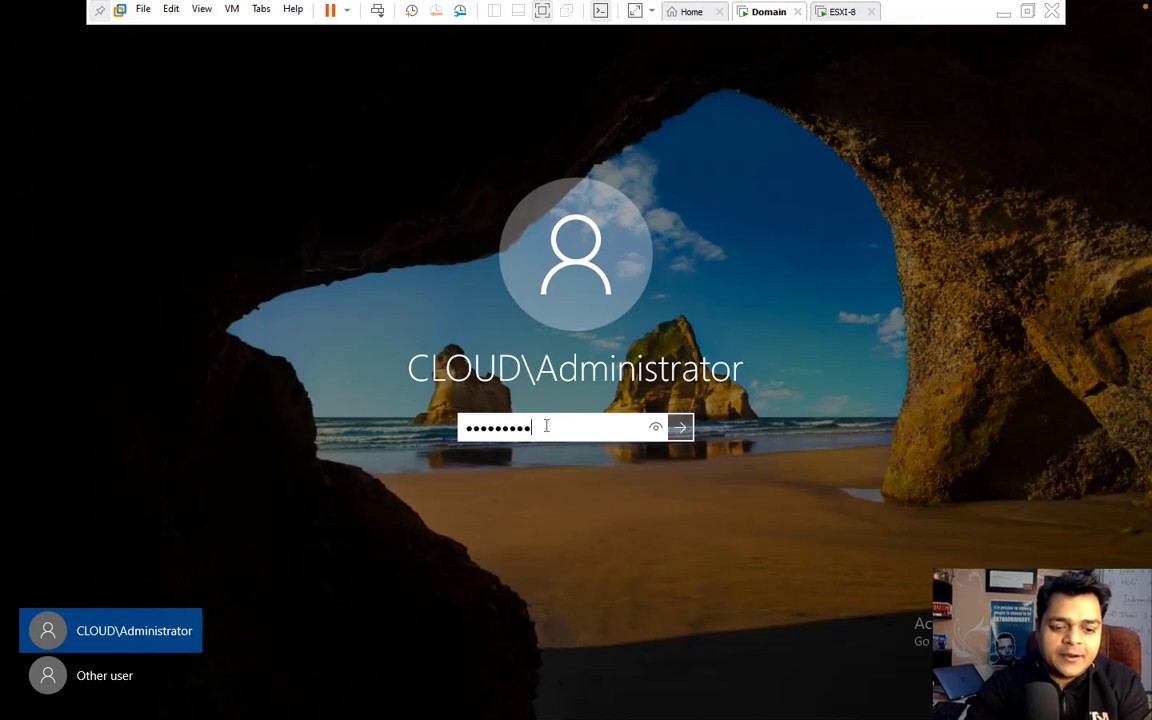
{"action": "key", "text": "Return"}
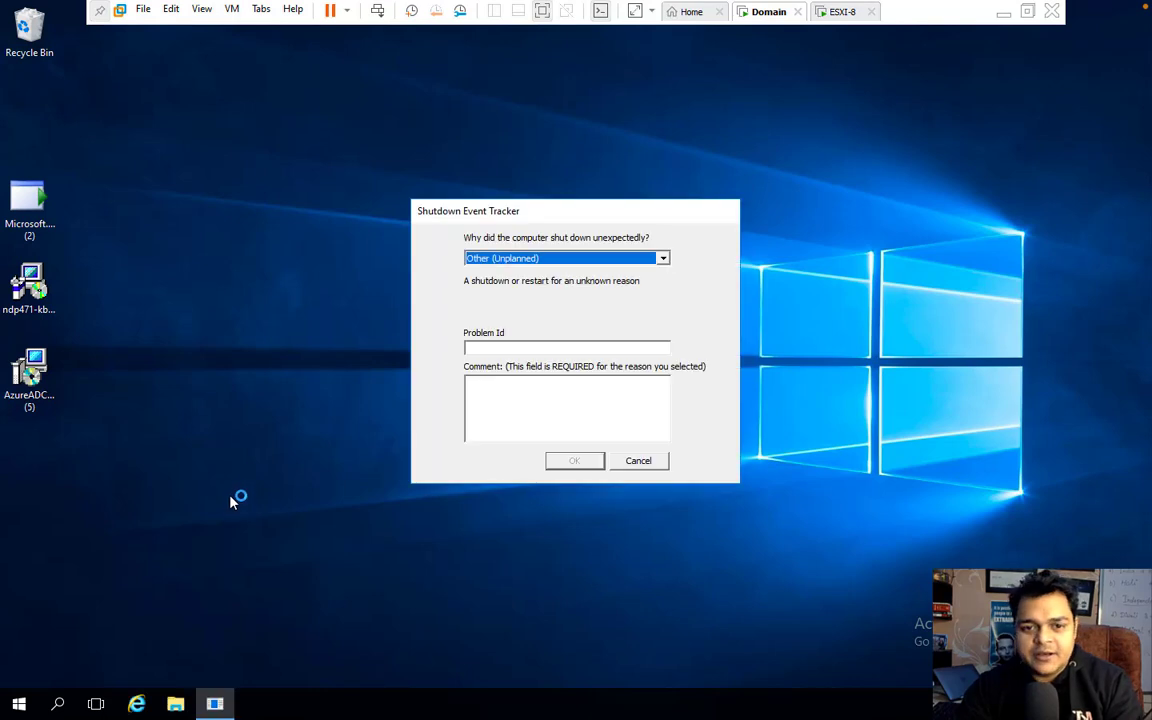
Step: Dismiss the Shutdown Event Tracker and launch Active Directory Users and Computers from Server Manager Tools
{"action": "left_click", "coordinate": [641, 462]}
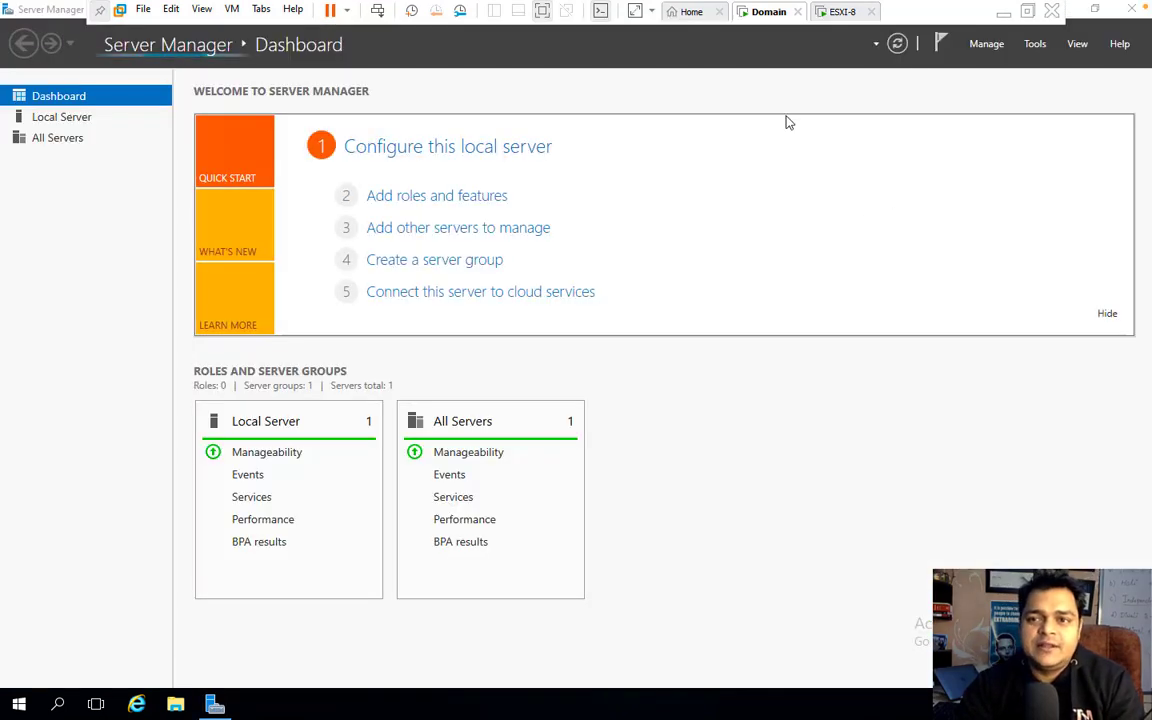
{"action": "left_click", "coordinate": [1035, 44]}
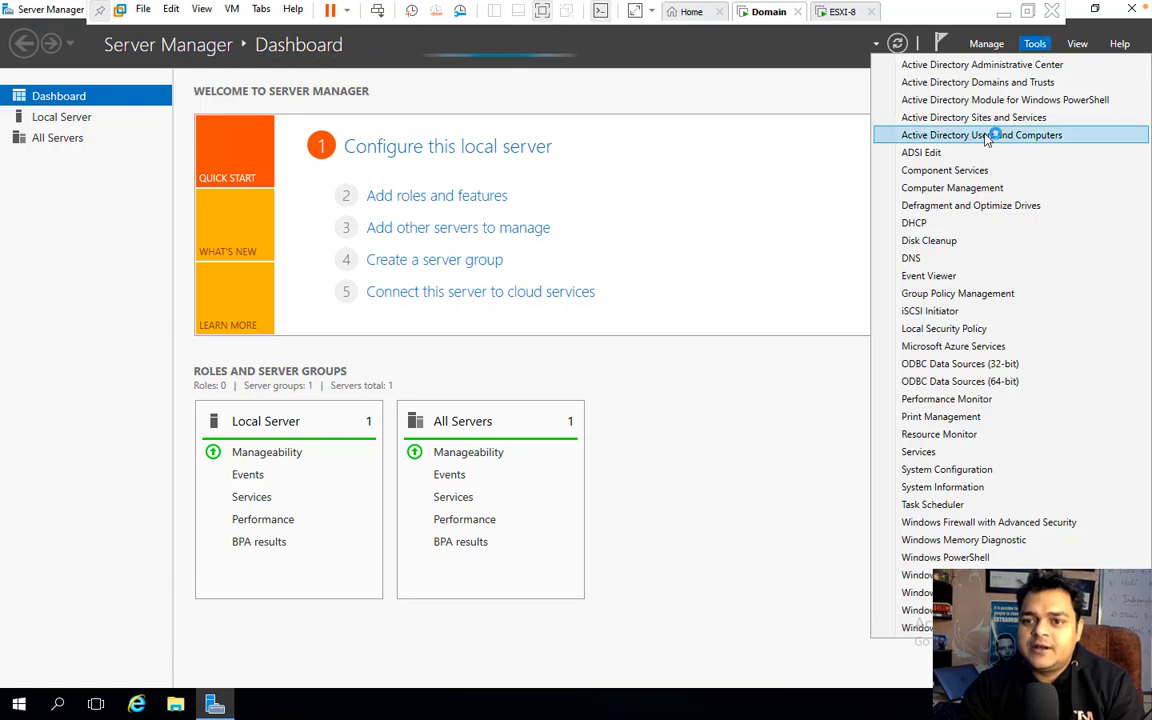
{"action": "left_click", "coordinate": [925, 135]}
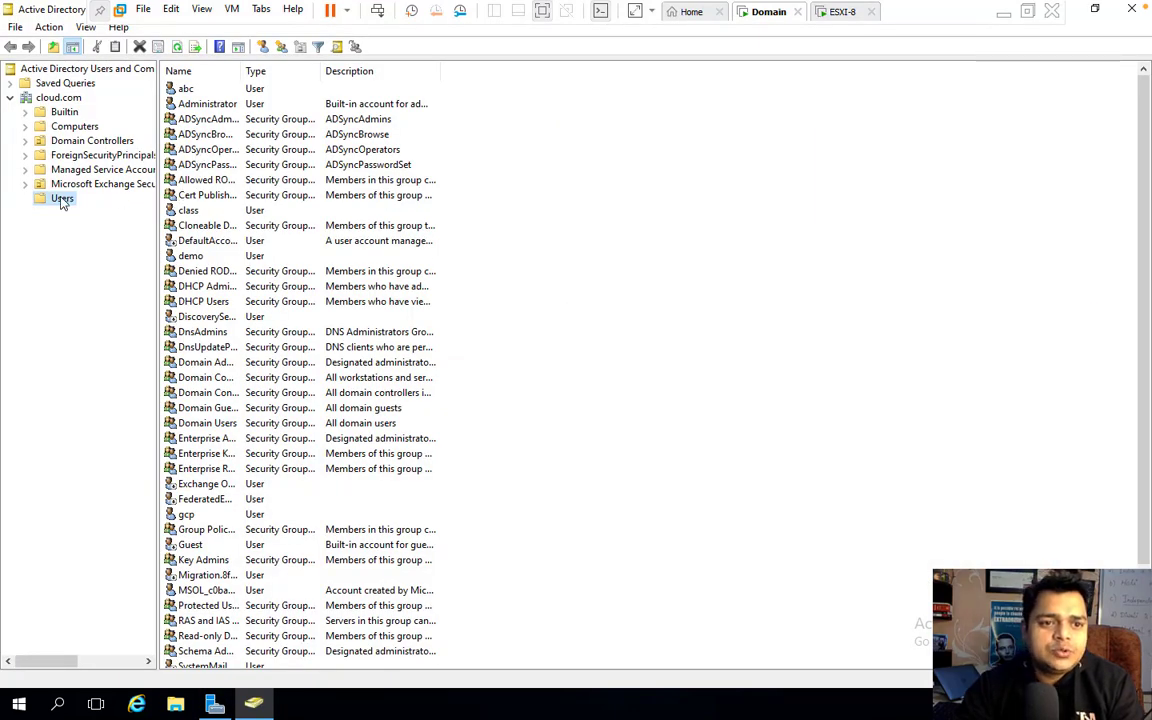
Step: Open ESXI8's properties in Computers and review its Operating System, Member Of and Location tabs
{"action": "left_click", "coordinate": [80, 125]}
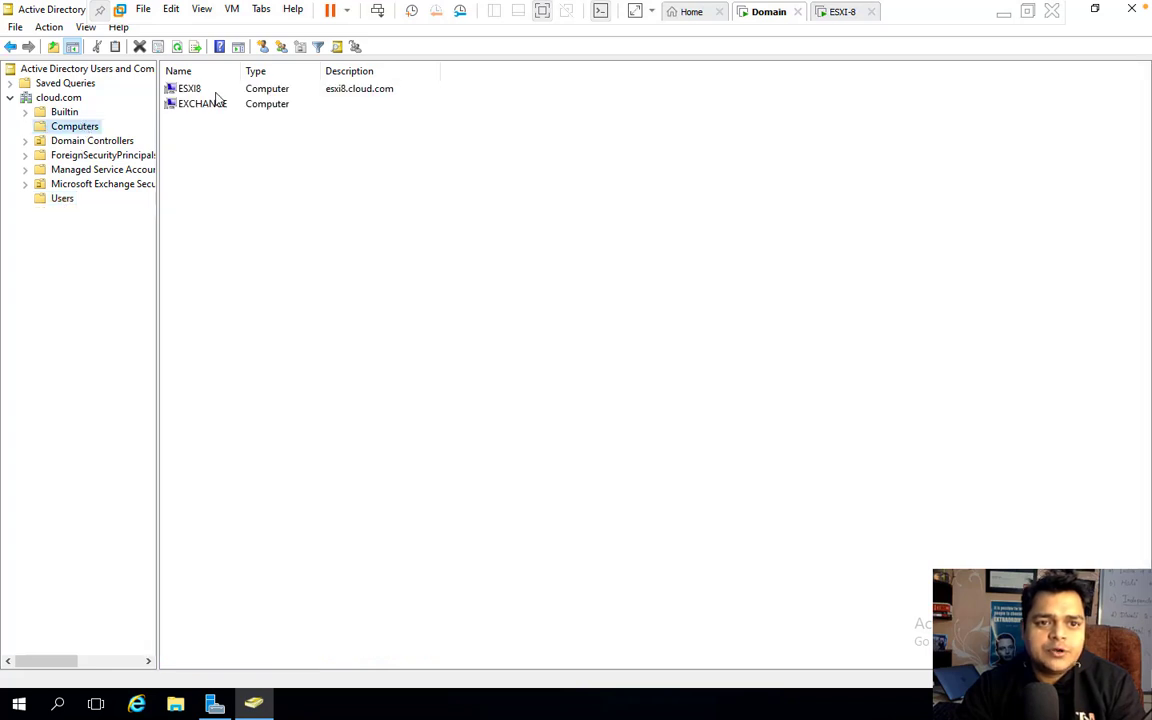
{"action": "left_click", "coordinate": [283, 91]}
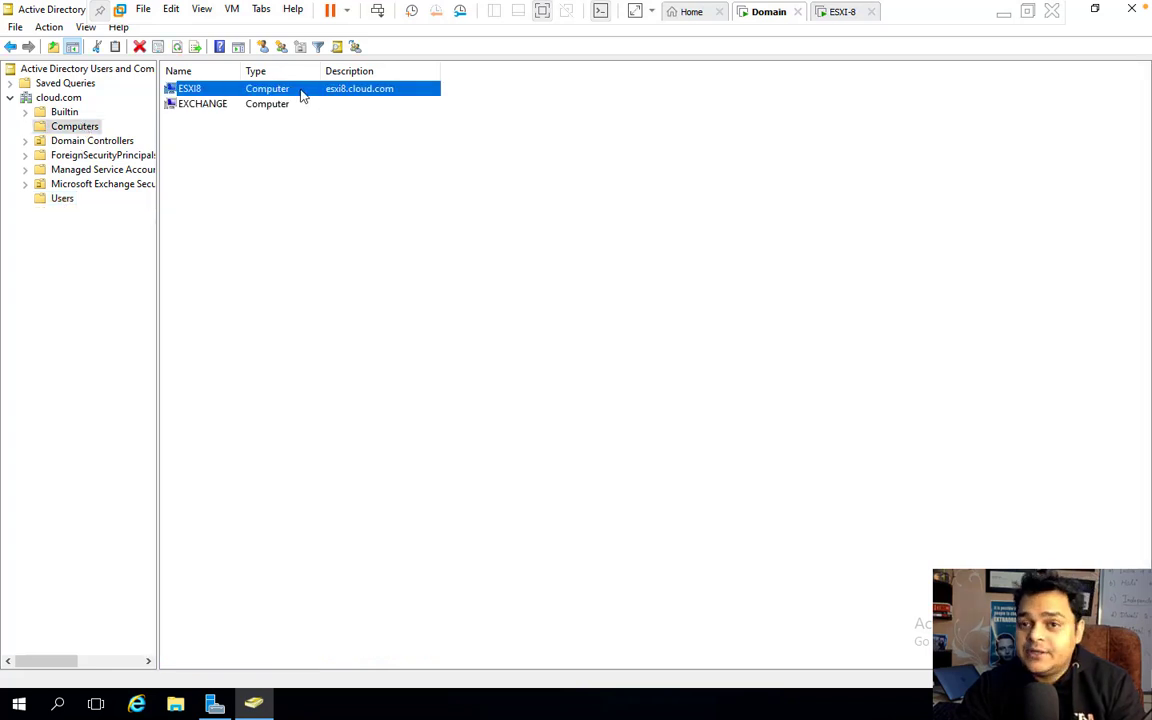
{"action": "right_click", "coordinate": [302, 92]}
{"action": "left_click", "coordinate": [350, 257]}
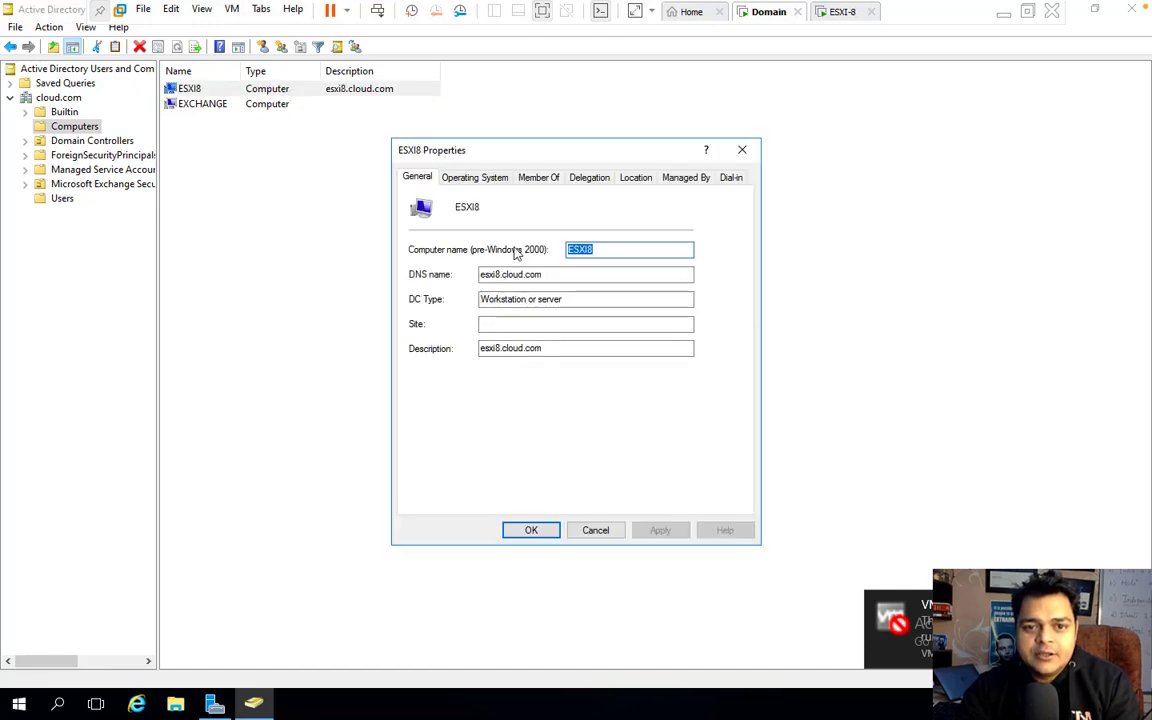
{"action": "left_click", "coordinate": [465, 180]}
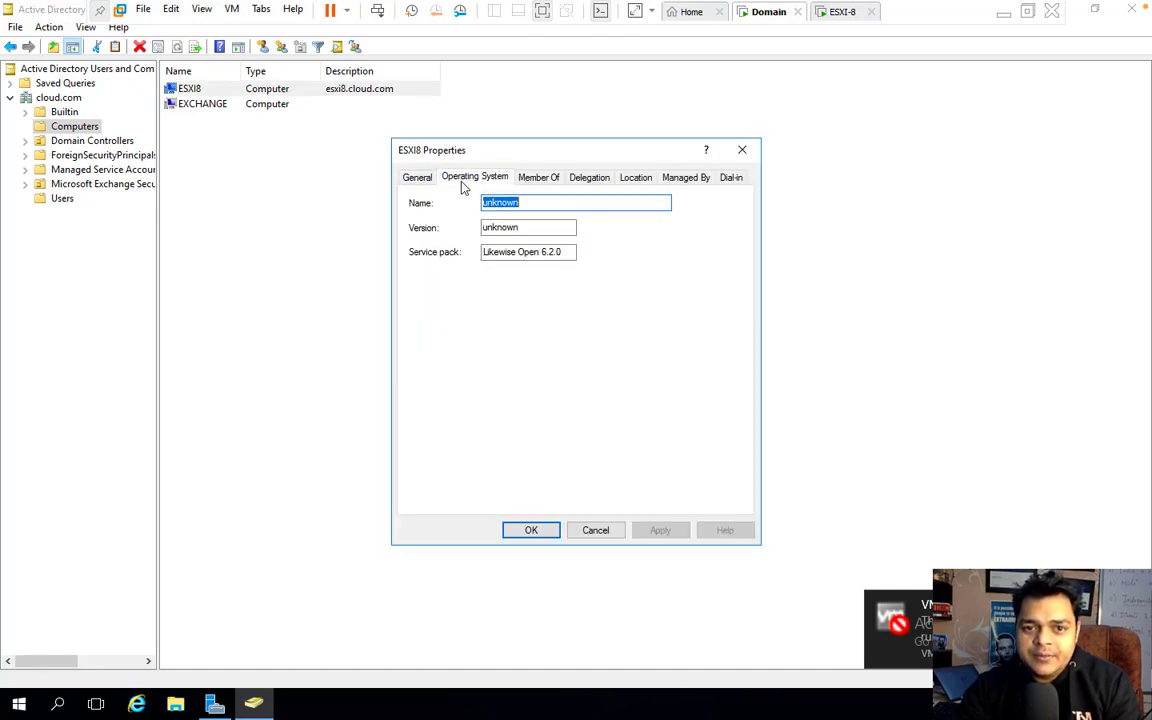
{"action": "left_click", "coordinate": [538, 181]}
{"action": "left_click", "coordinate": [636, 182]}
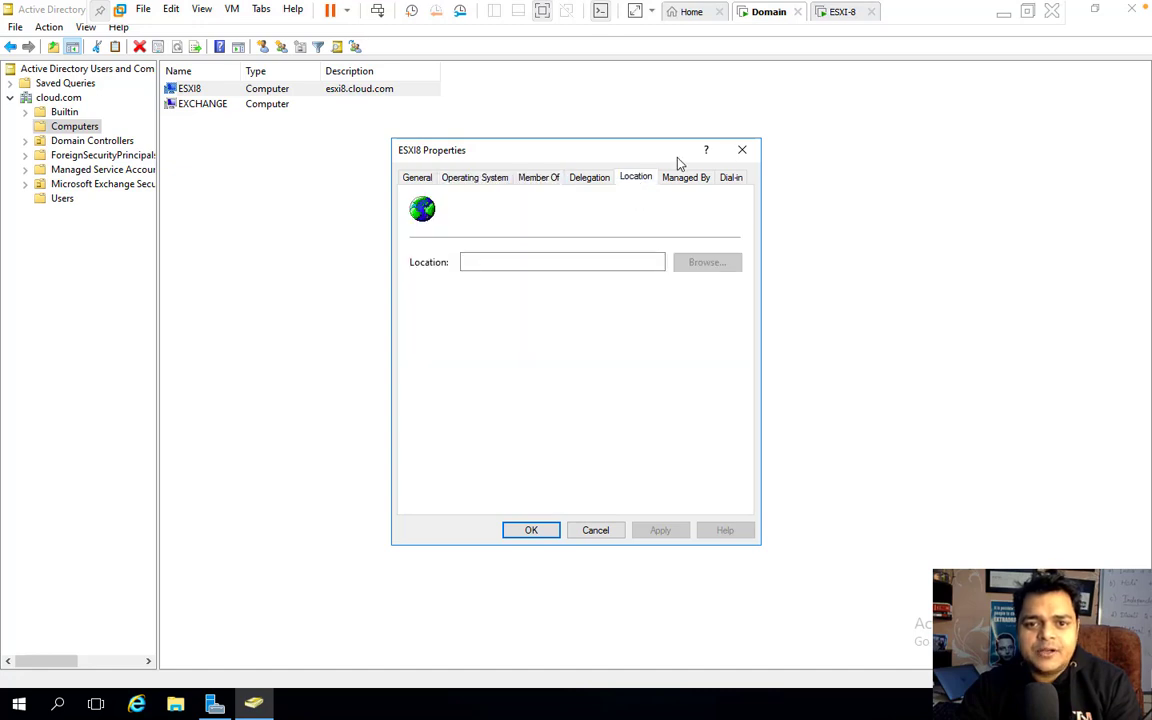
{"action": "left_click", "coordinate": [742, 149]}
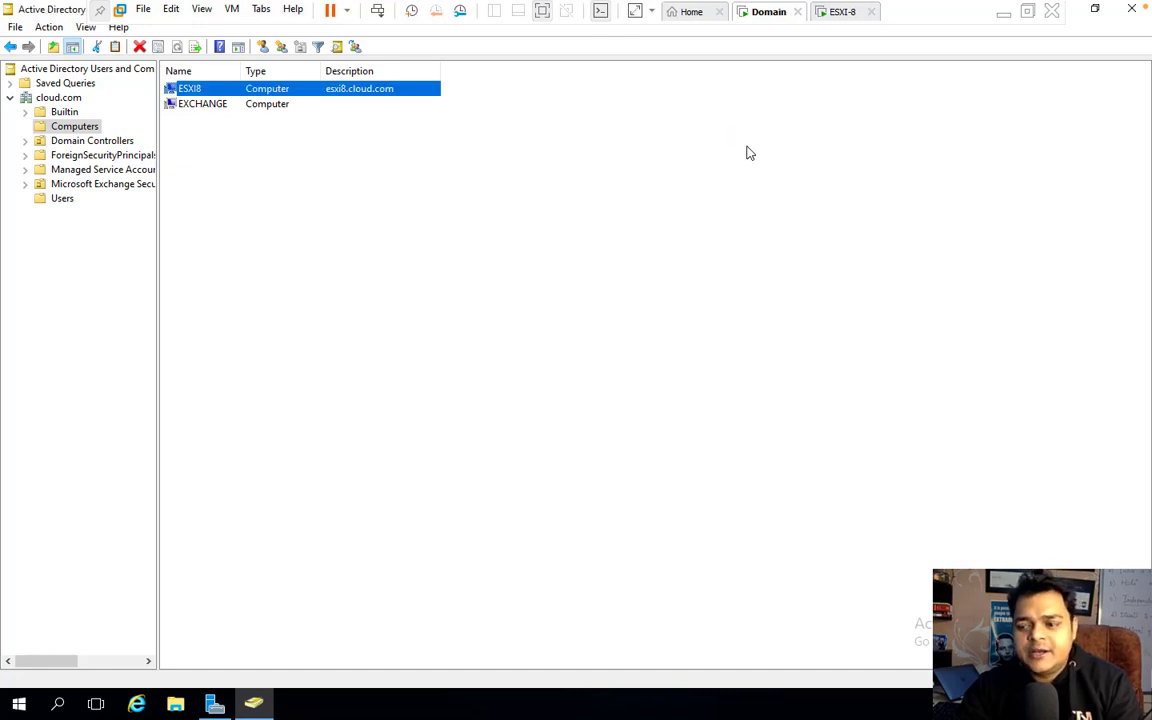
{"action": "left_click", "coordinate": [1003, 17]}
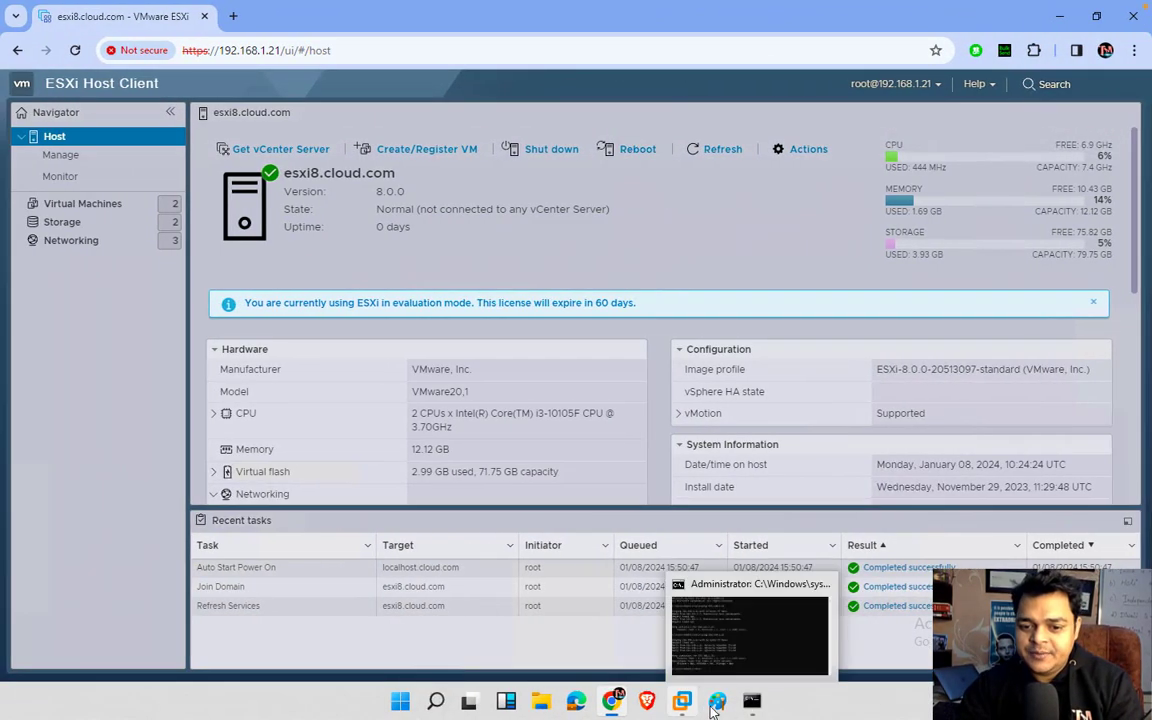
Step: Bring back Paint's ESXi 8.0 / cloud.com diagram, discard a stray text box, and switch desktops
{"action": "left_click", "coordinate": [708, 706]}
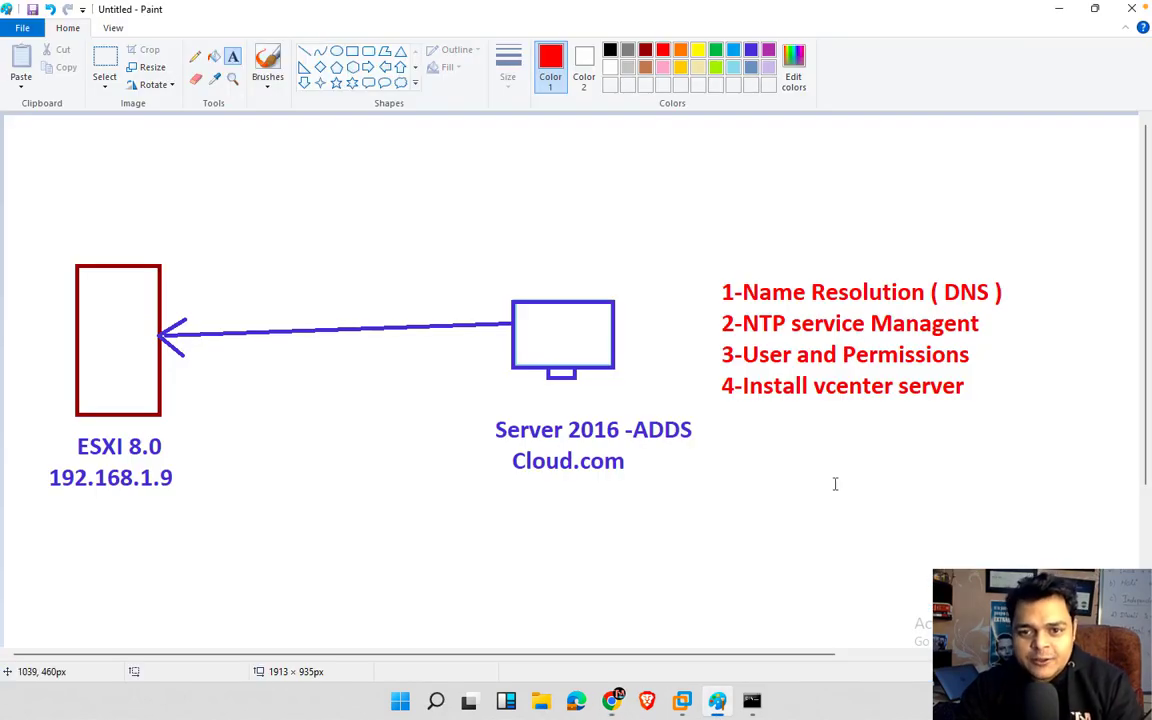
{"action": "mouse_move", "coordinate": [1057, 8]}
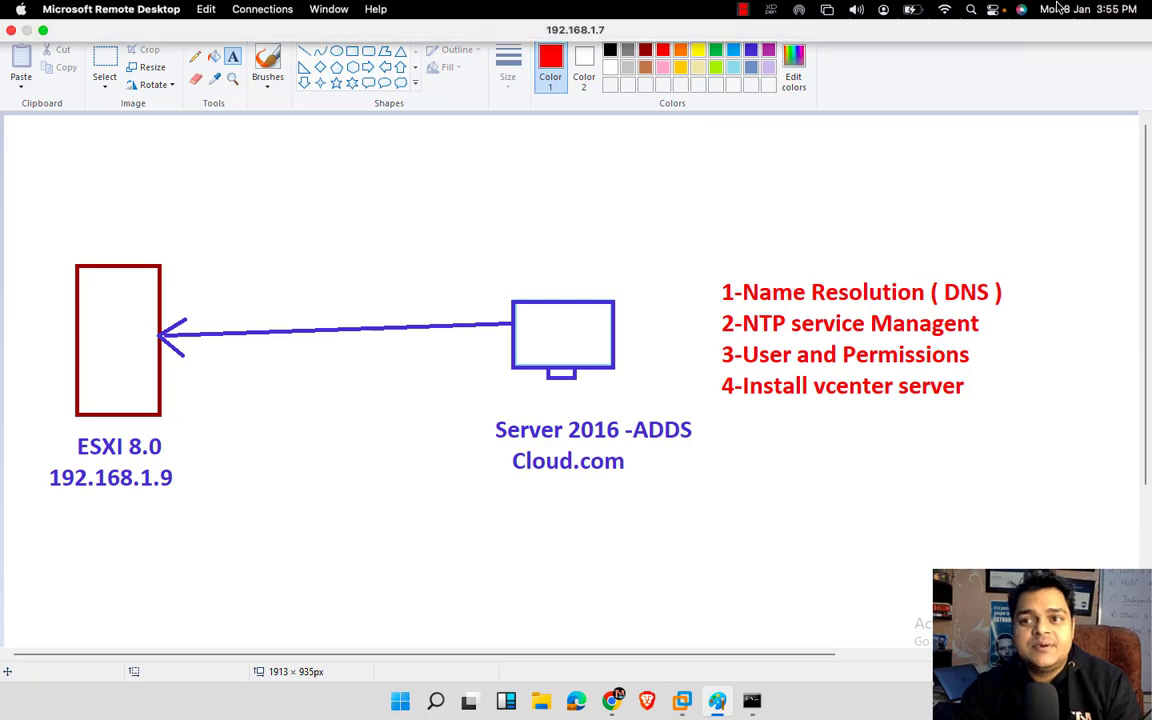
{"action": "left_click", "coordinate": [893, 156]}
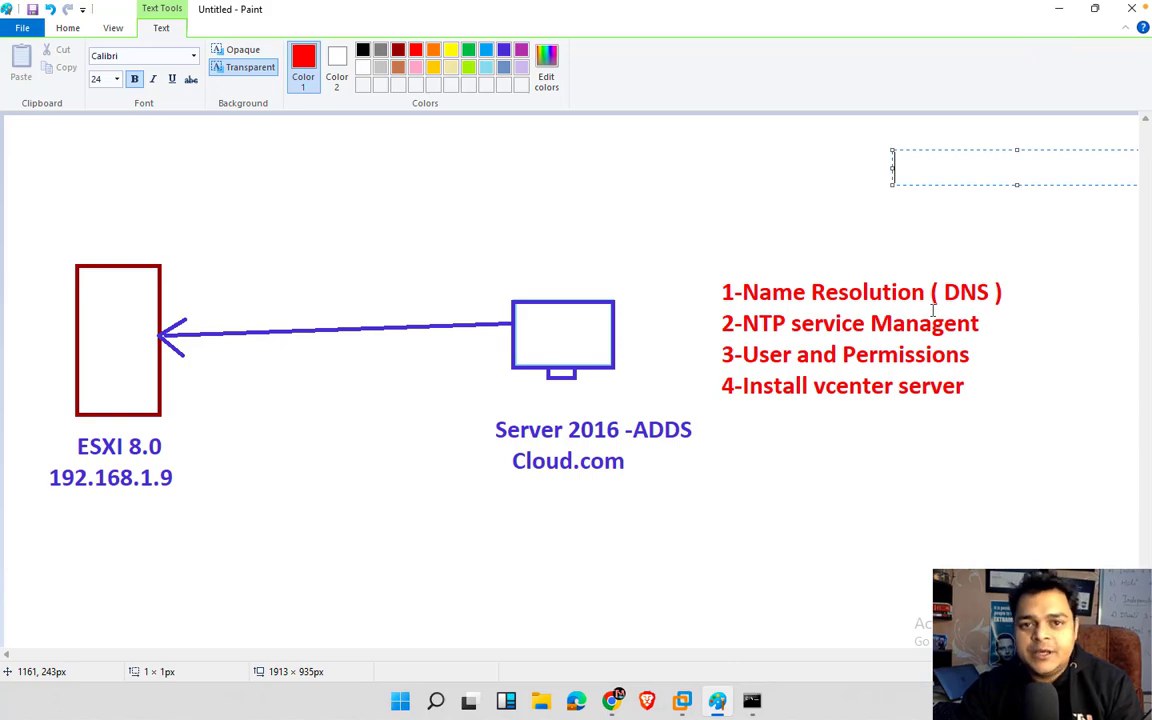
{"action": "left_click", "coordinate": [778, 436]}
{"action": "key", "text": "ctrl+Left"}
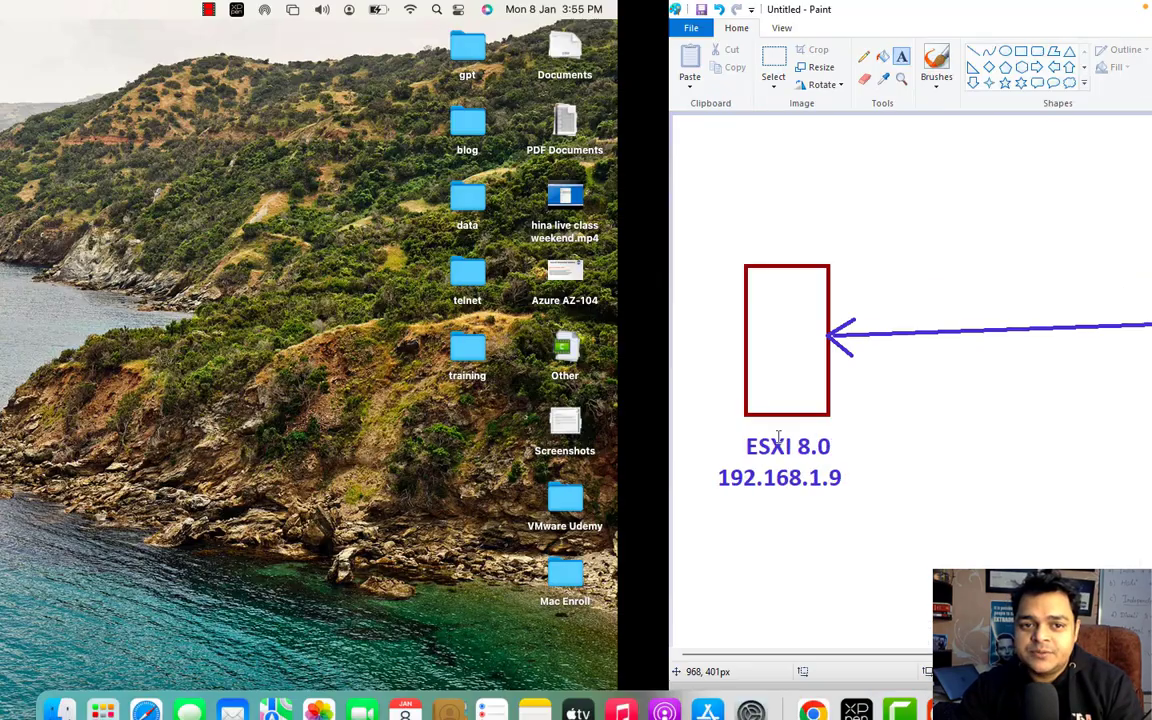